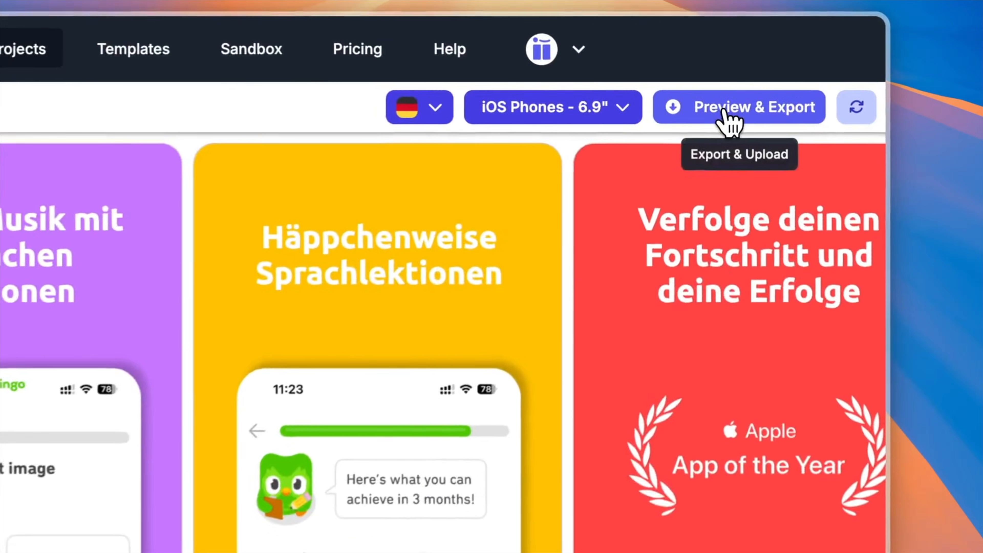
click(894, 58)
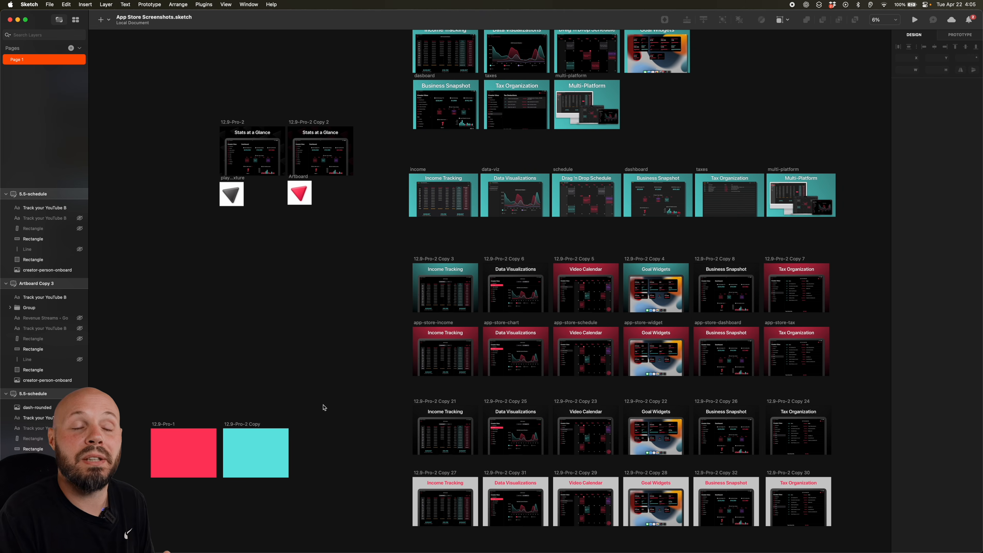
Look over the App Store screenshot artboards for all devices in the Sketch document
scroll(323, 408, up, 15)
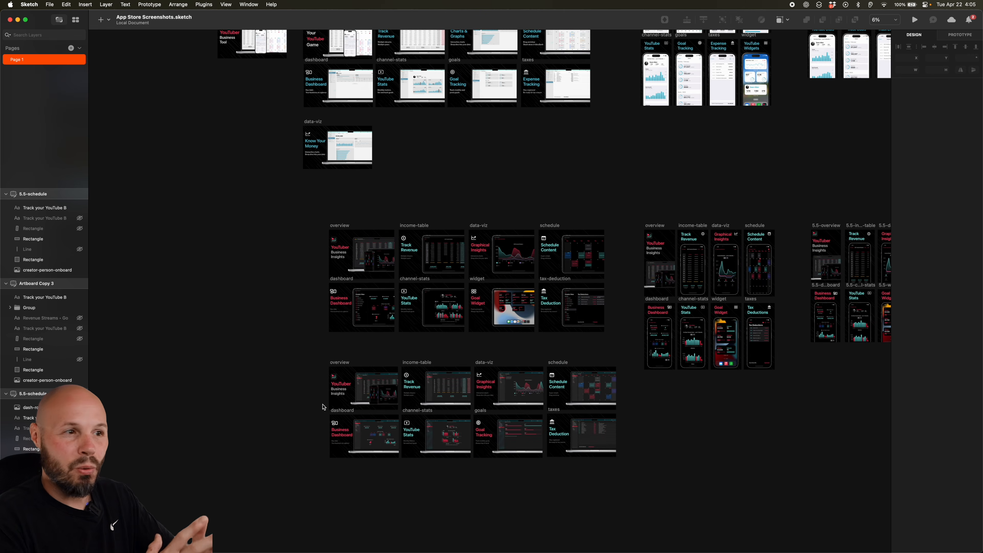
scroll(324, 407, up, 15)
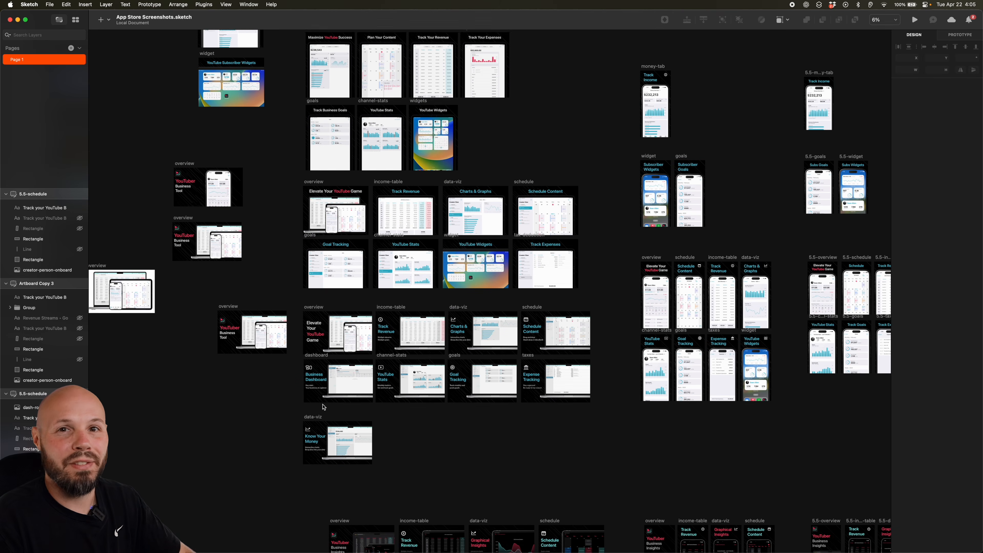
scroll(323, 406, up, 5)
scroll(324, 406, left, 10)
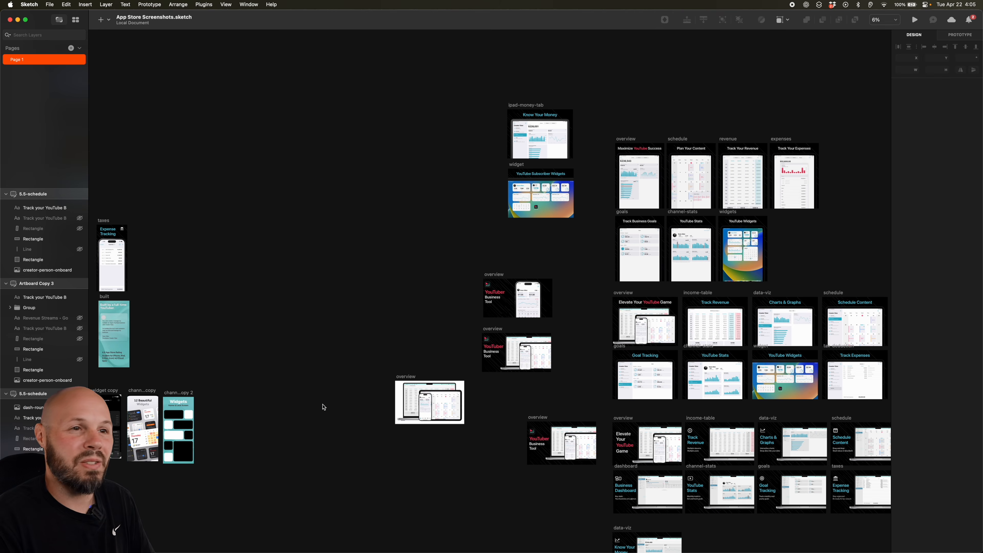
scroll(323, 406, left, 20)
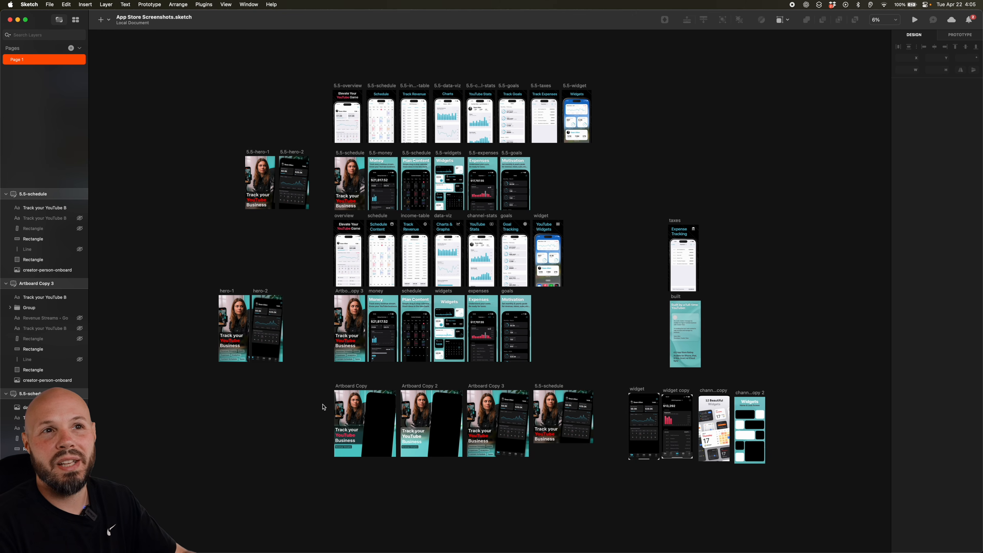
scroll(323, 407, left, 4)
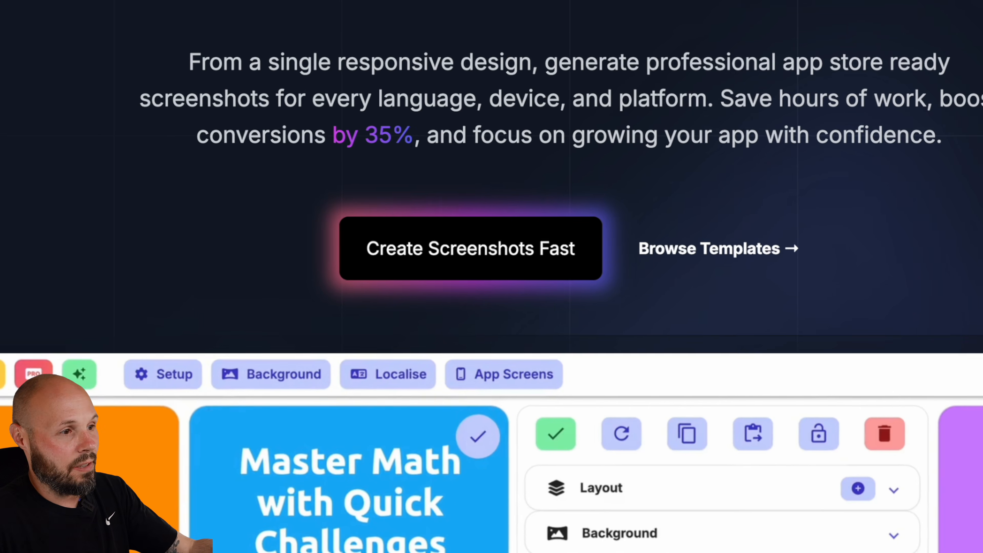
Start an AI screenshot set for the published app Creator View for YouTube, found by searching "Creator View"
click(516, 248)
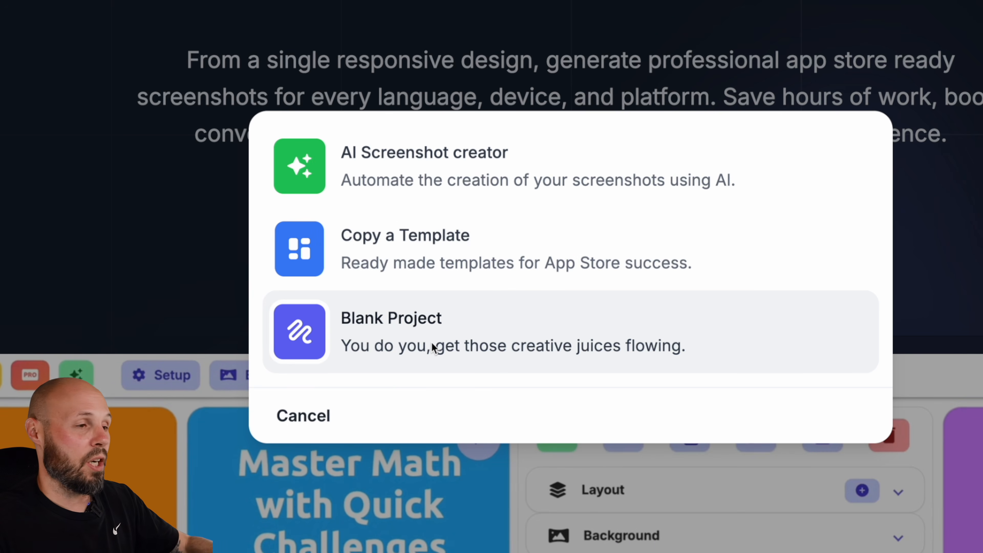
click(444, 159)
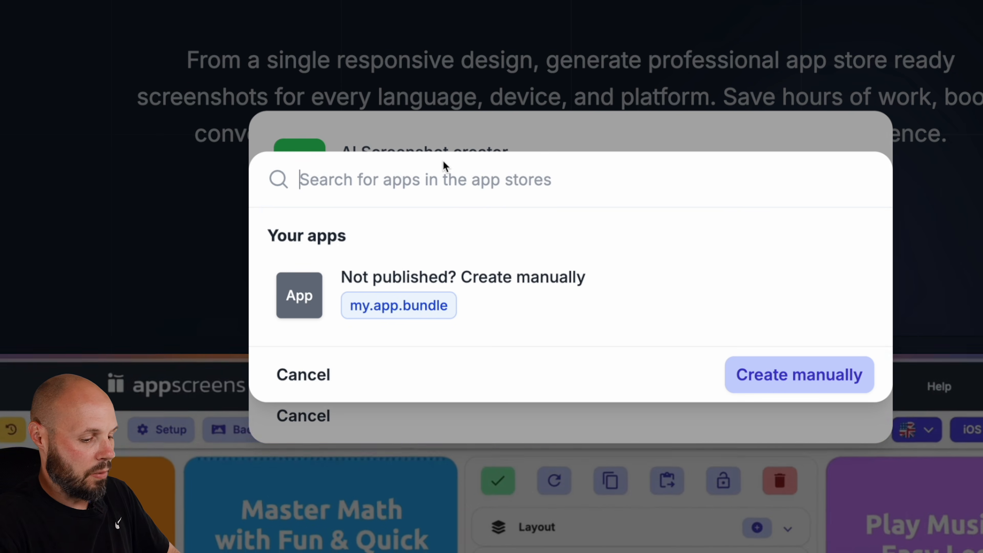
text(Creator View)
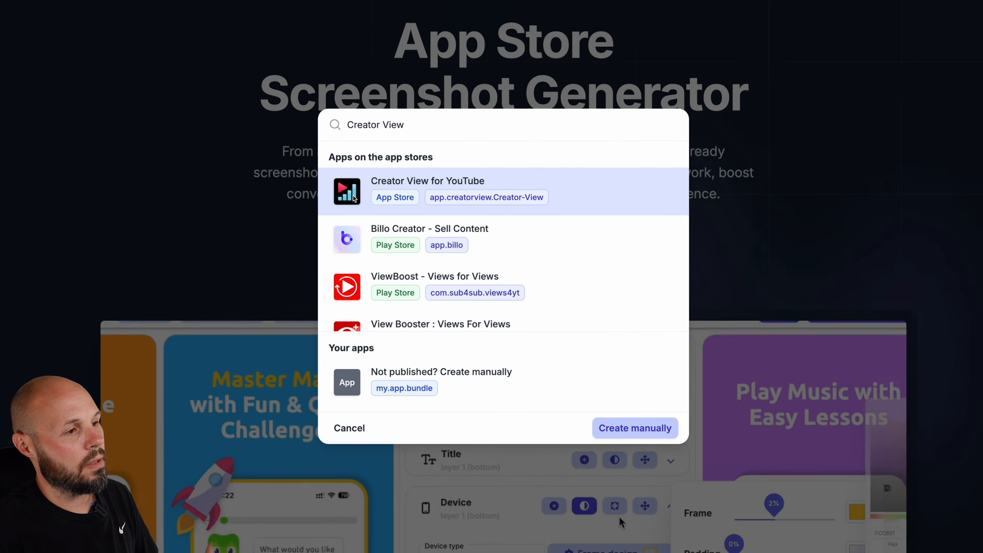
click(500, 341)
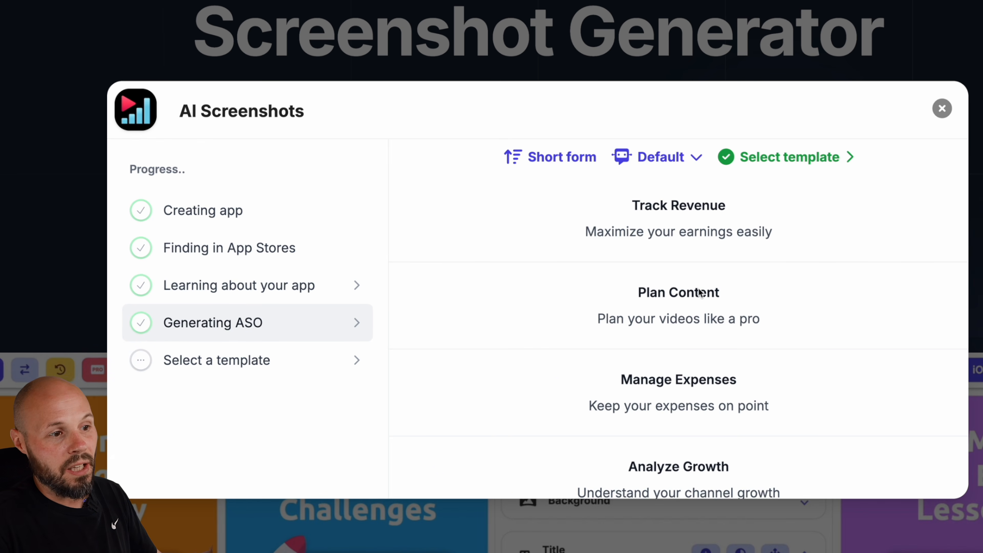
Compare the generated captions in short and long form, and keep short form with the Default ASO expert tone
scroll(699, 291, down, 3)
scroll(699, 291, down, 3)
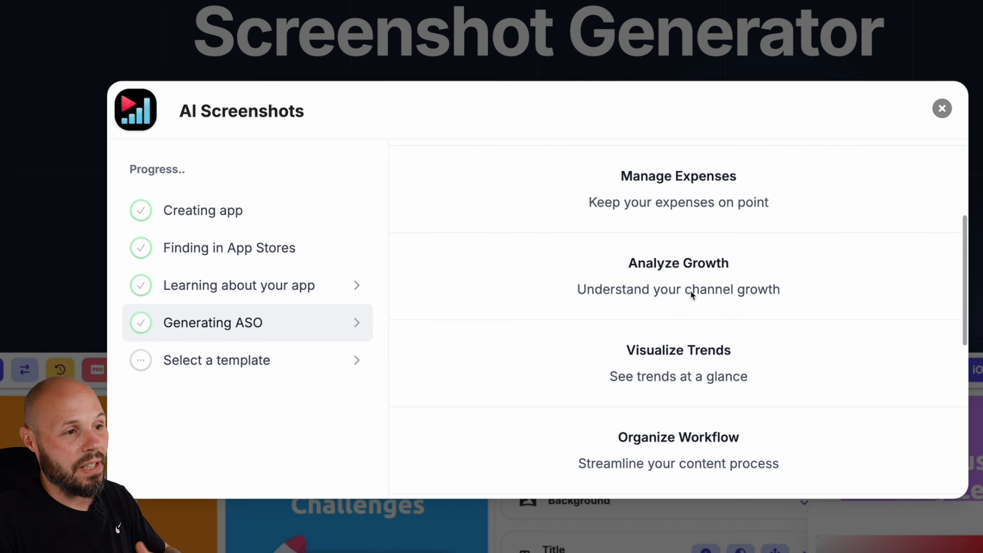
scroll(691, 290, up, 3)
scroll(692, 295, up, 3)
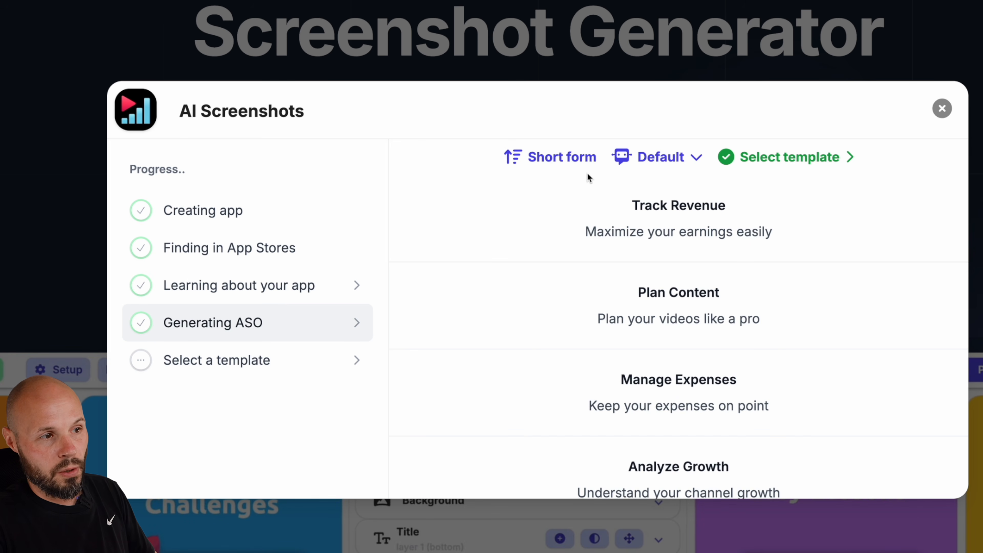
click(558, 161)
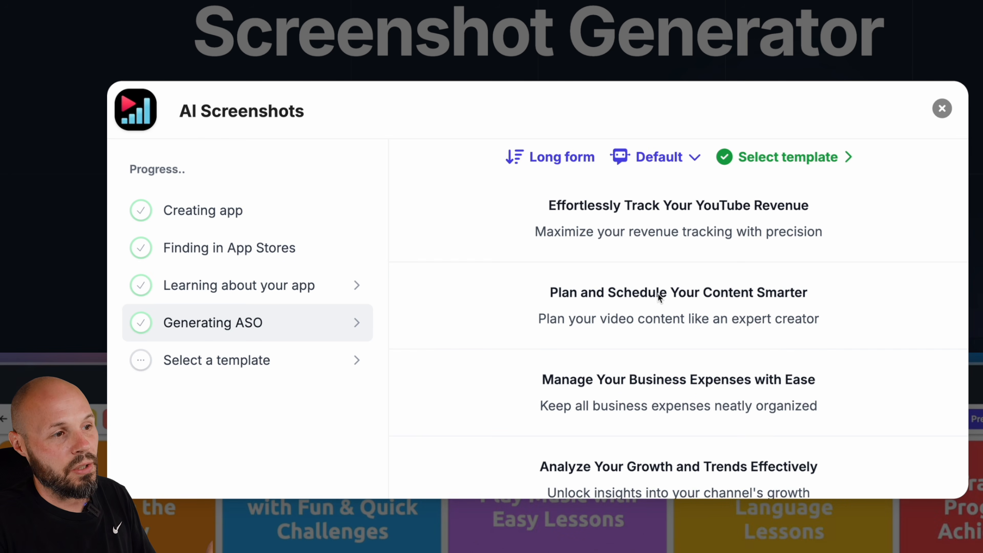
click(560, 158)
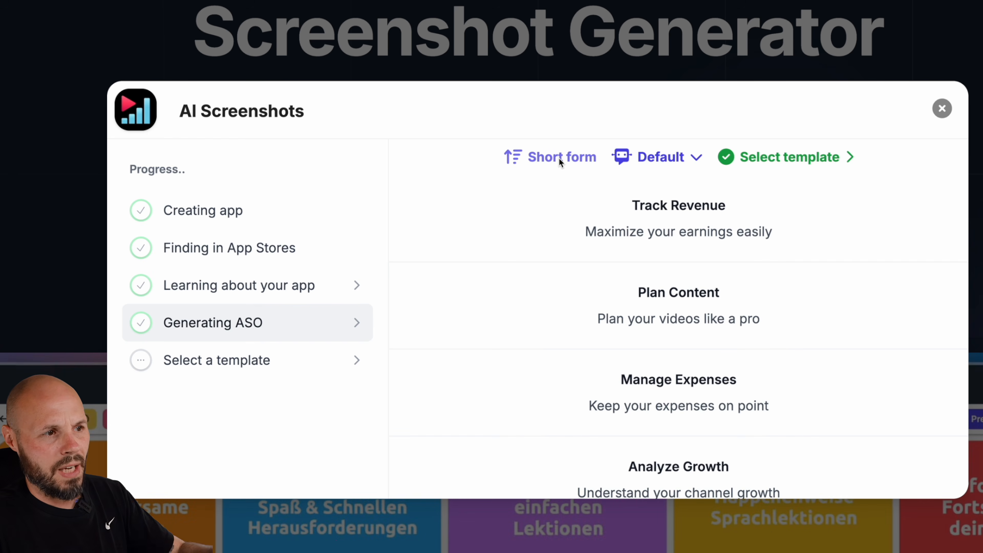
click(693, 159)
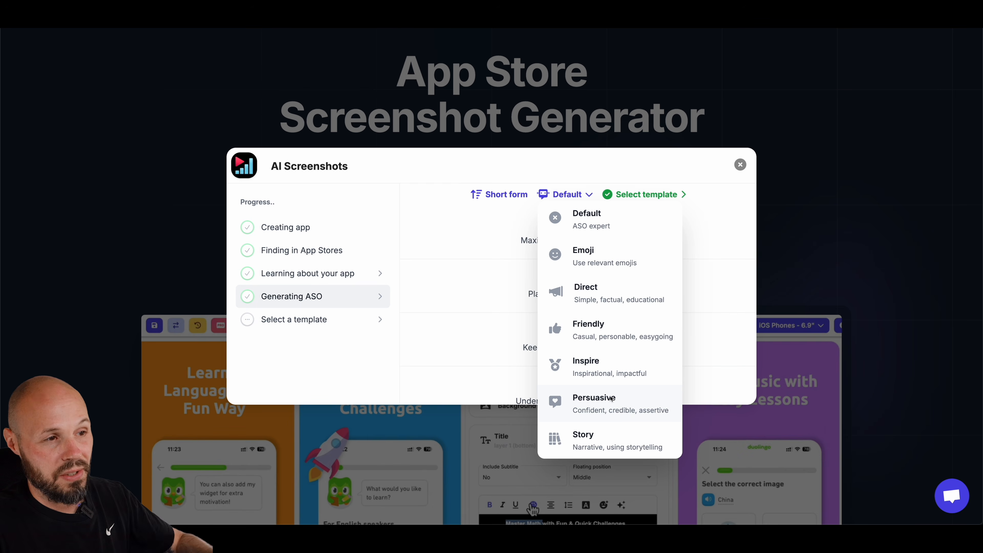
click(591, 231)
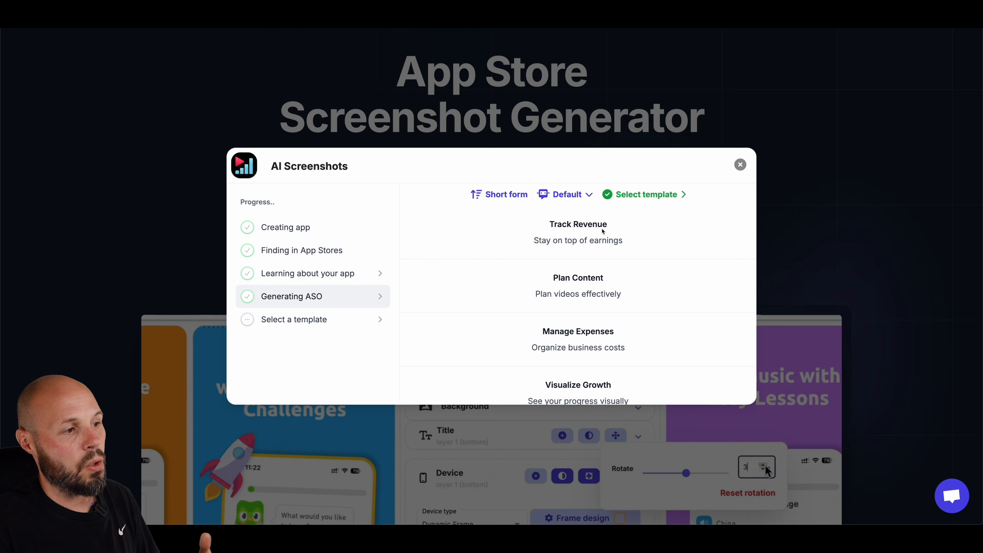
Choose the "Dark, Simple and Bold" template for the AI screenshots
click(660, 195)
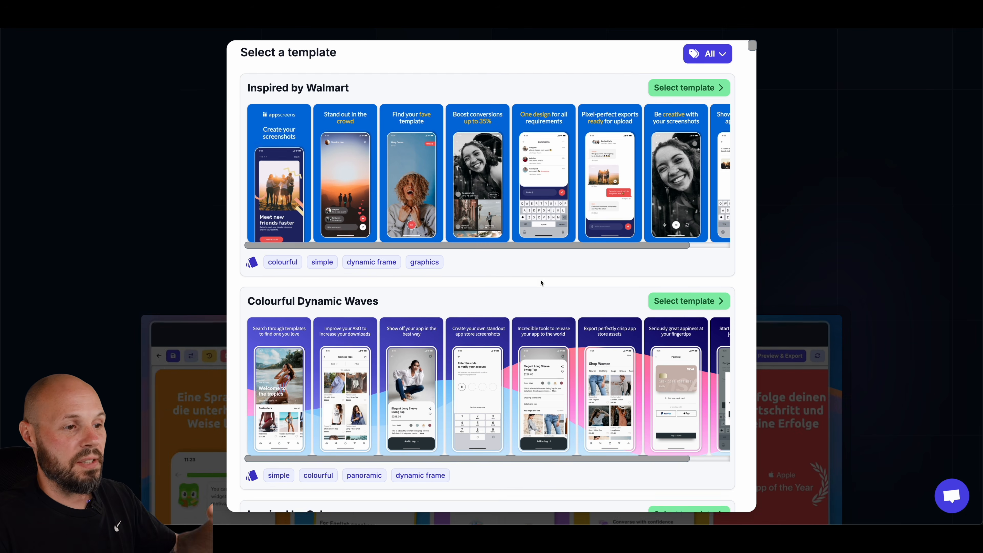
scroll(541, 281, down, 14)
scroll(541, 280, down, 5)
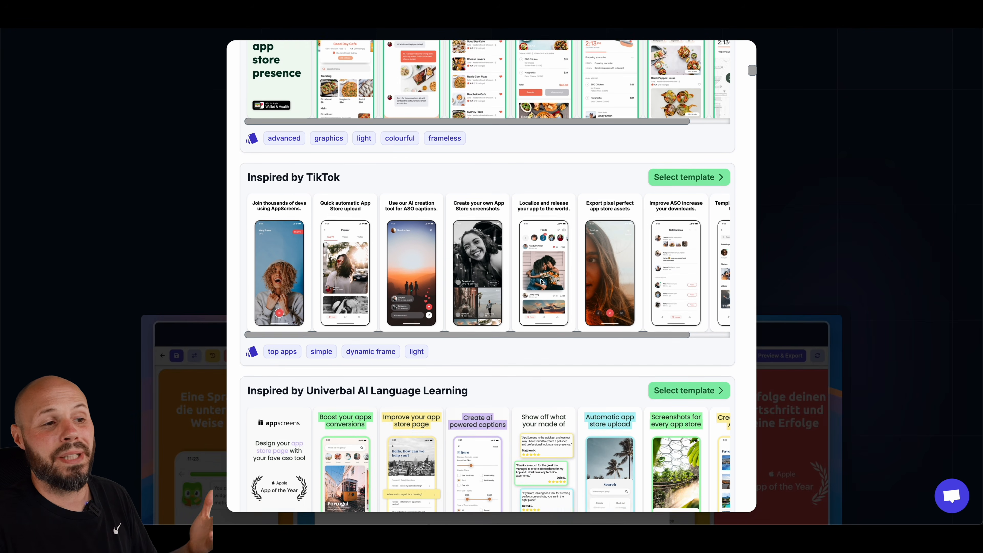
scroll(541, 281, down, 12)
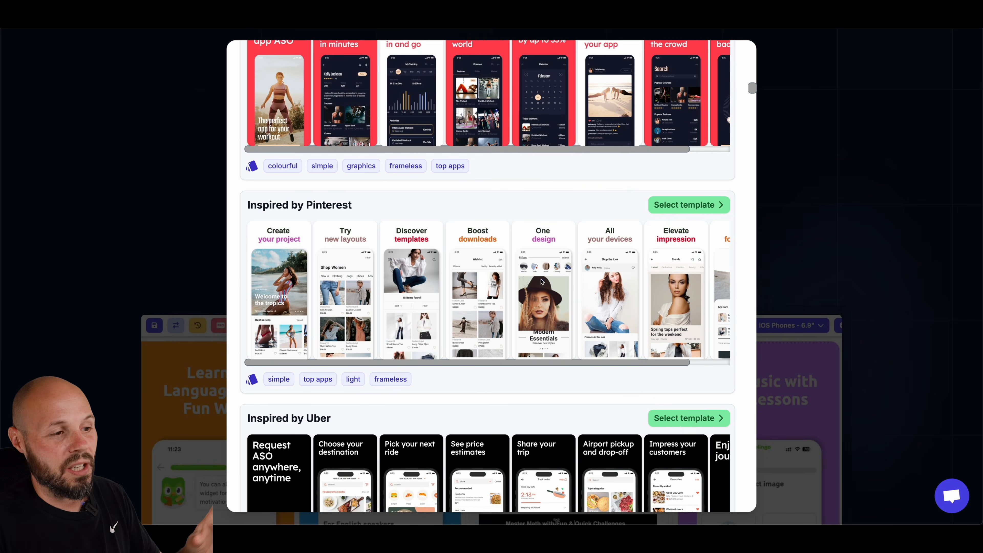
scroll(541, 282, down, 12)
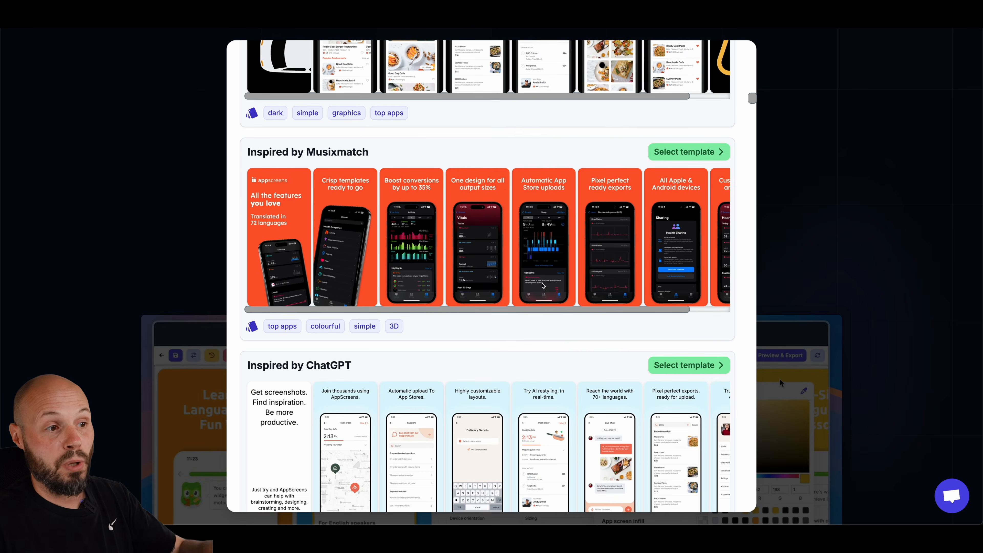
scroll(542, 285, down, 3)
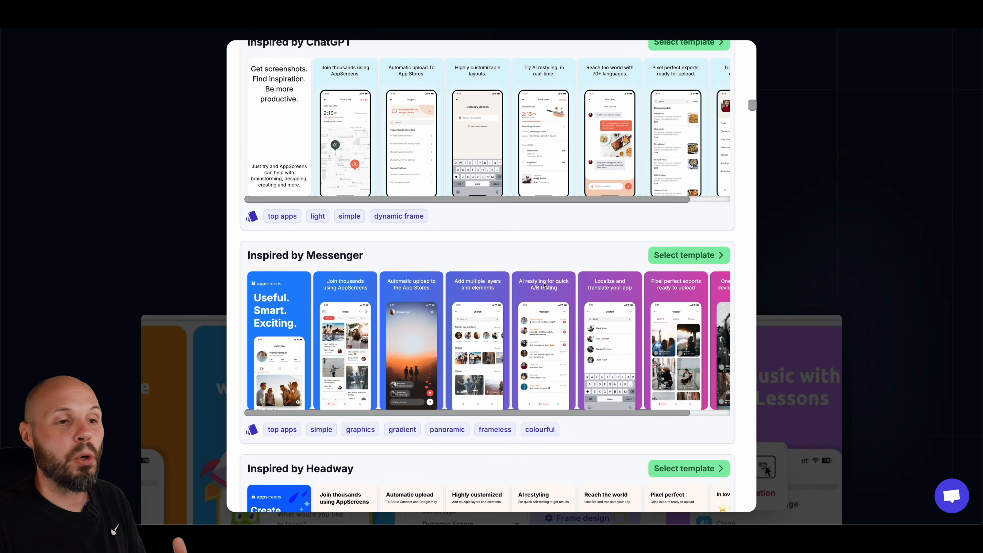
scroll(544, 286, down, 4)
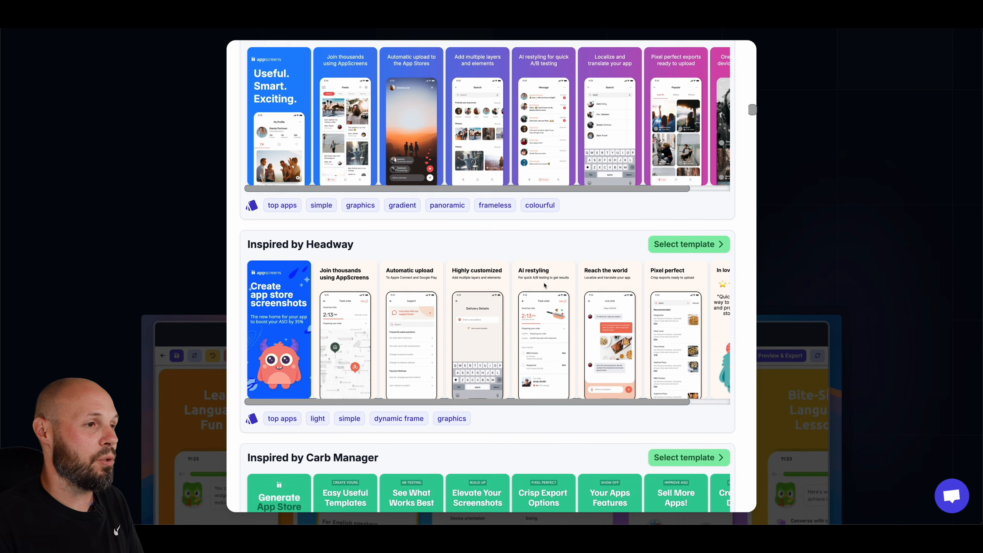
scroll(544, 286, down, 8)
scroll(543, 288, up, 20)
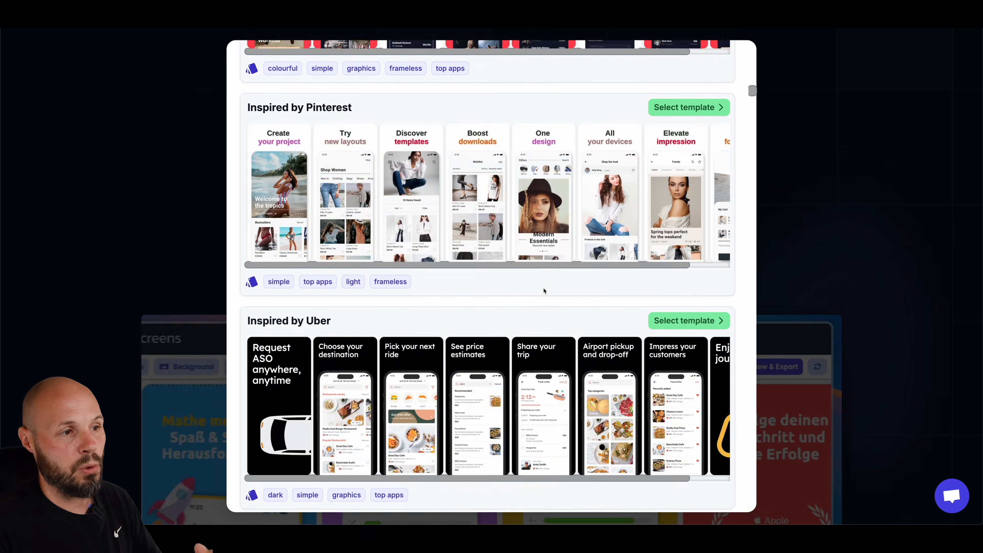
scroll(544, 291, up, 20)
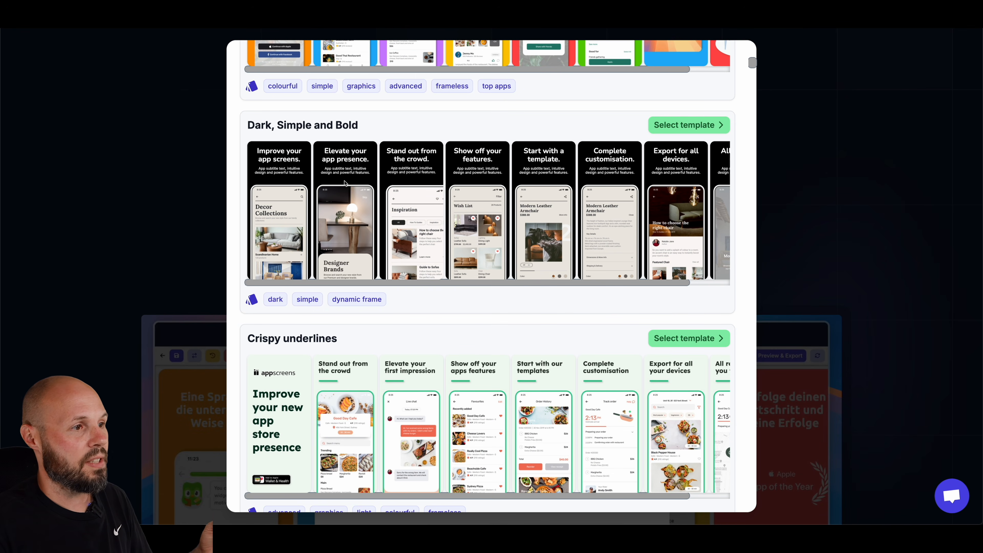
click(695, 125)
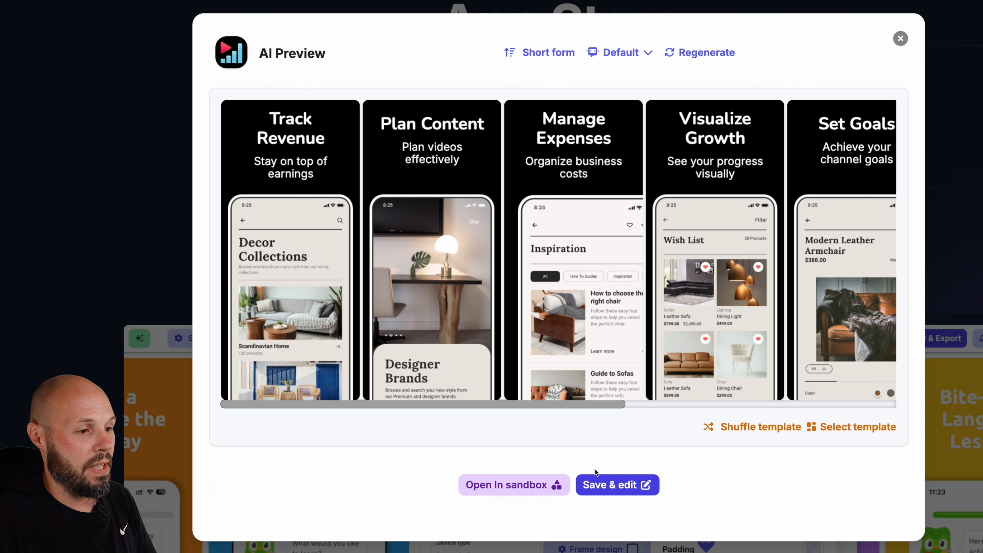
Save the AI preview for editing and name the project "Creator View Simple"
click(620, 485)
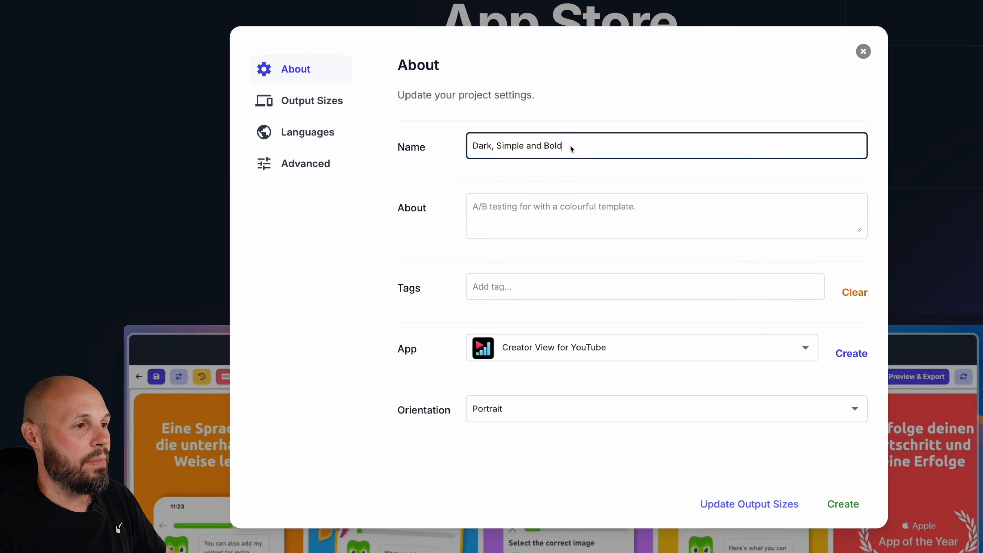
drag(572, 147, 455, 147)
text(Creator)
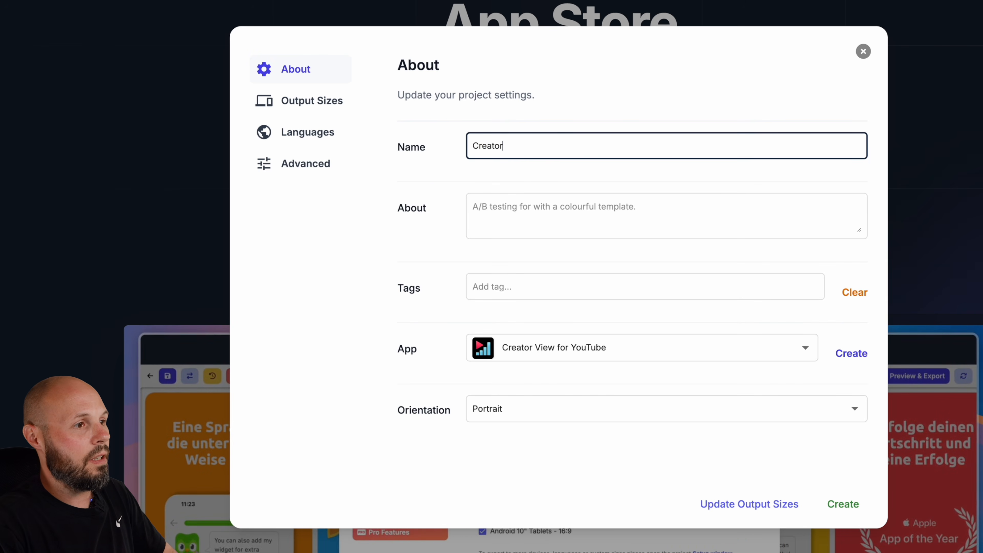
text( View Simple)
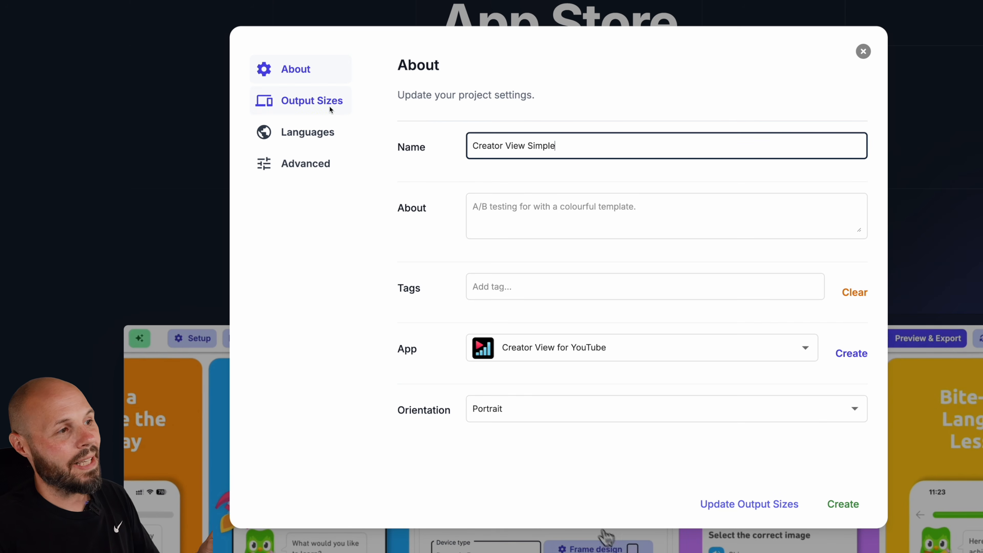
Exclude Android Phones - 16:9 and Android 10" Tablets - 16:9 from the output sizes and create the project
click(322, 108)
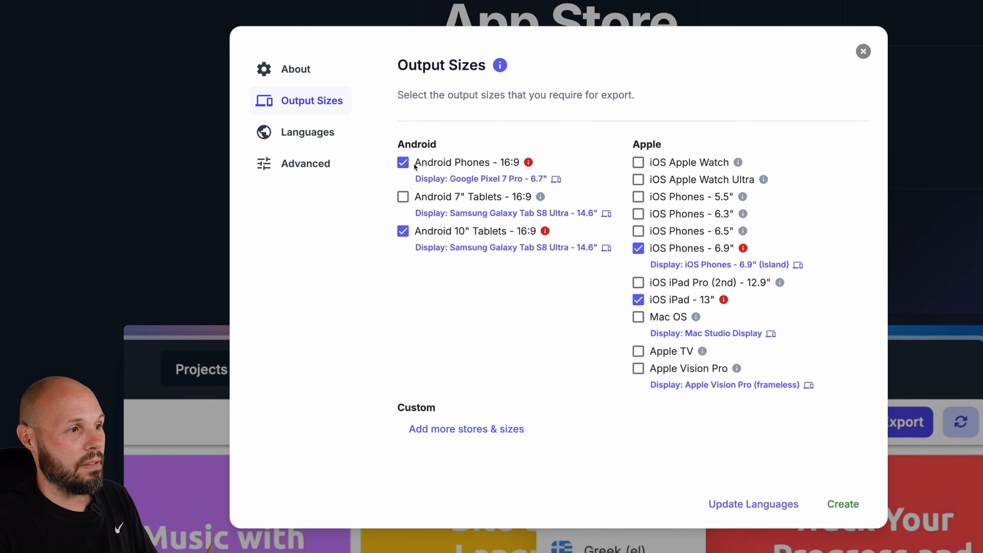
click(402, 162)
click(403, 232)
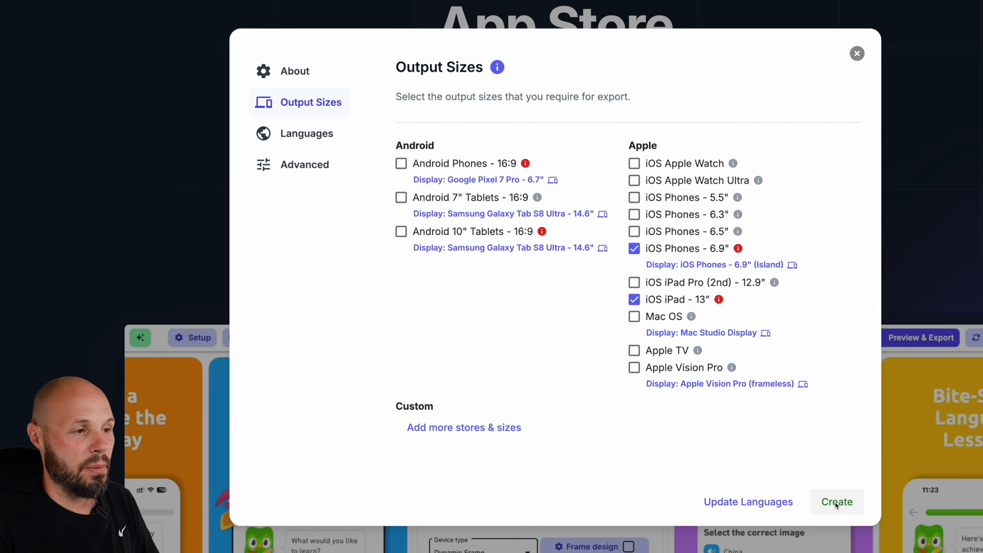
click(838, 504)
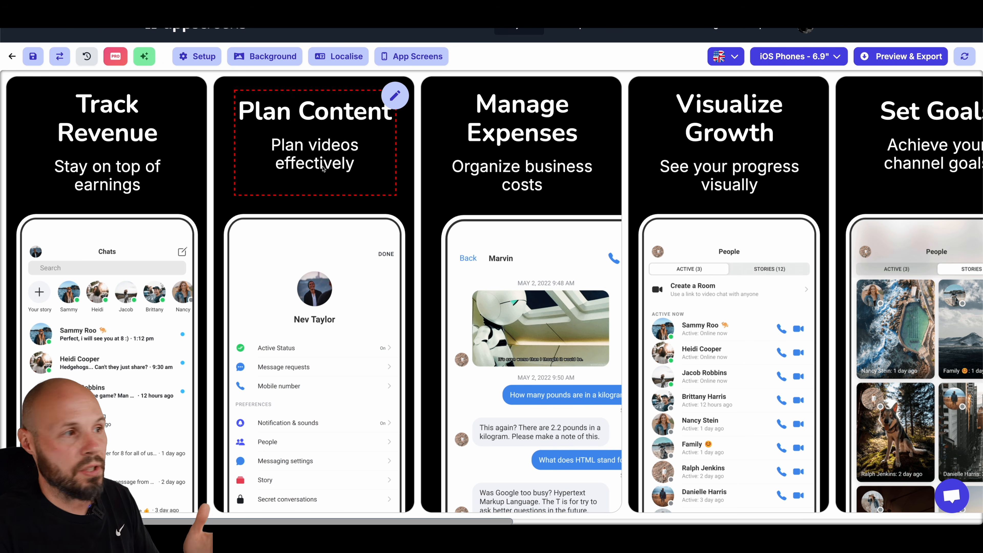
Examine the Track Revenue screenshot's title and device settings, and close its editor
click(187, 95)
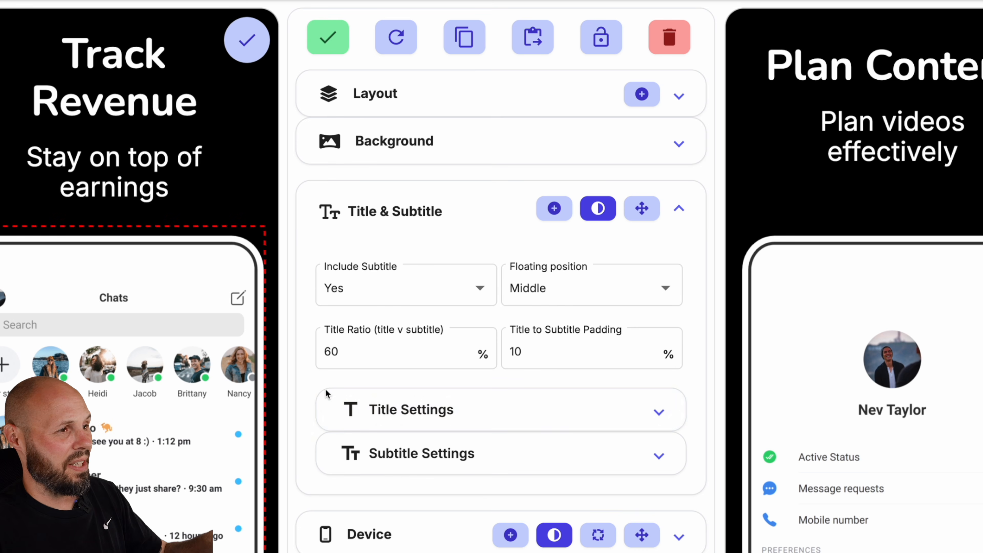
click(679, 538)
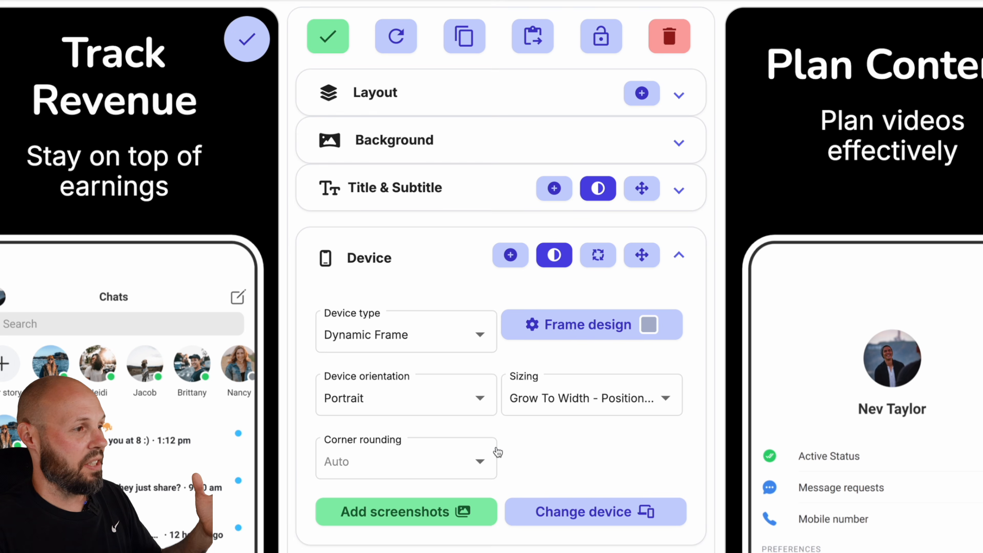
mouse_move(495, 420)
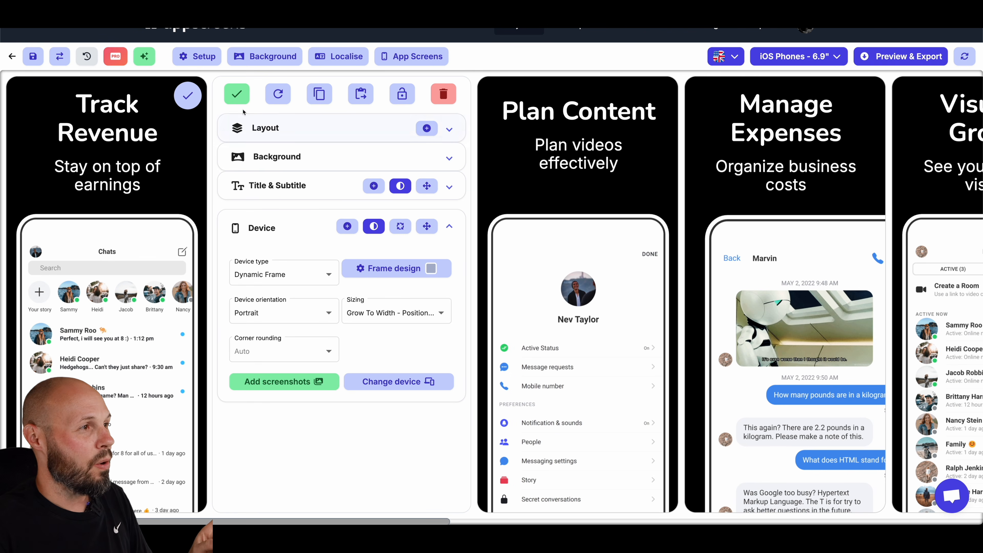
click(238, 99)
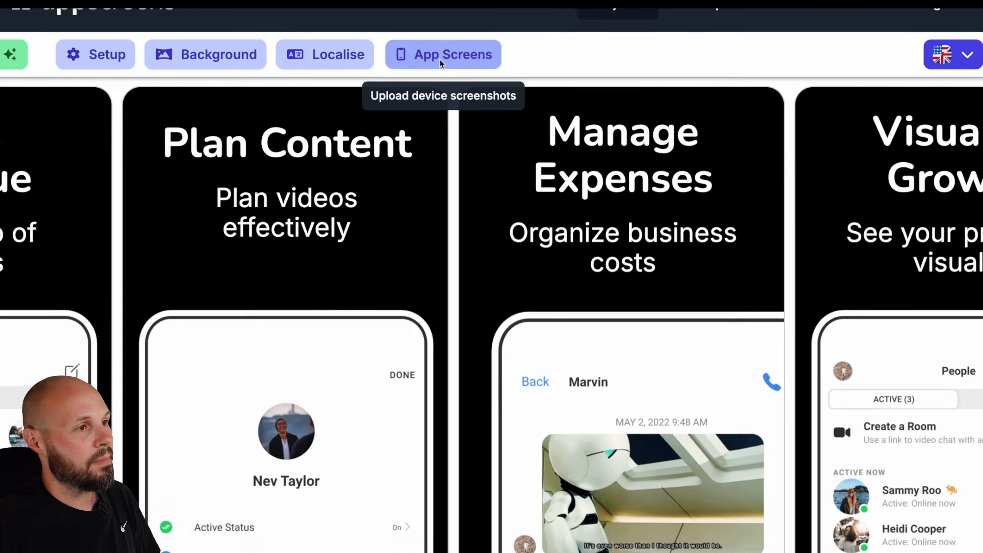
Upload ipad-money.PNG as Screen 1's iOS iPad - 13" screenshot and iphone-money.png as its iOS Phones - 6.9" screenshot
click(481, 64)
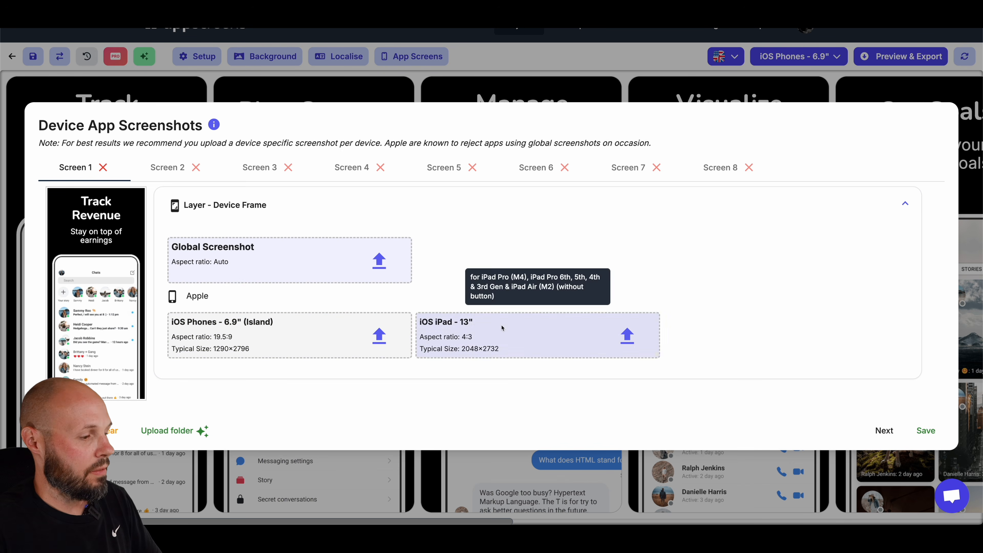
key(super+Tab)
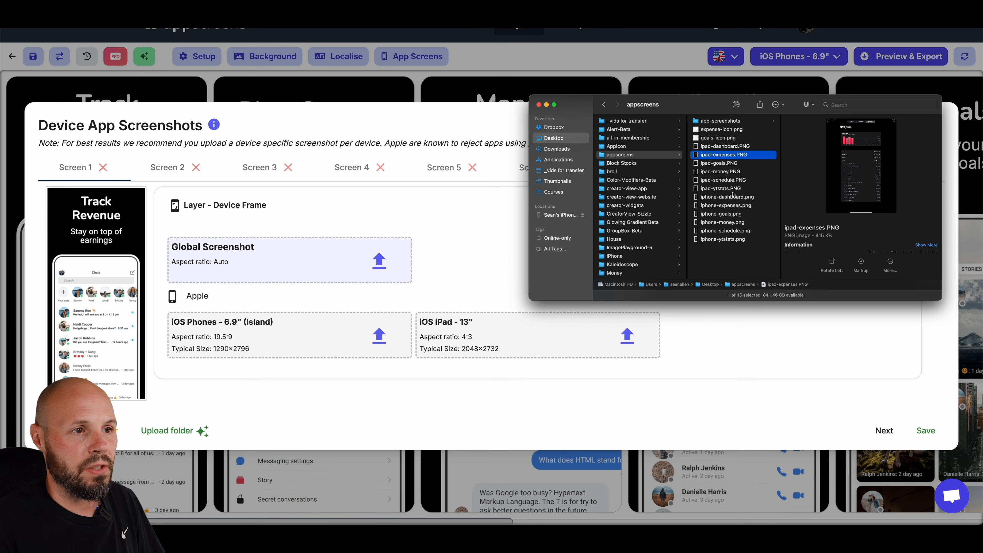
drag(725, 174, 499, 349)
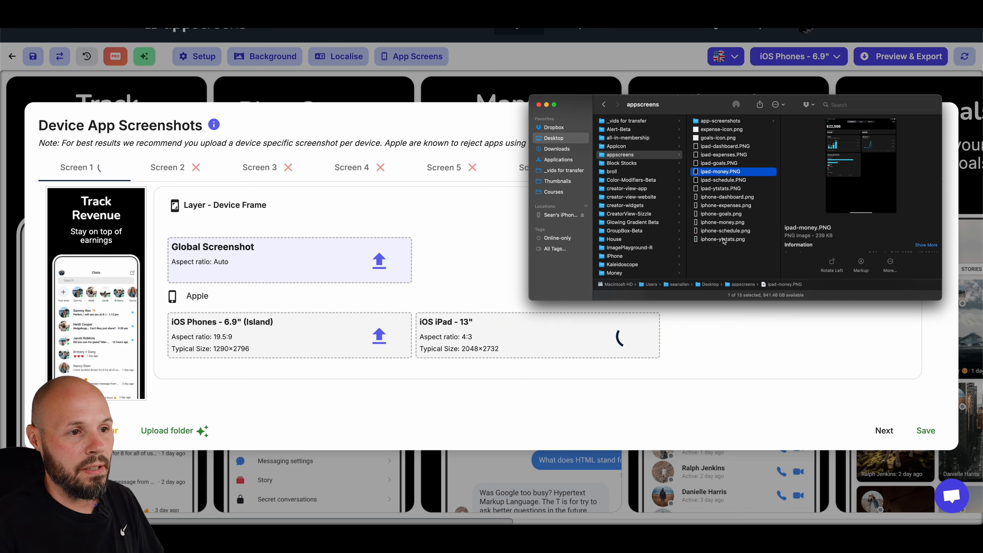
drag(726, 226, 305, 345)
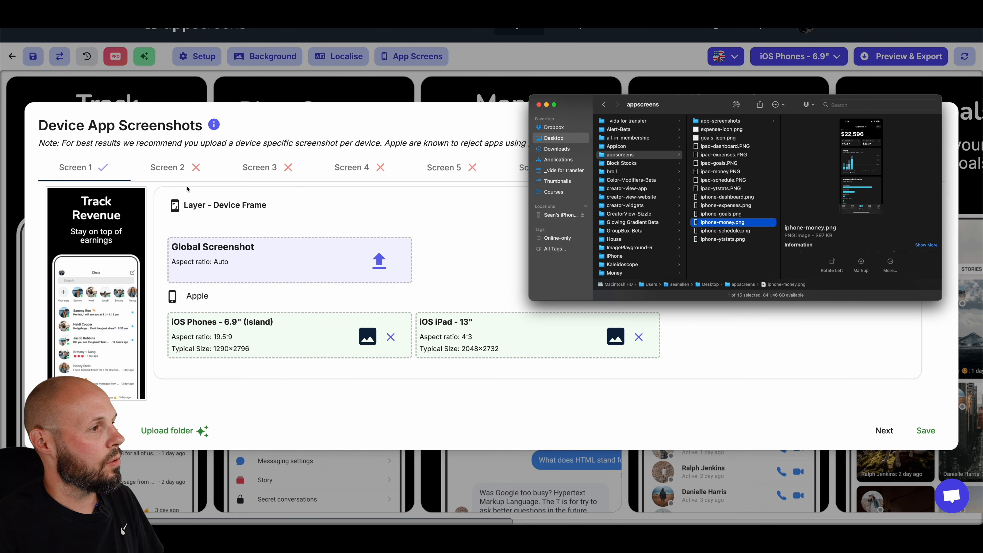
Upload ipad-schedule.PNG and iphone-schedule.png to Screen 2's iPad 13" and iPhone 6.9" slots, and save the device screenshots
click(170, 169)
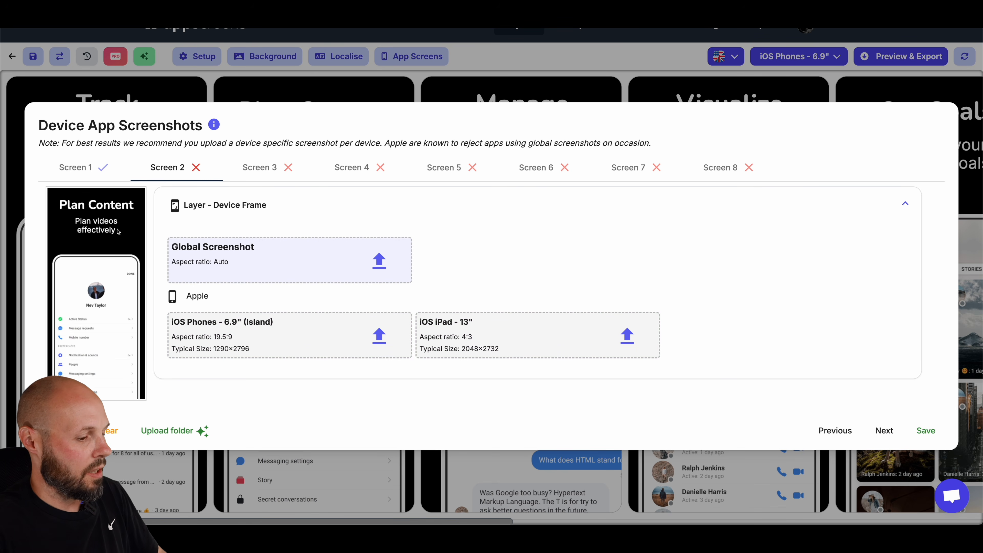
key(super+Tab)
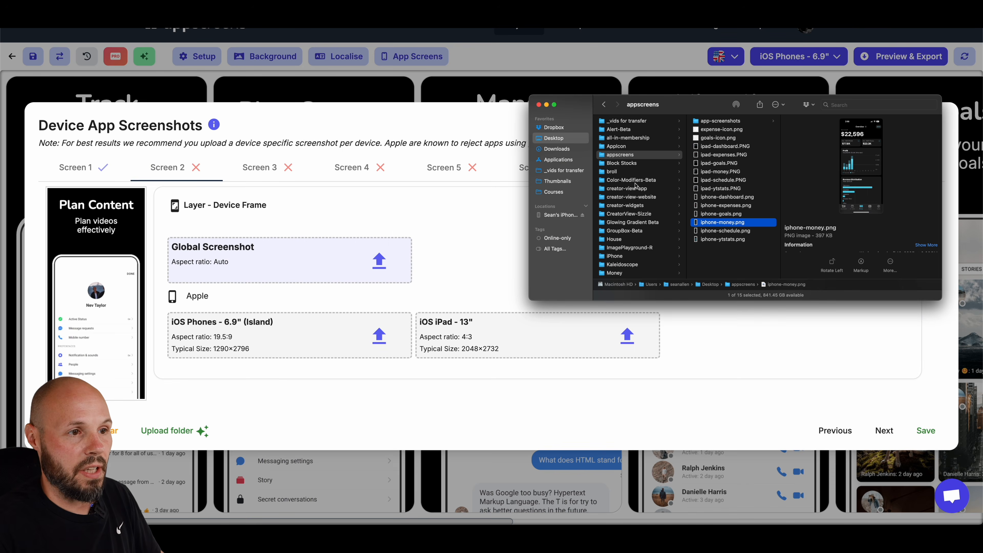
drag(730, 182, 530, 337)
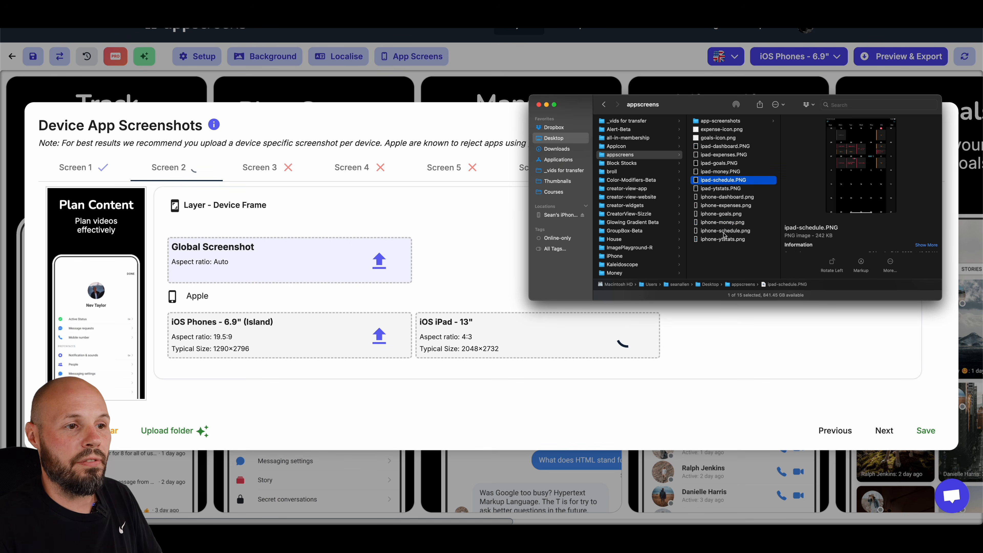
drag(724, 233, 318, 341)
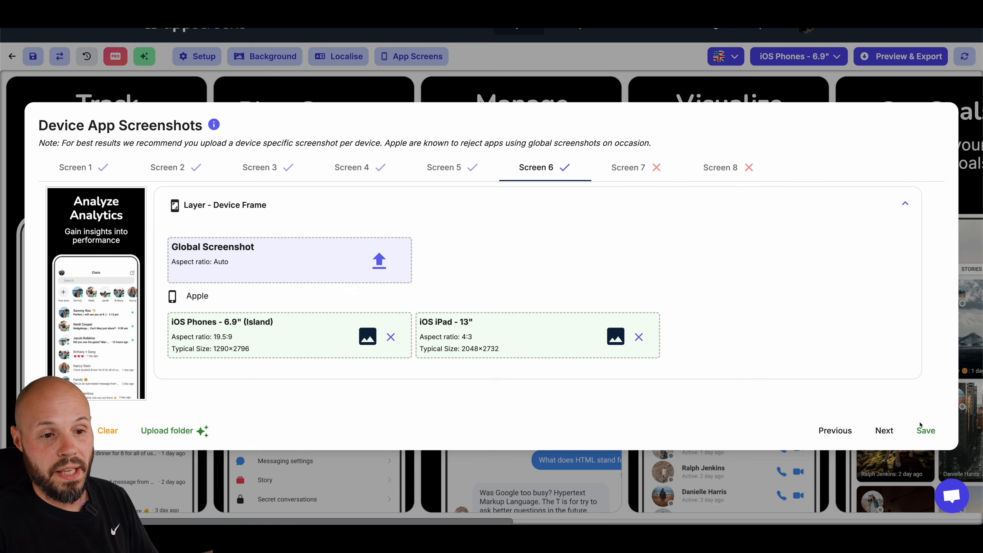
click(925, 430)
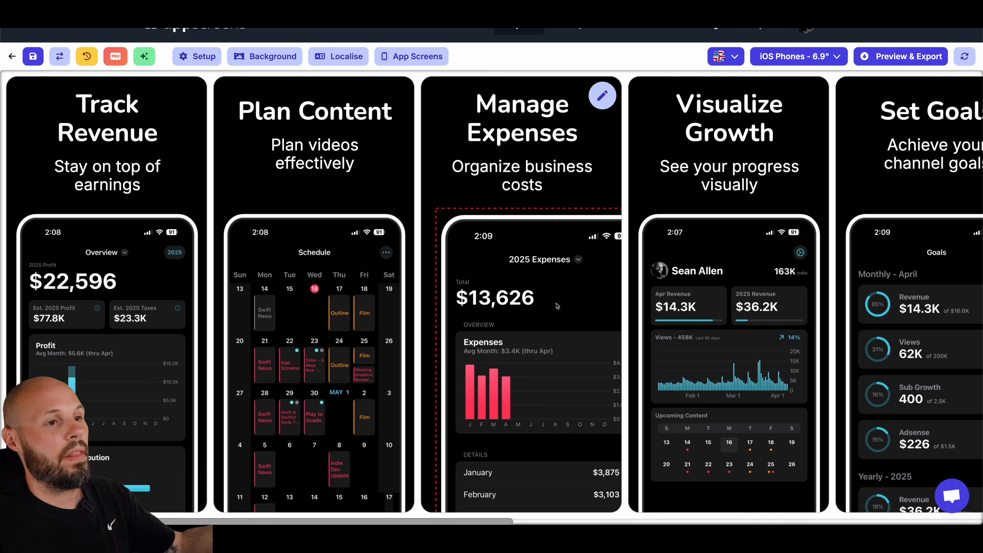
Delete the Custom Themes and Sync Across Devices screenshots from the project
scroll(616, 275, right, 15)
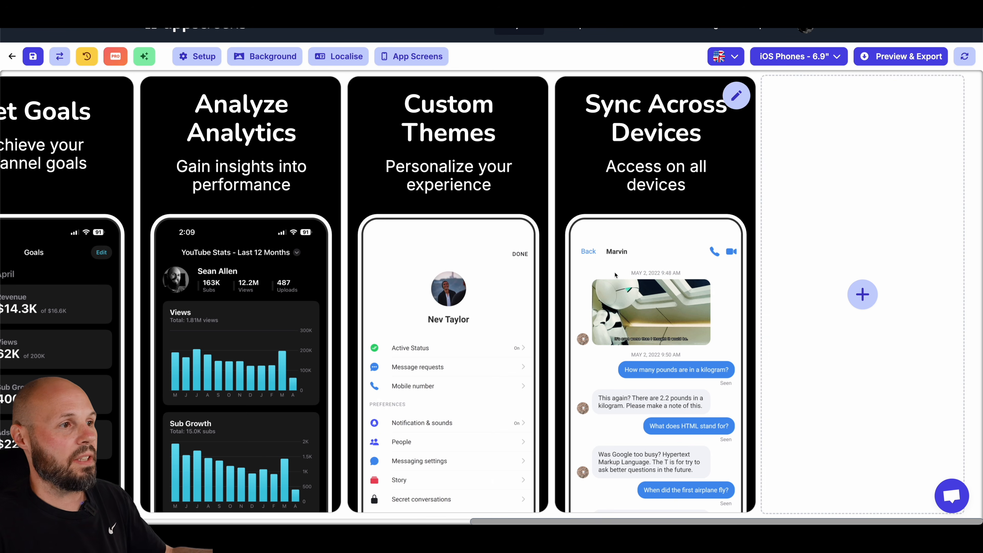
click(529, 95)
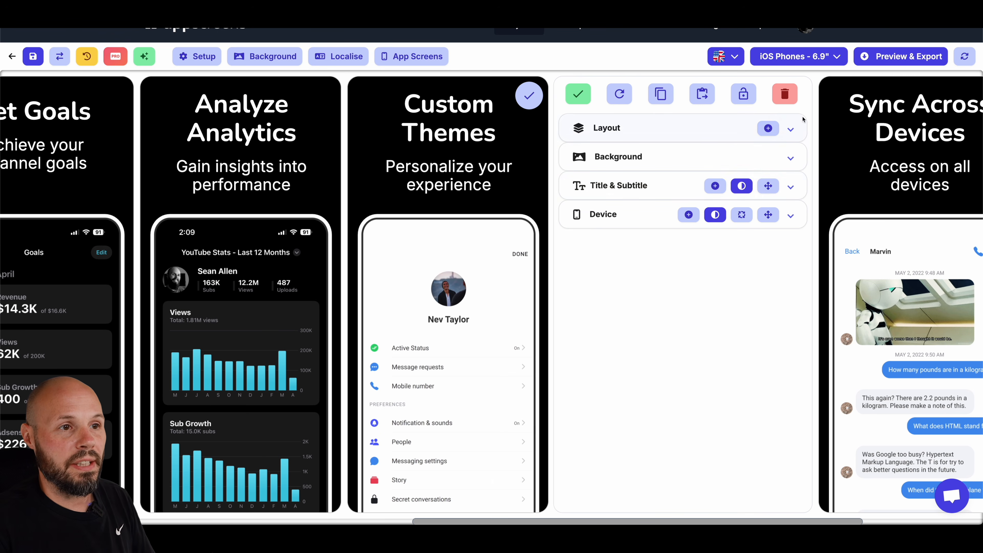
click(785, 94)
click(564, 312)
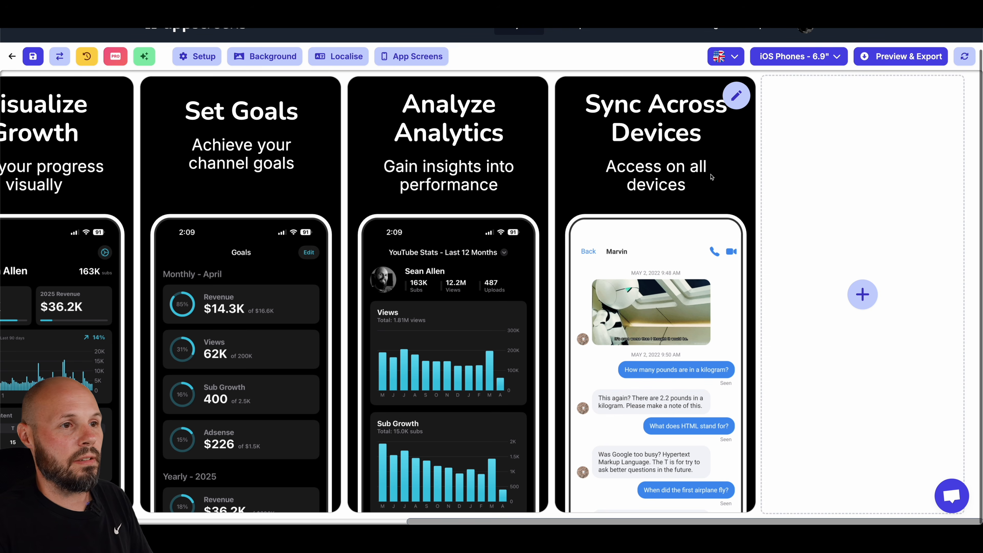
click(736, 95)
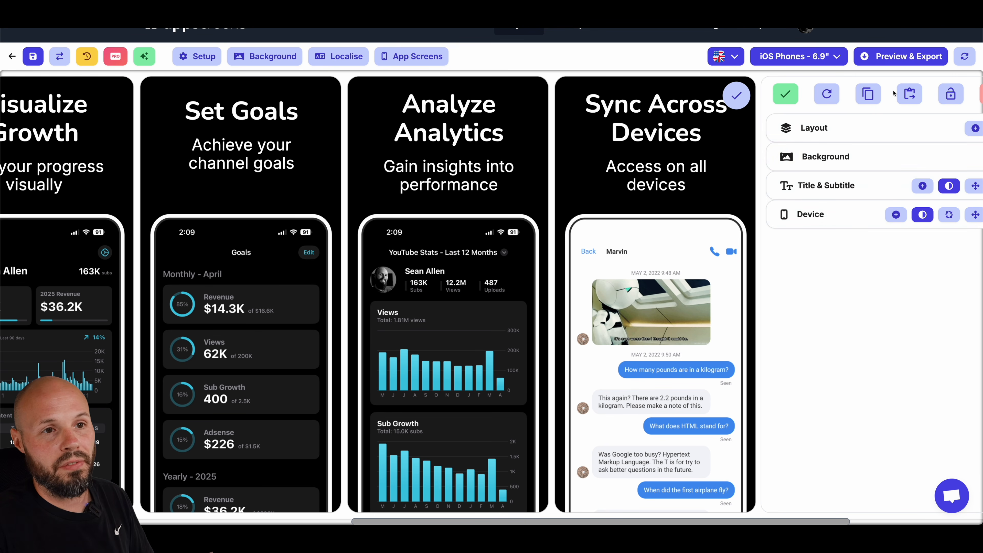
scroll(929, 93, right, 4)
click(858, 93)
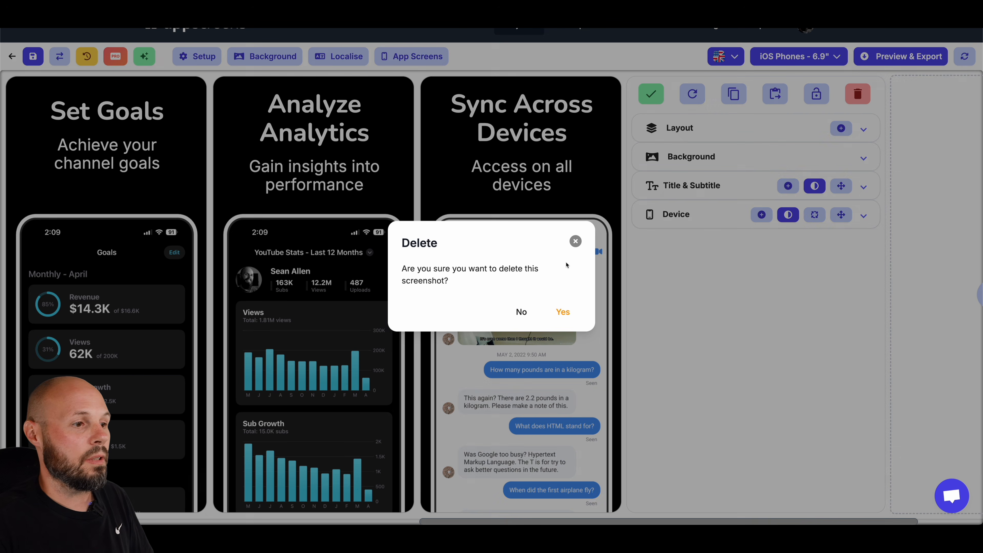
click(562, 312)
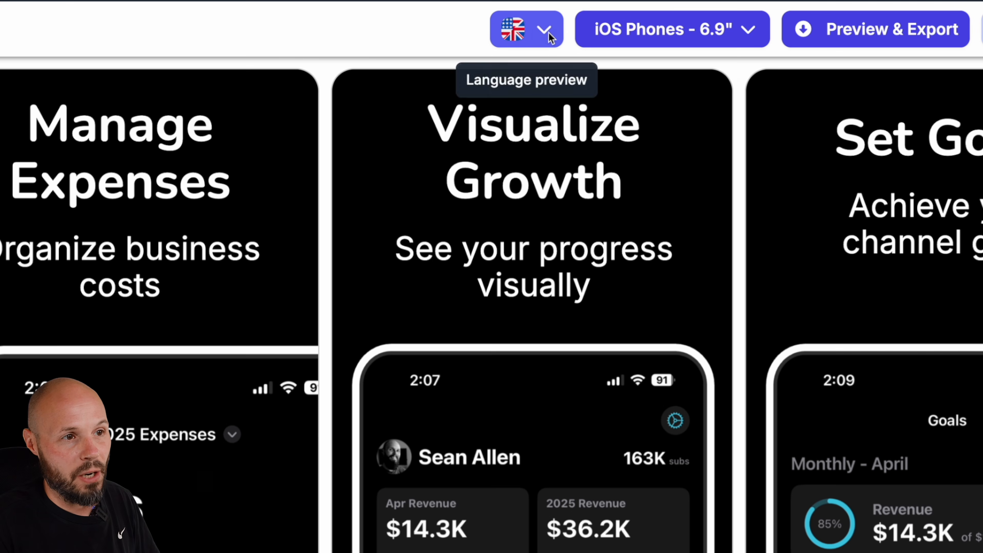
Add Spanish (es), French (fr) and German (de) as export languages and update the project
click(551, 38)
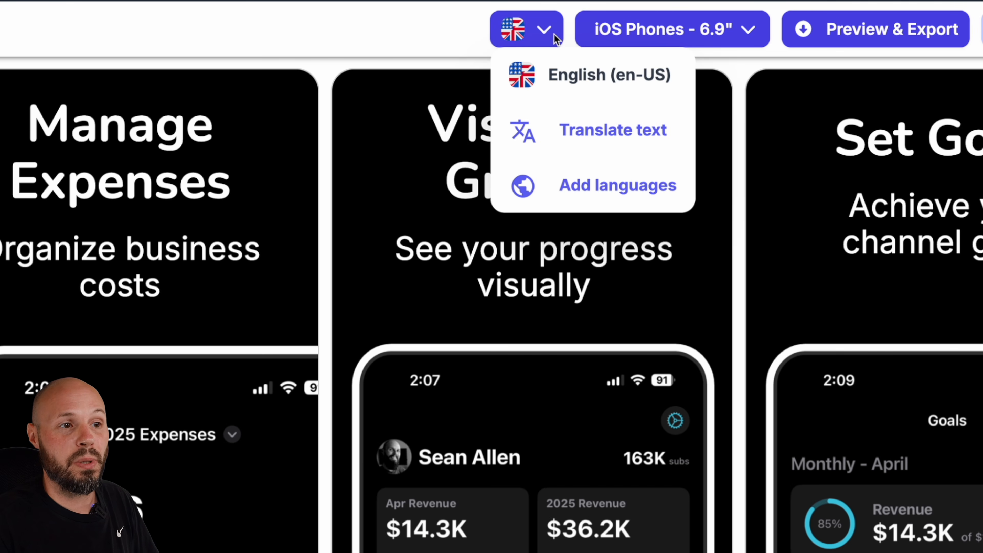
click(607, 186)
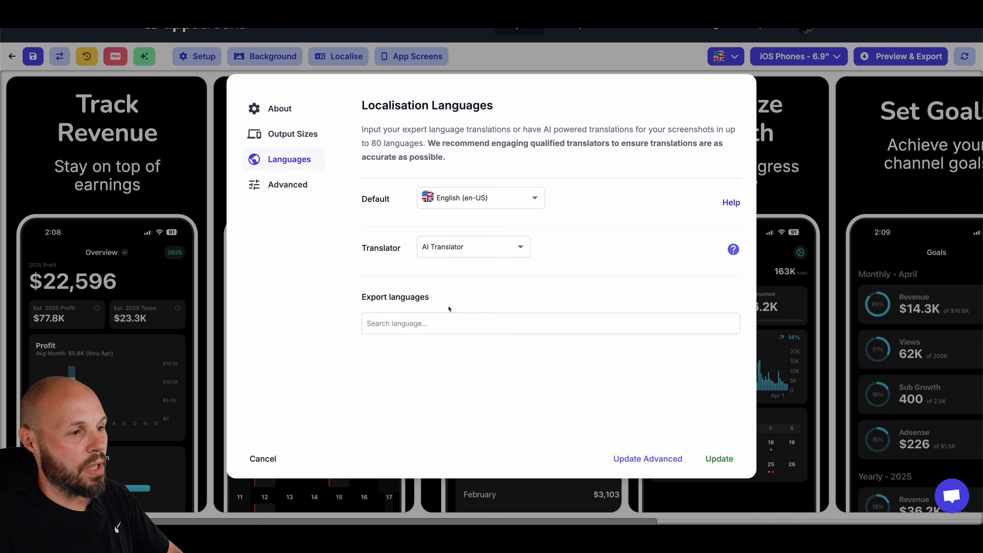
click(439, 322)
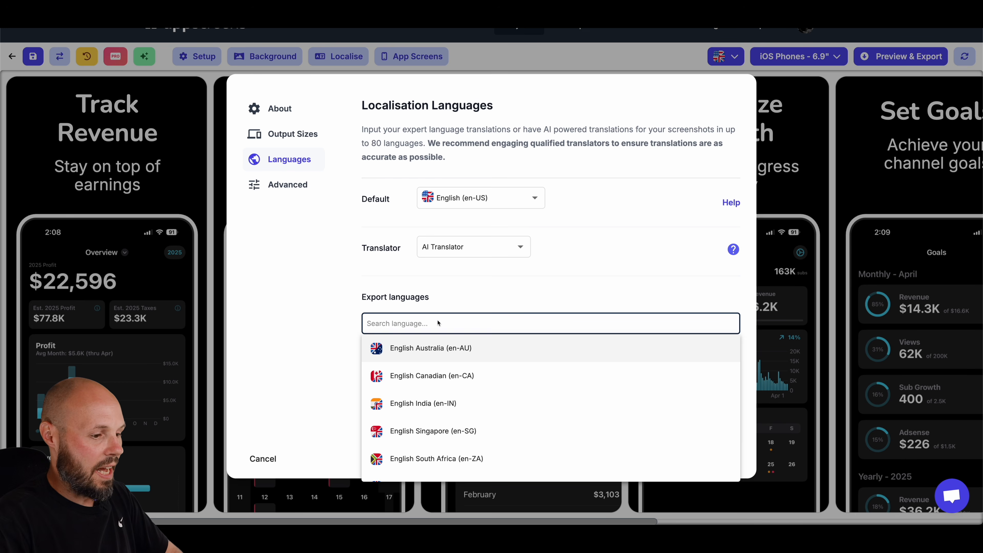
text(Spani)
key(Return)
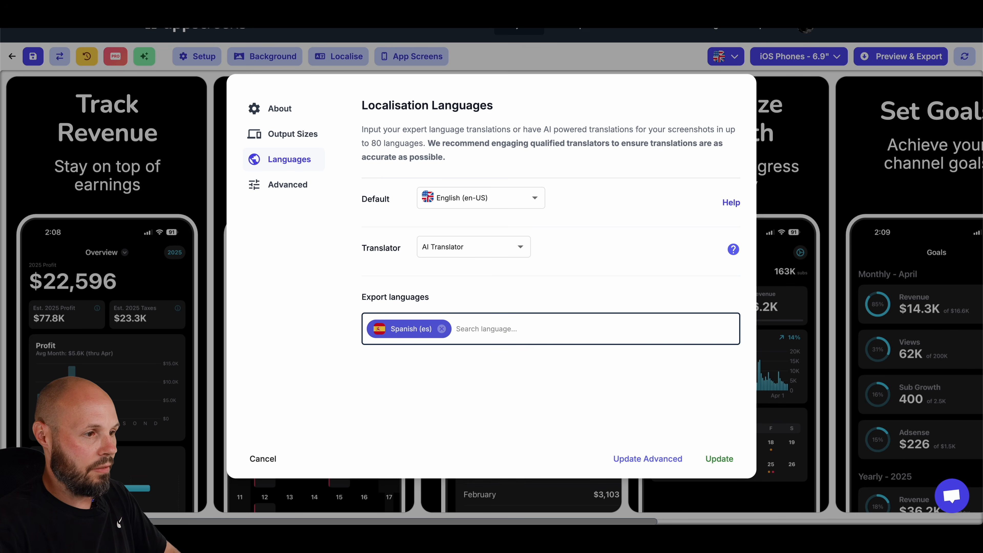
text(Fre)
click(441, 359)
text(Ger)
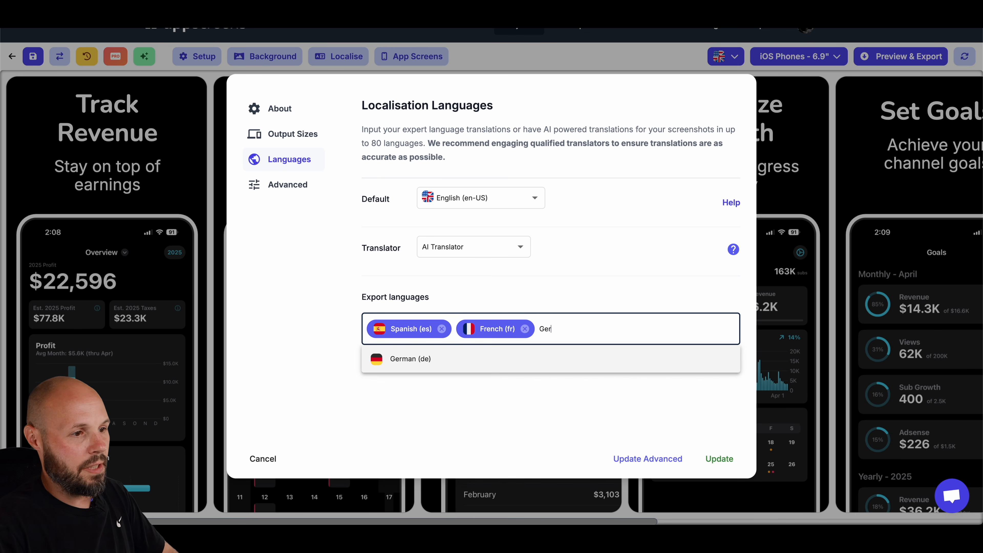
text(m)
click(428, 365)
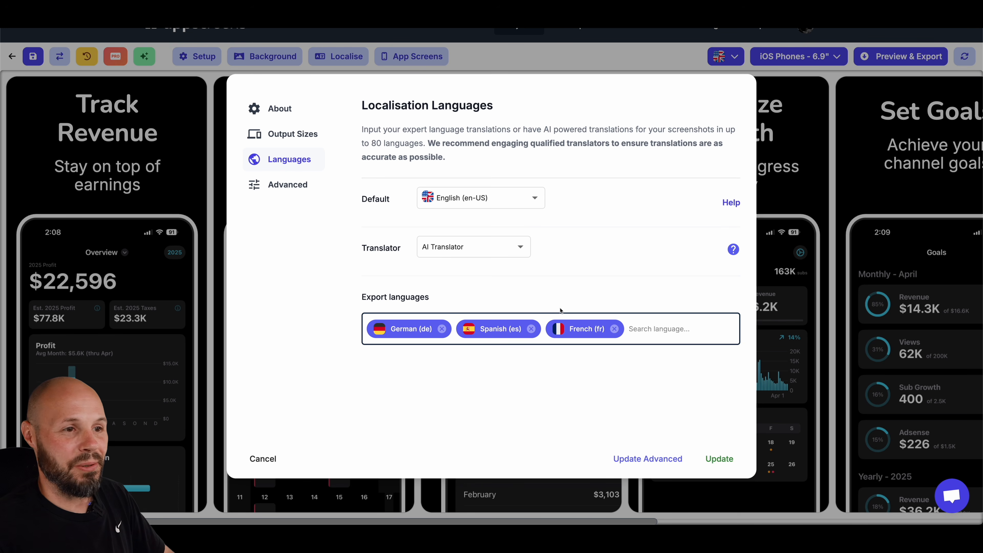
click(720, 458)
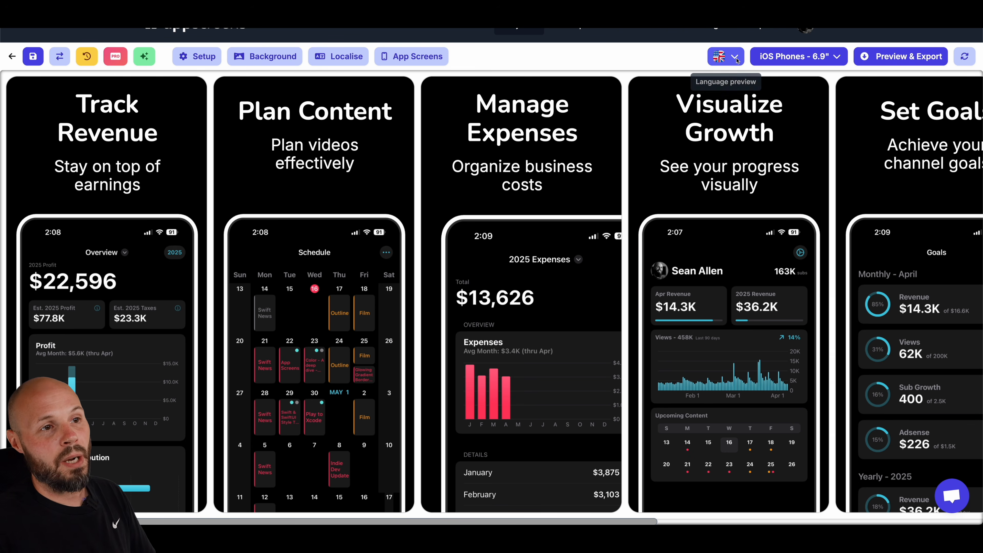
Preview the screenshots in German (de) and look through the translated titles and subtitles of the whole set
click(726, 57)
click(759, 108)
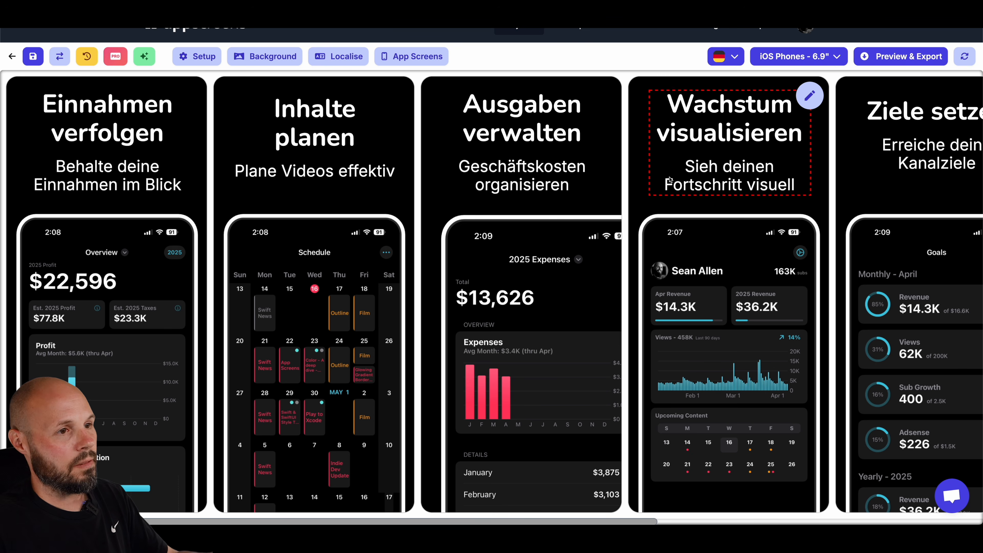
scroll(672, 179, right, 10)
scroll(673, 179, left, 5)
scroll(672, 179, left, 3)
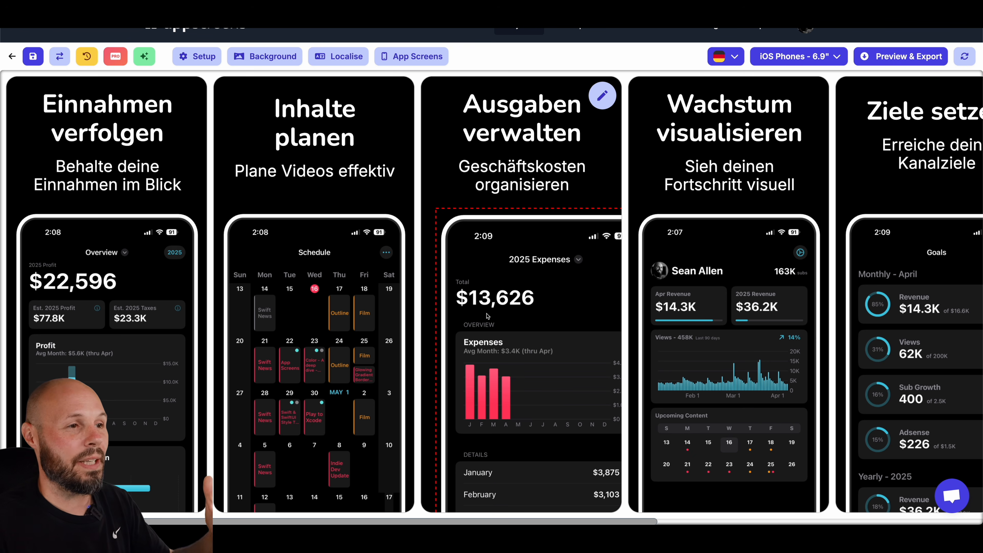
Examine the language choices for uploading device app screenshots and close the upload dialog without changes
click(416, 58)
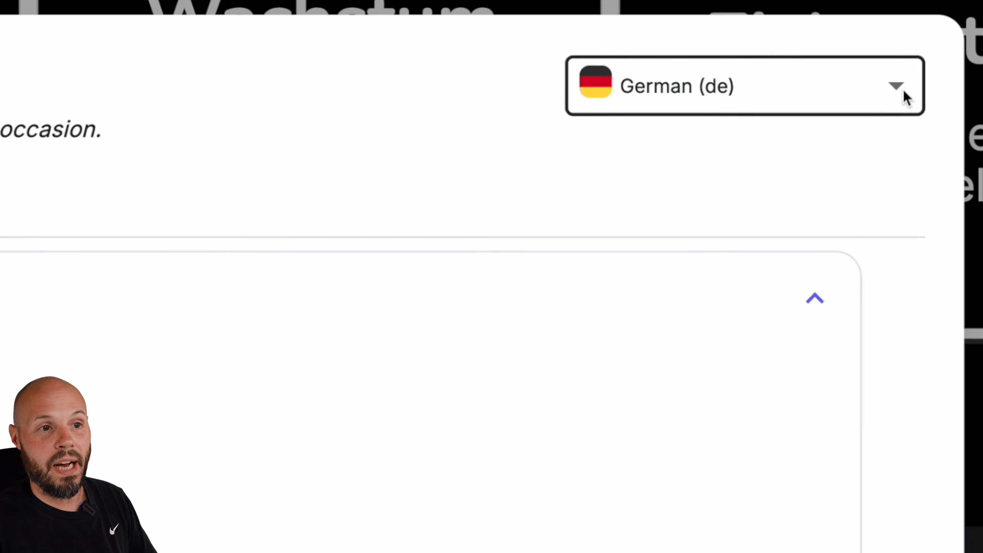
click(906, 98)
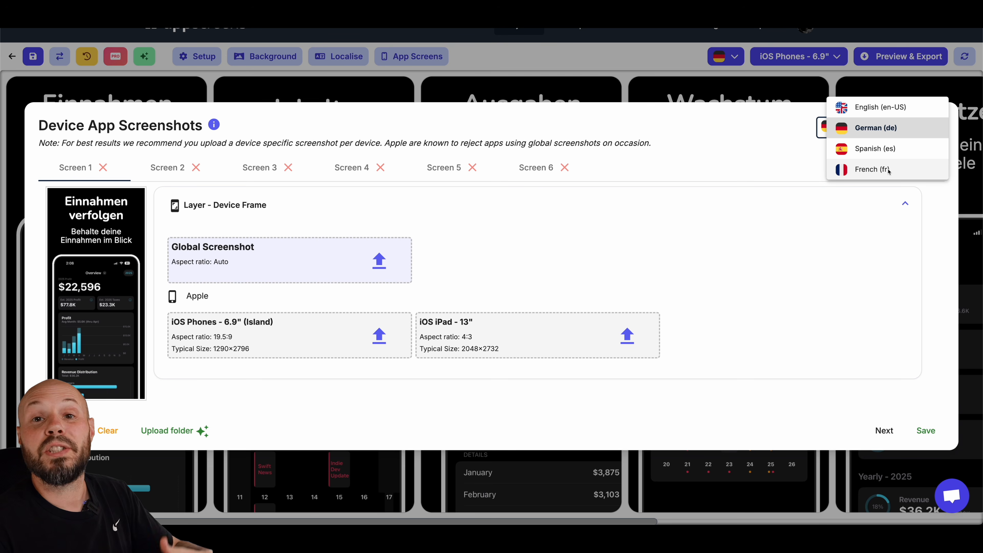
click(797, 165)
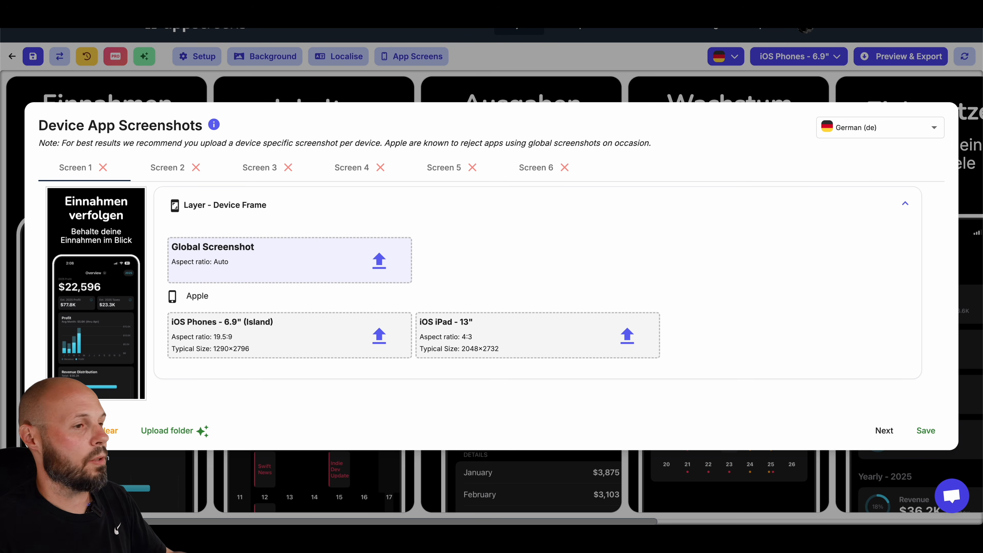
click(785, 87)
Preview the screenshots in Spanish (es) and at the iOS iPad - 13" size
click(737, 59)
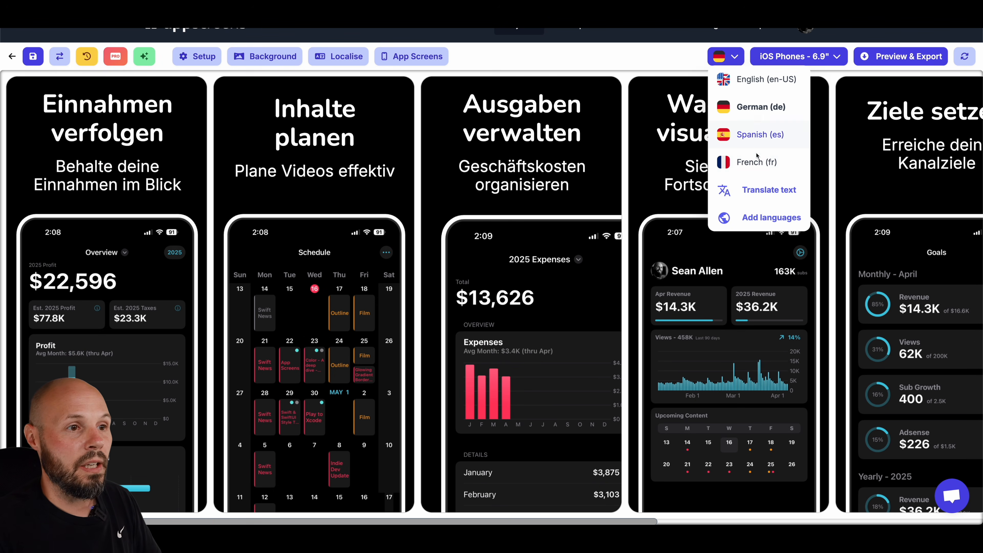
click(756, 135)
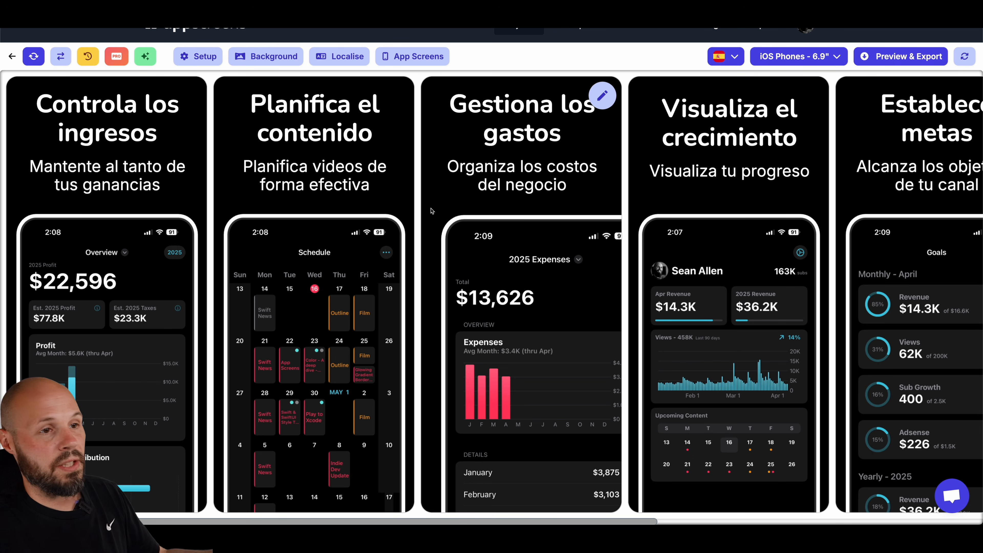
click(828, 59)
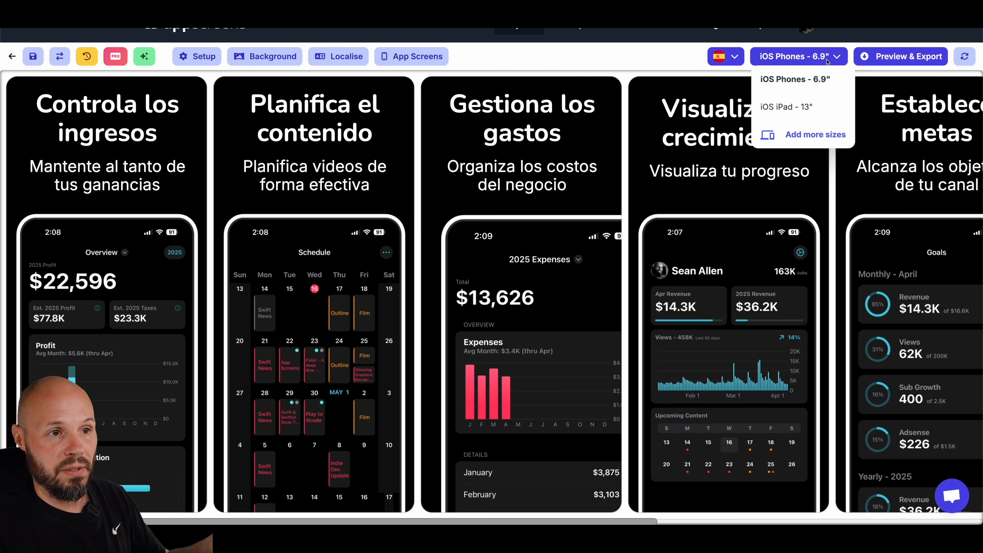
click(786, 107)
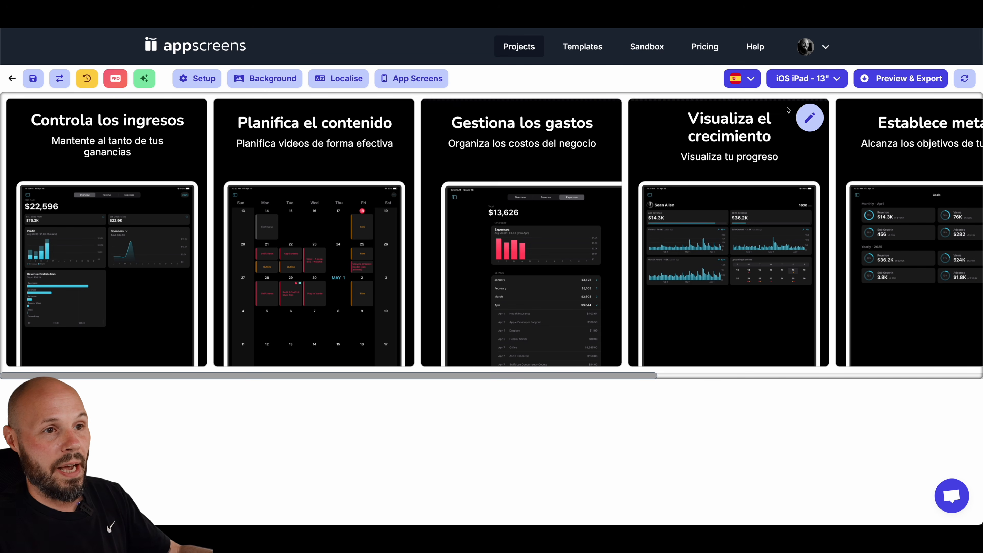
click(837, 82)
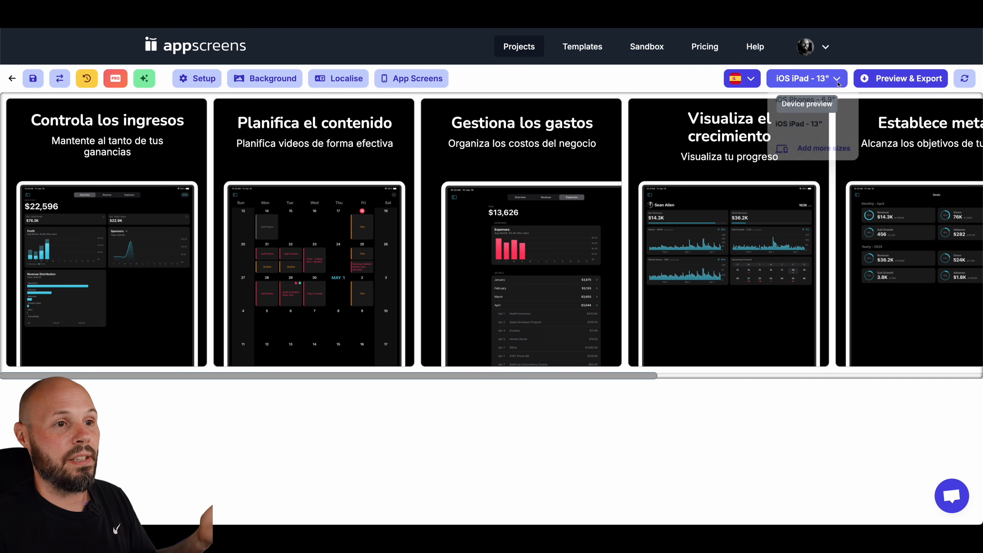
Preview the screenshots in German (de) at the iPad and iOS Phones - 6.9" sizes, and return the preview to English (en-US)
click(758, 79)
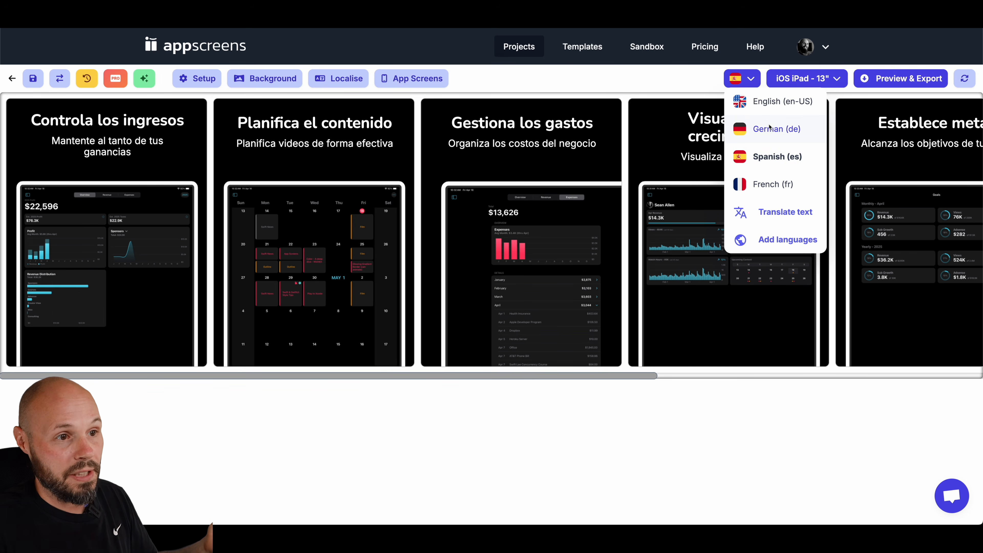
click(771, 129)
click(809, 79)
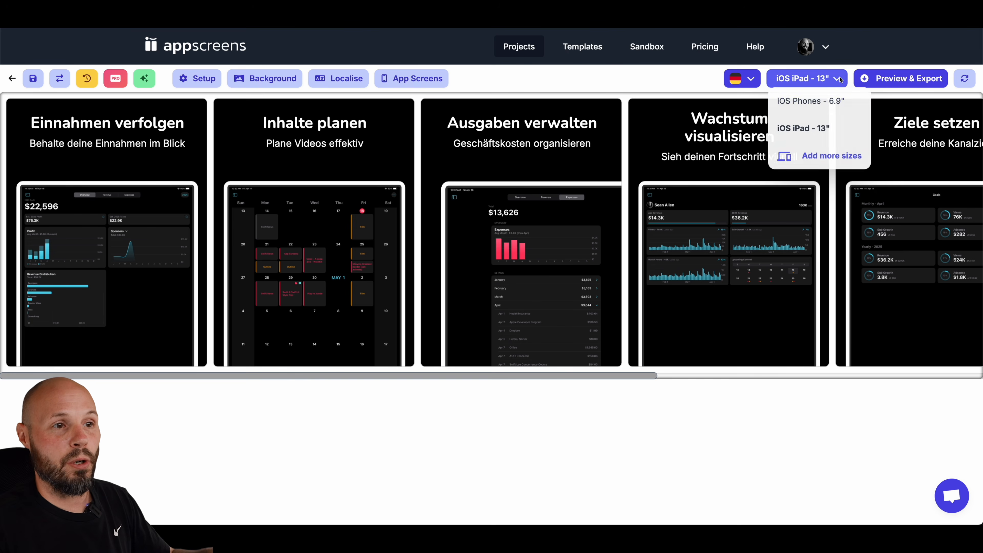
click(817, 100)
click(731, 80)
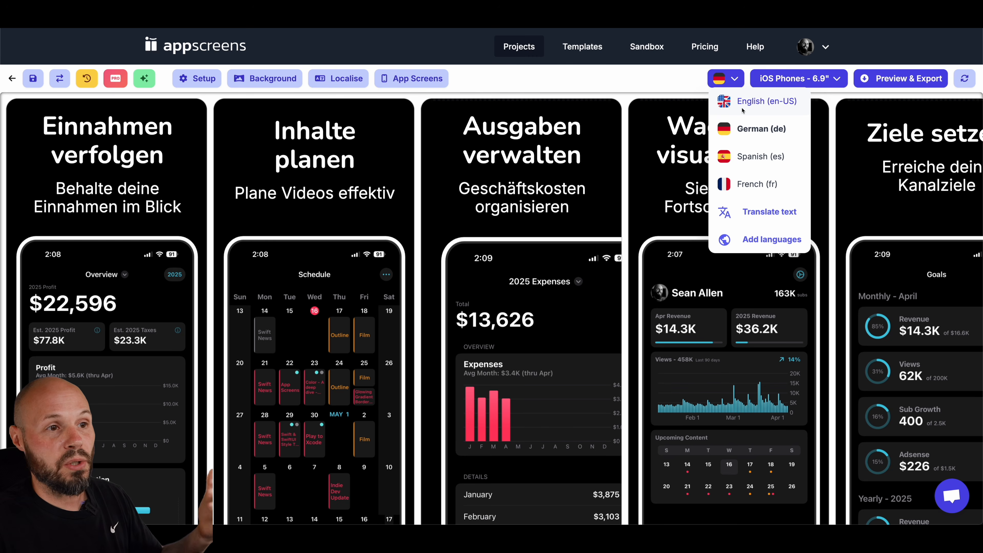
click(749, 104)
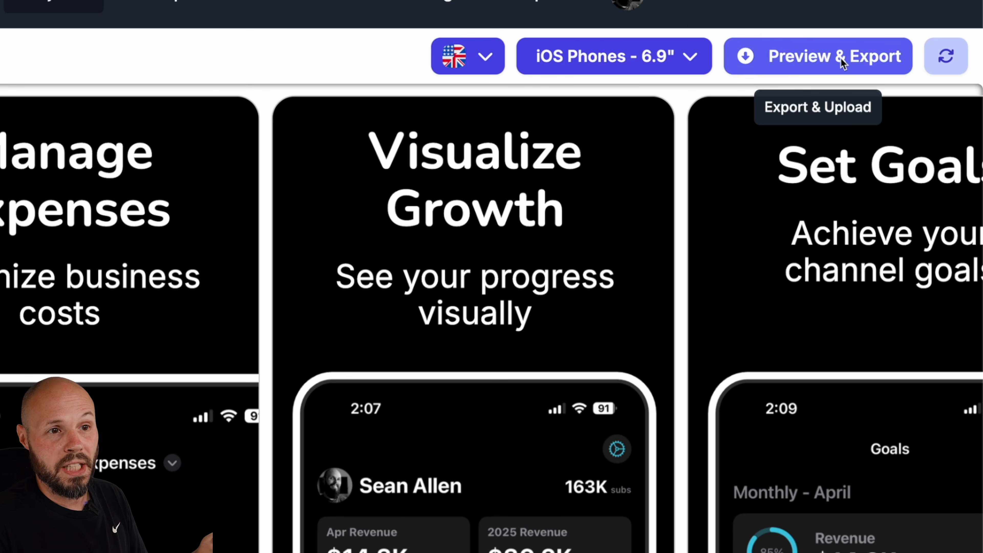
Check the rendered export previews for iPhone and iPad in English (en-US) and Spanish (es), and close the export dialog without exporting
click(838, 48)
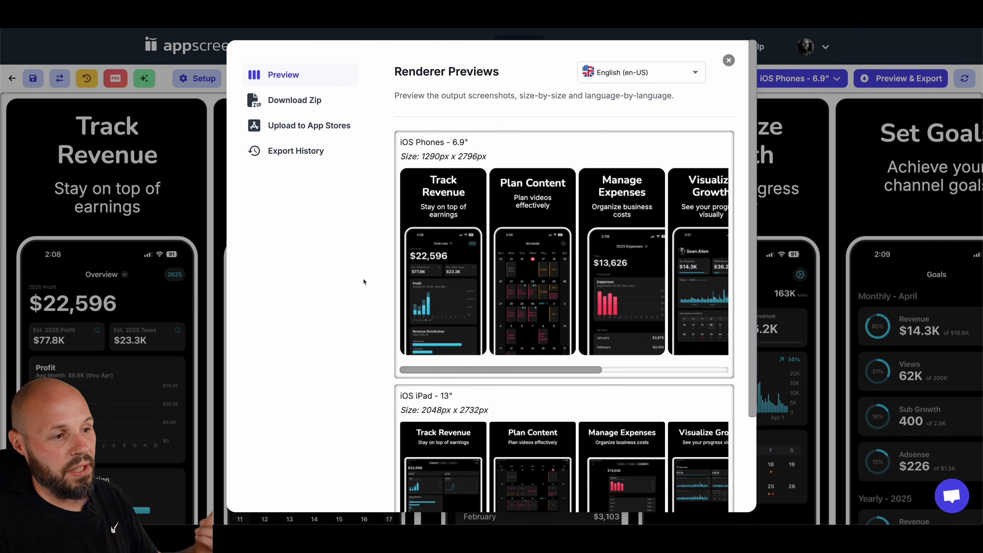
scroll(381, 283, down, 5)
scroll(457, 309, up, 5)
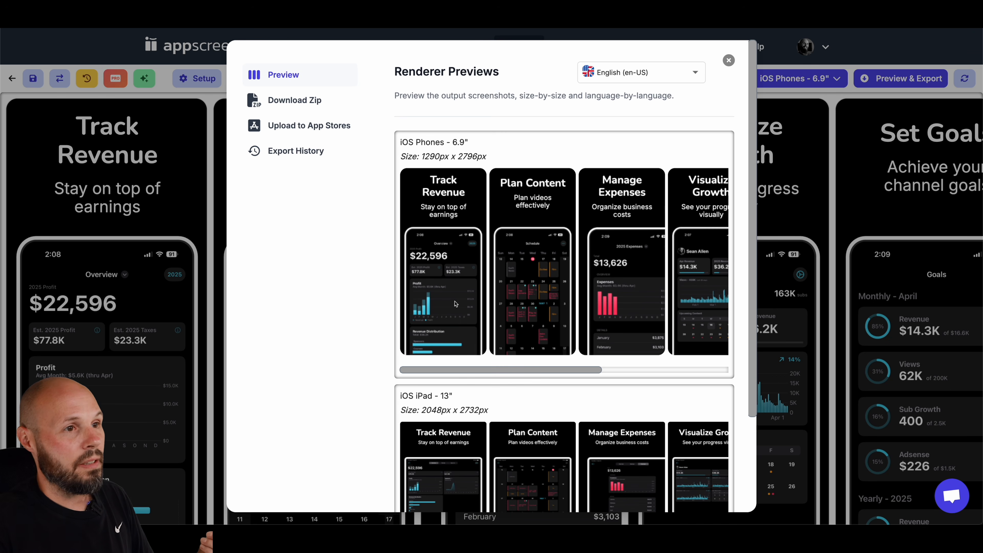
click(693, 74)
click(619, 112)
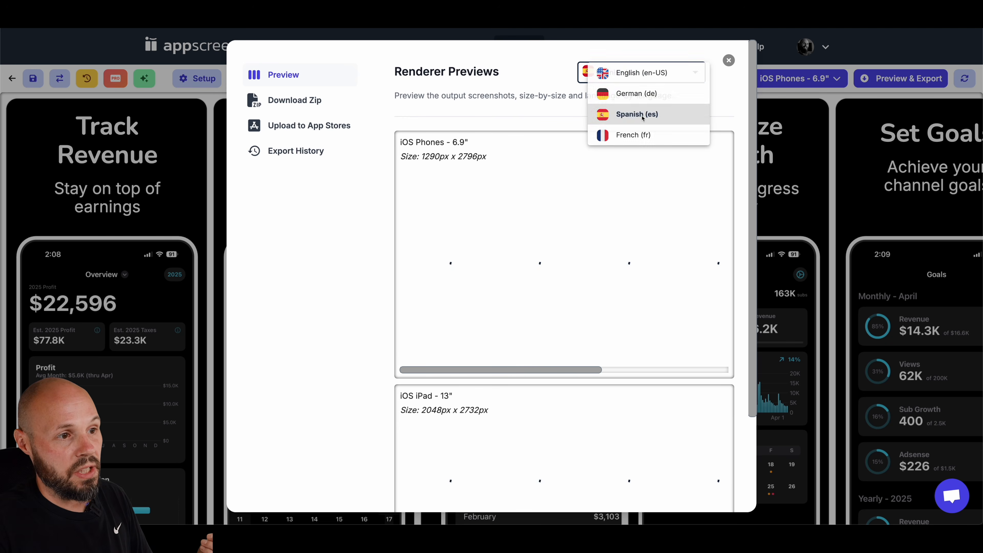
scroll(380, 282, down, 3)
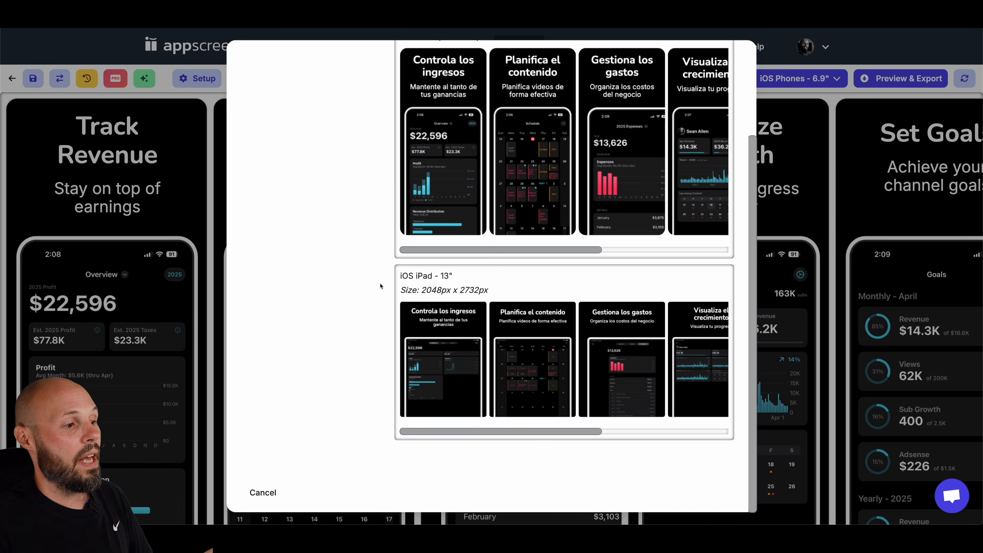
scroll(382, 286, up, 3)
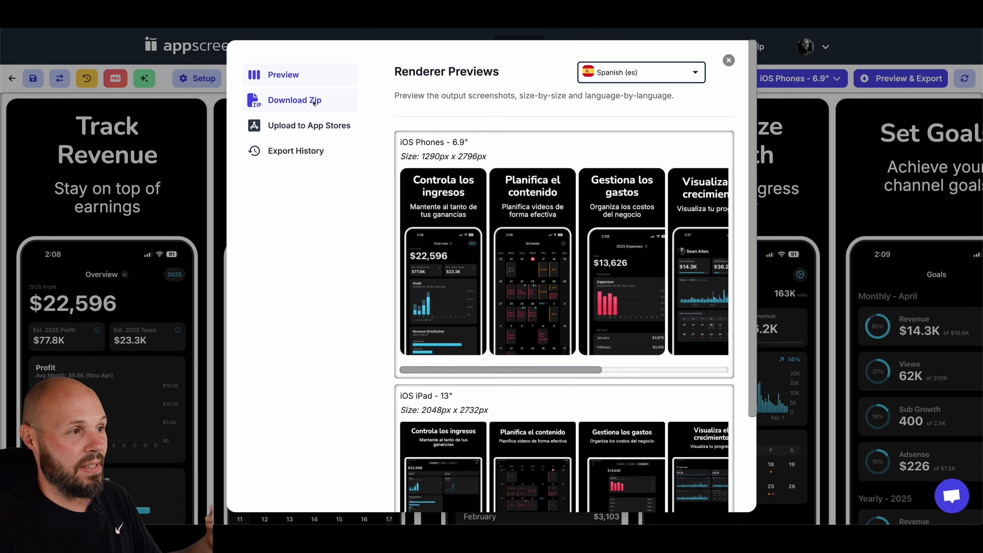
scroll(320, 113, down, 3)
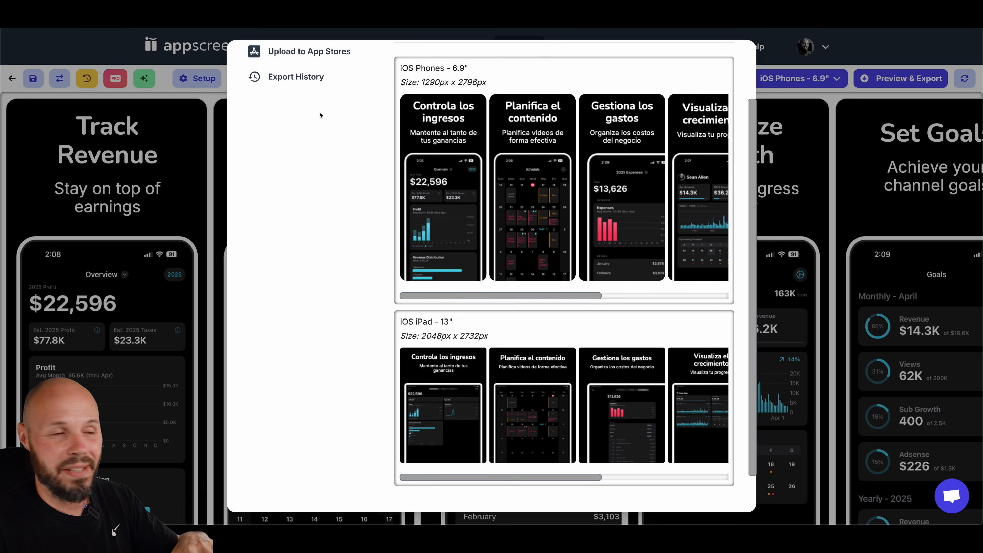
scroll(350, 161, up, 3)
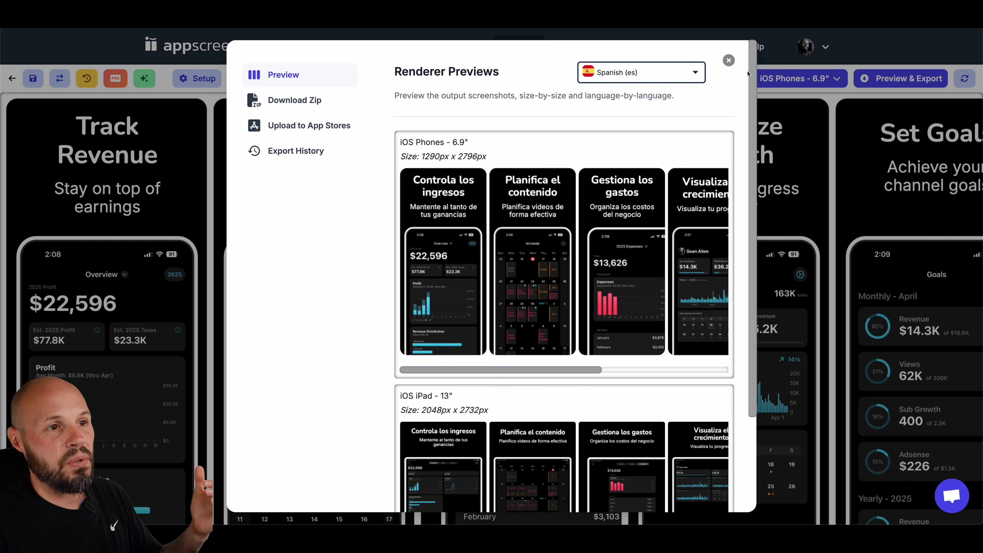
click(729, 60)
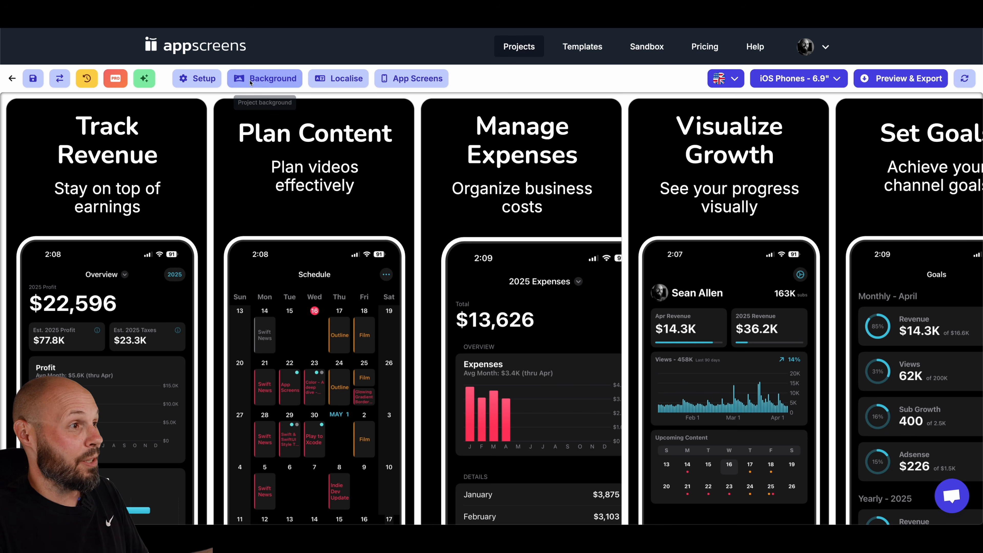
Browse the restyle templates and restyle the screenshots with the Colourful Dynamic Waves template
mouse_move(129, 208)
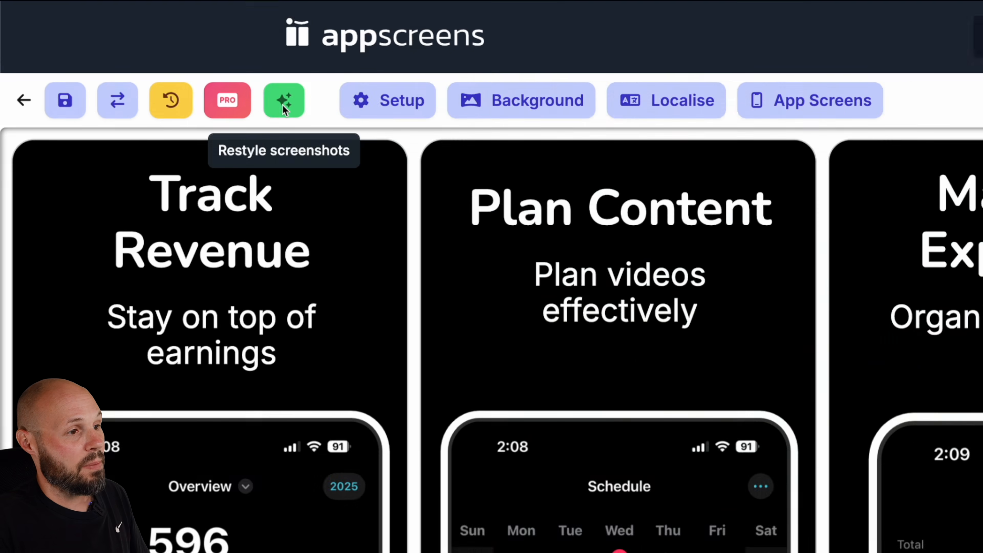
click(322, 116)
scroll(599, 305, down, 10)
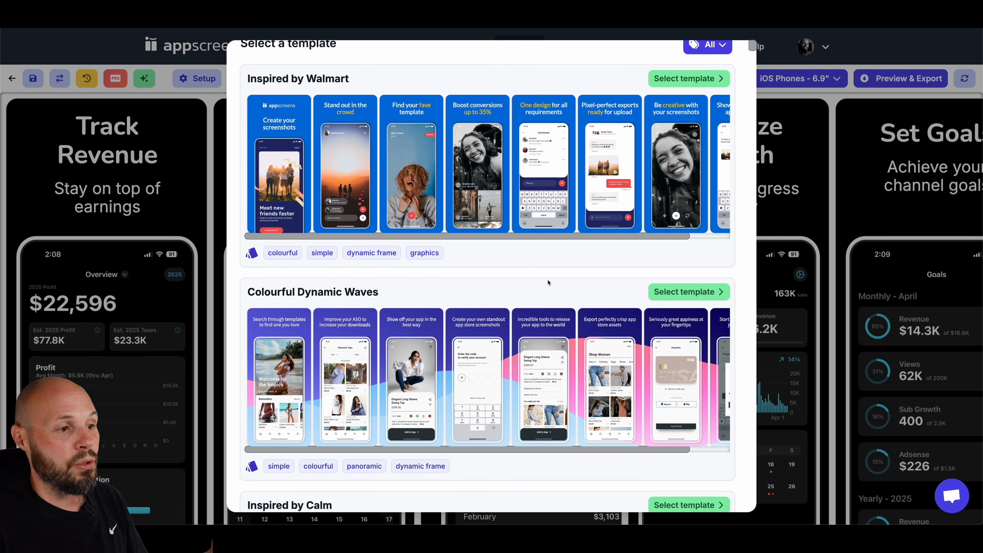
scroll(547, 282, down, 10)
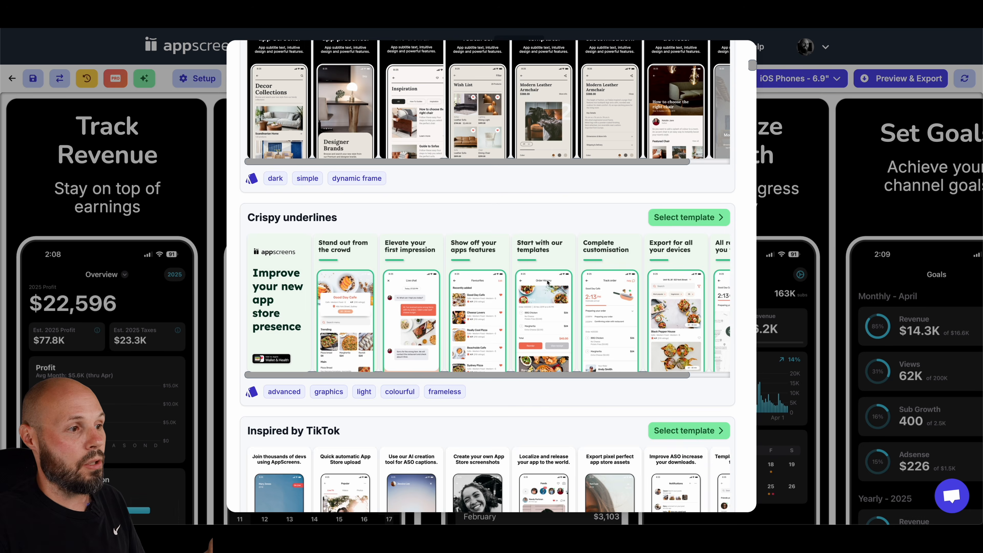
scroll(548, 281, up, 18)
scroll(548, 282, down, 2)
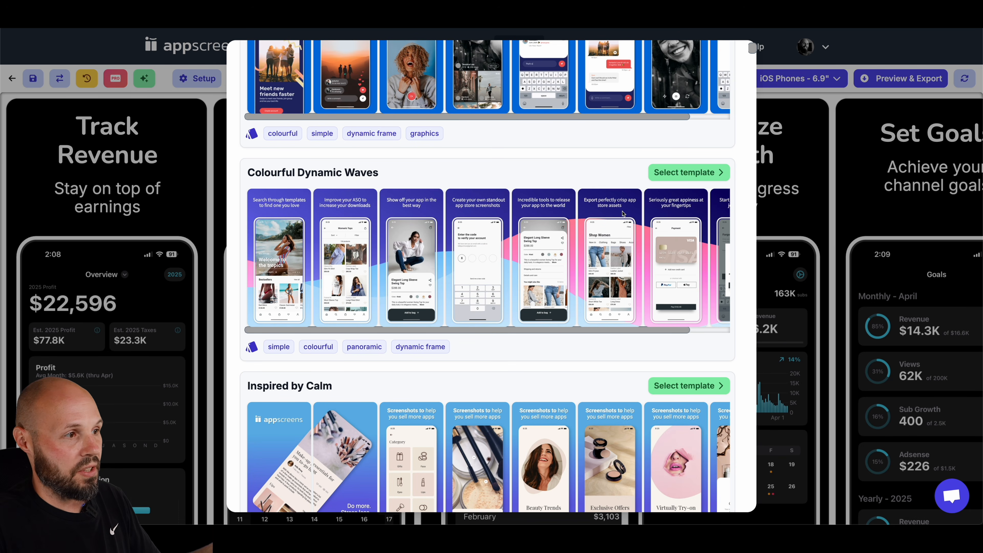
click(675, 173)
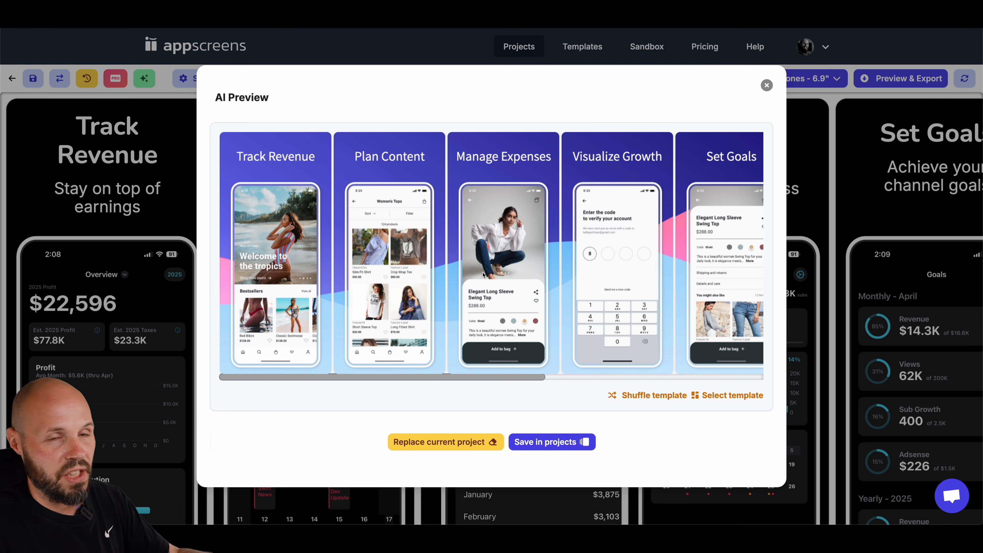
Save the restyled set as a new project named Creator View Version 2
click(552, 442)
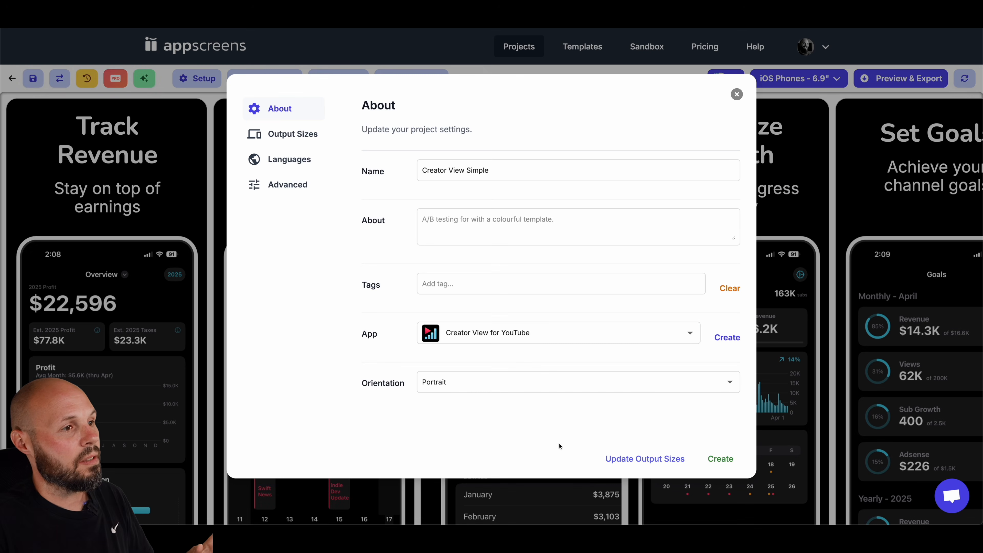
click(497, 170)
key(BackSpace)
key(BackSpace)
key(BackSpace)
key(BackSpace)
key(BackSpace)
text(Version 2)
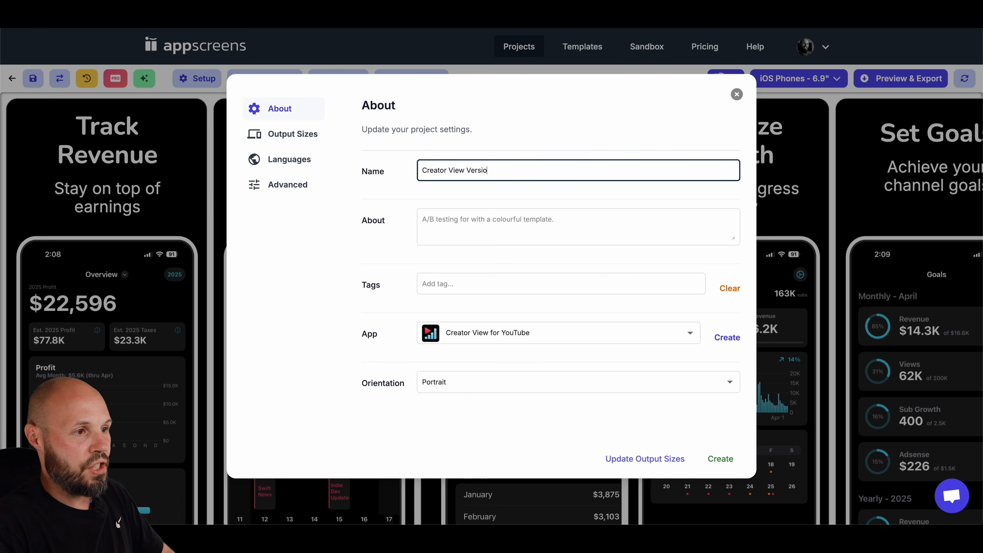
click(729, 465)
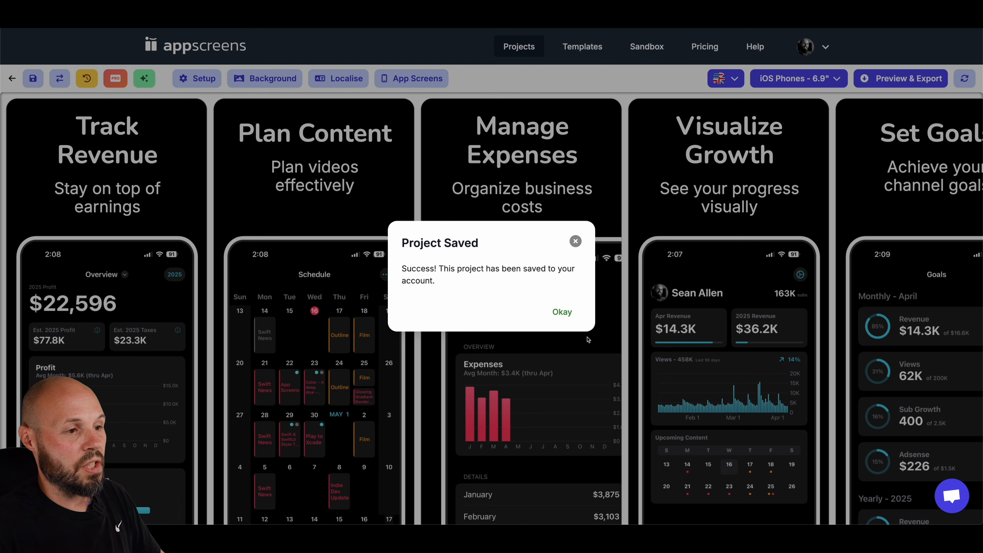
click(560, 313)
Open the Creator View Version 2 project for editing and preview its screenshots in Spanish (es)
click(516, 50)
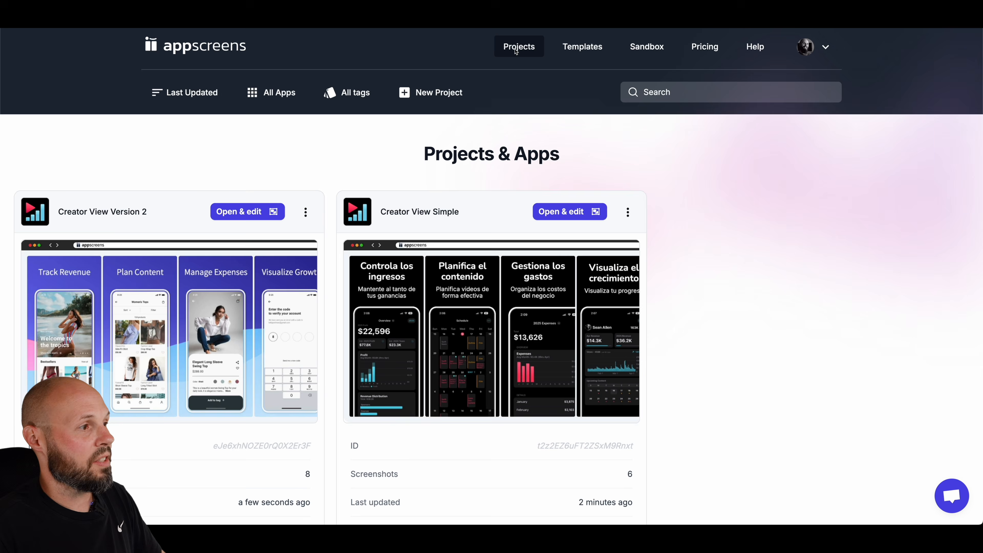
scroll(161, 221, down, 2)
click(243, 188)
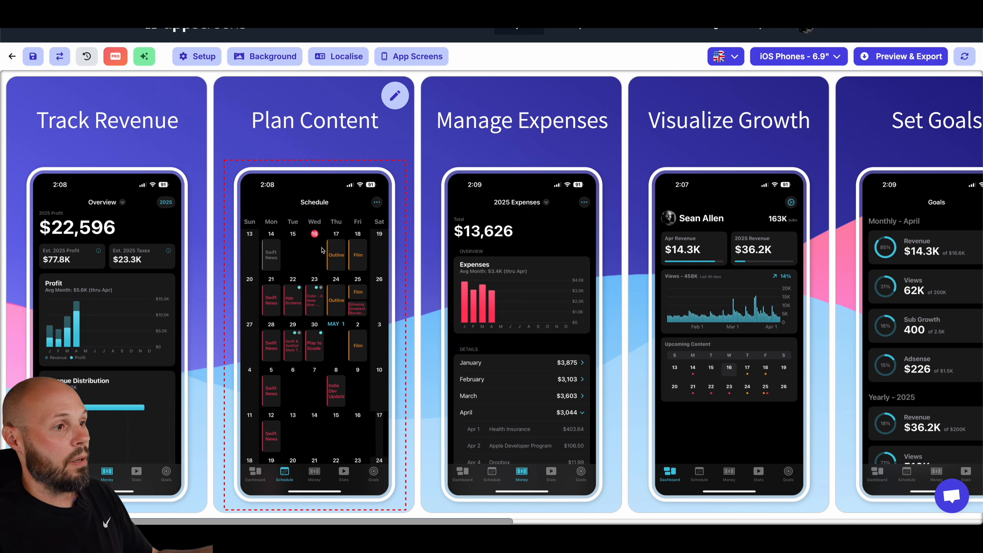
scroll(745, 85, right, 2)
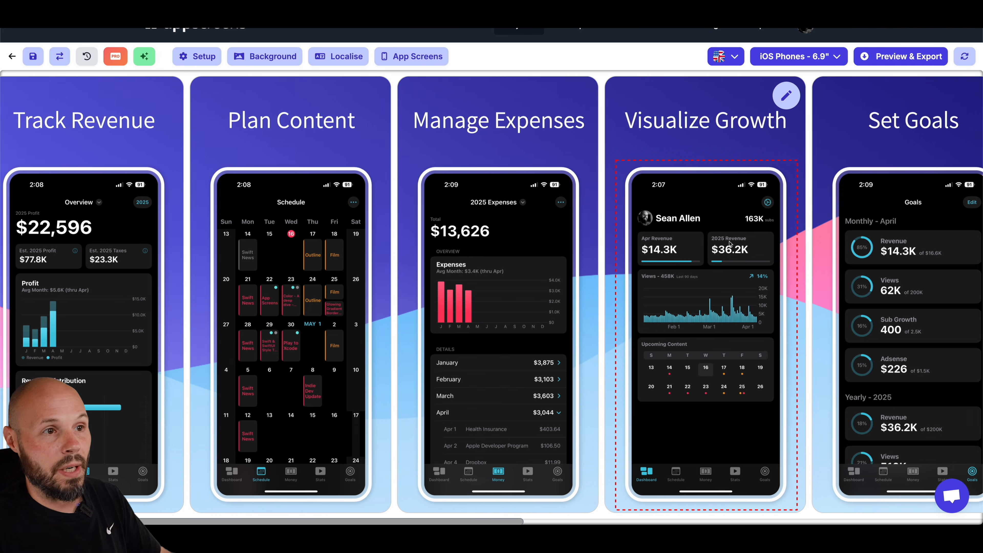
click(726, 56)
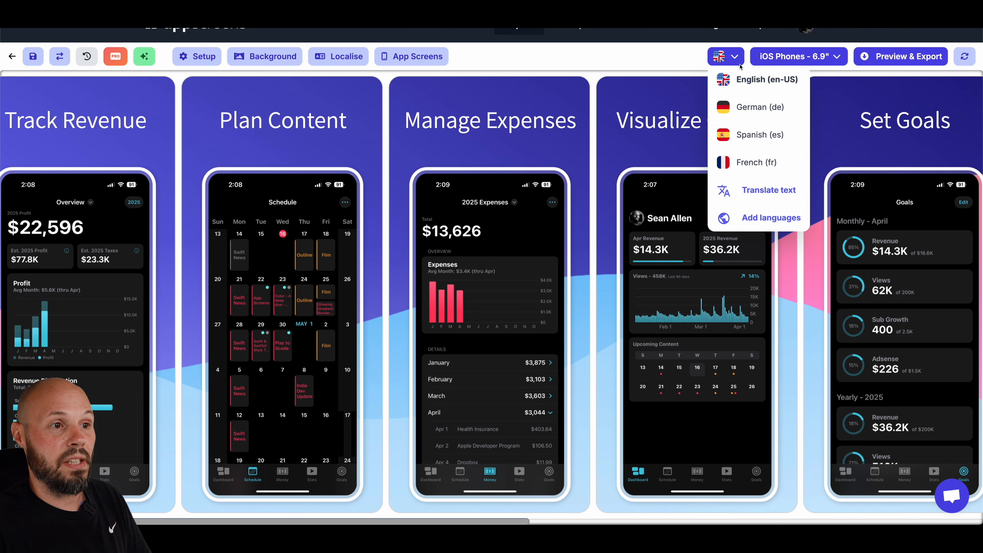
click(761, 136)
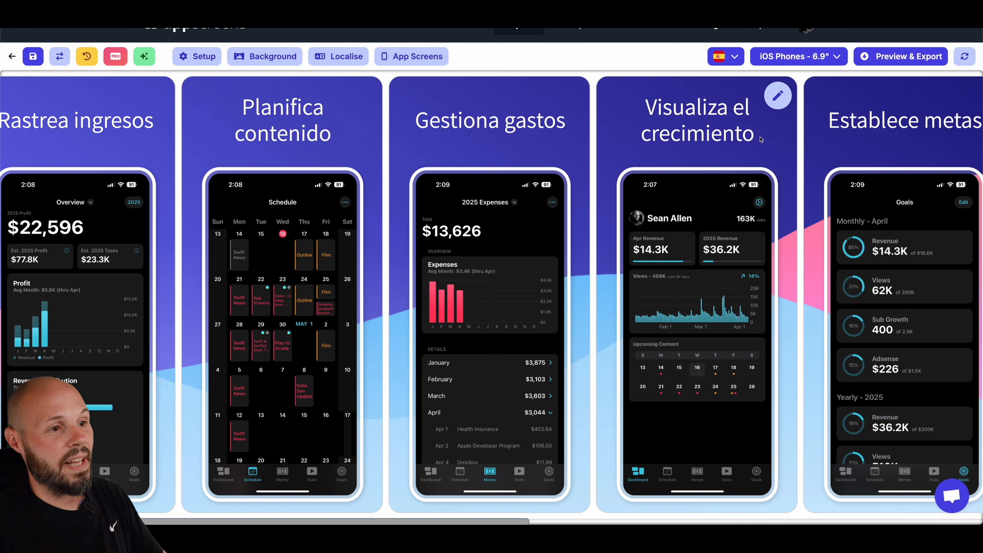
scroll(749, 146, left, 2)
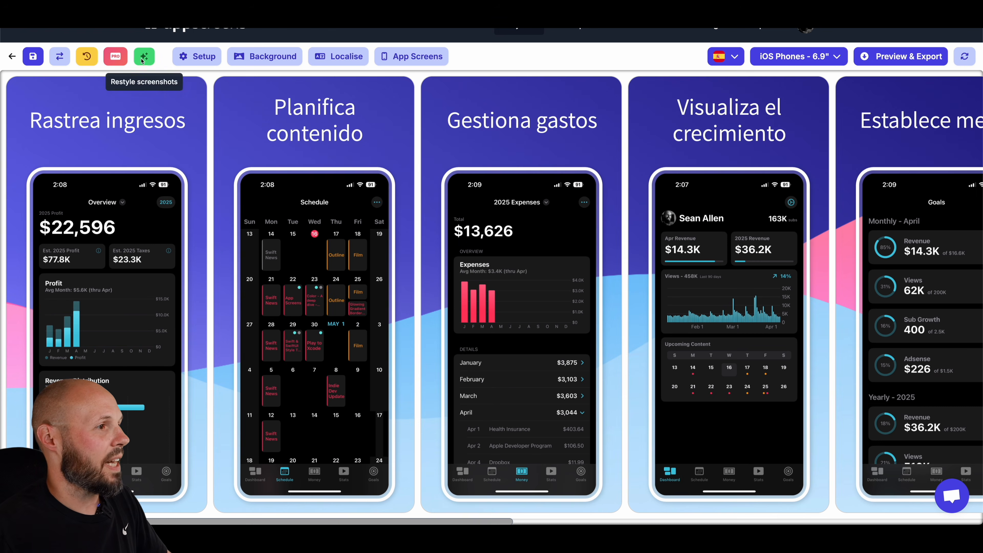
Browse further through the restyle templates and restyle the screenshots with the dark navy template of tilted phones, serif titles and icons
click(144, 56)
scroll(428, 314, down, 20)
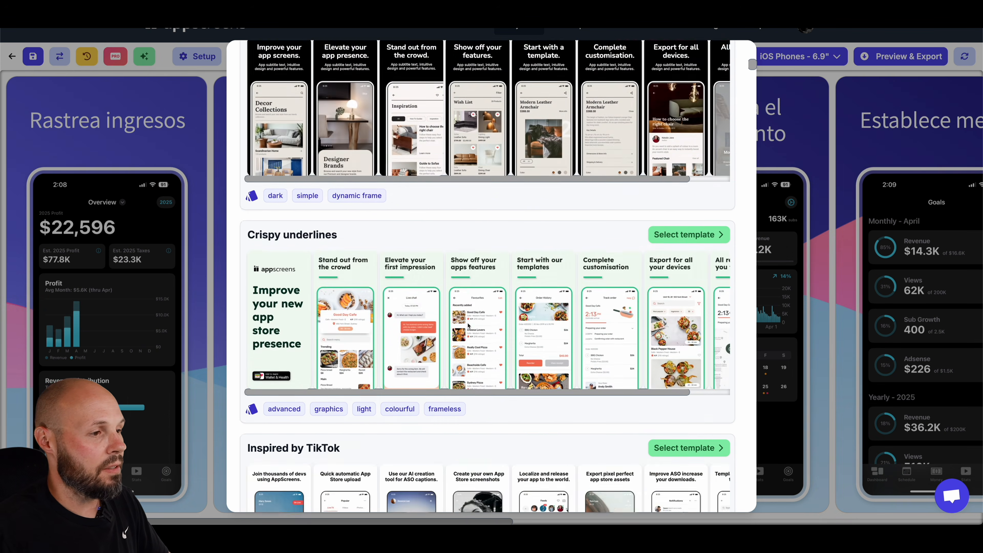
scroll(473, 324, down, 20)
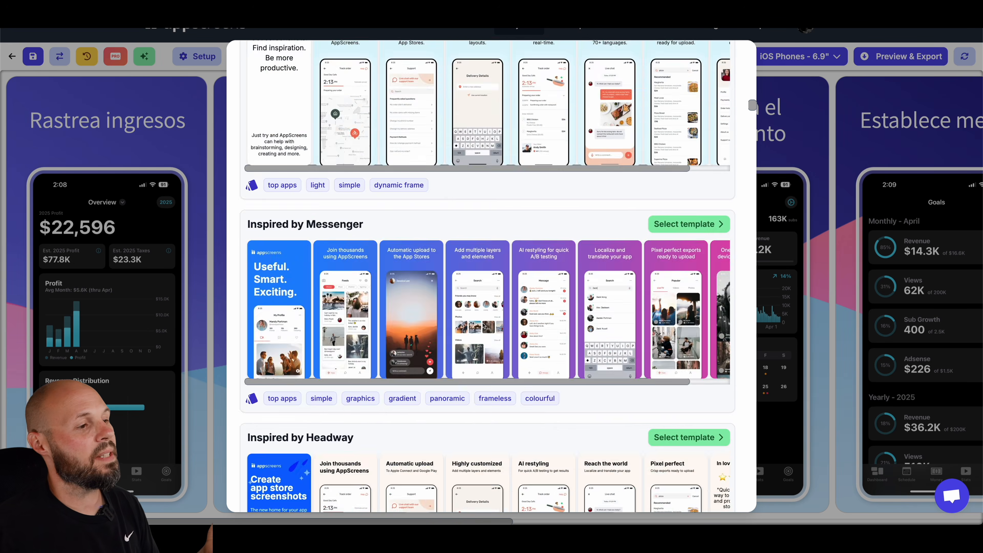
scroll(506, 330, down, 20)
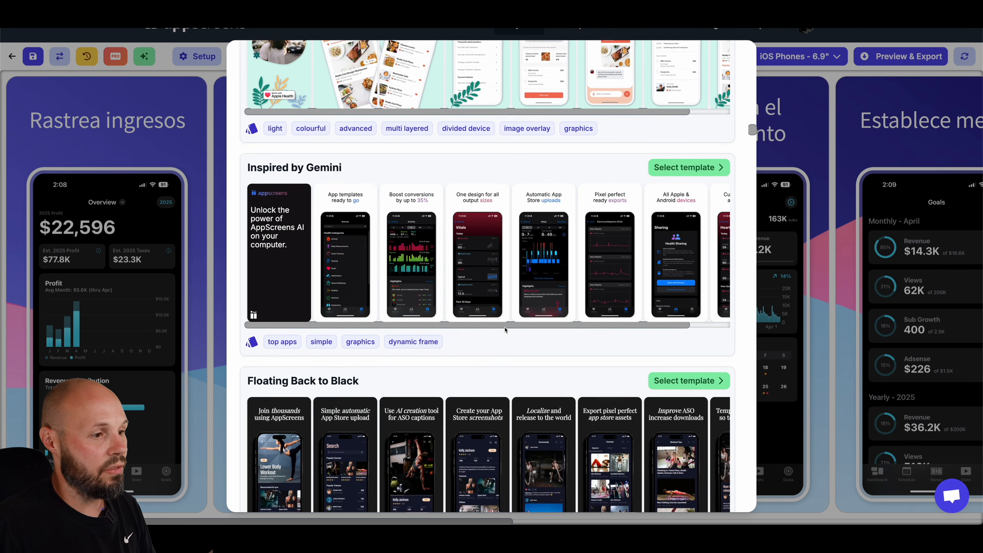
scroll(505, 330, down, 20)
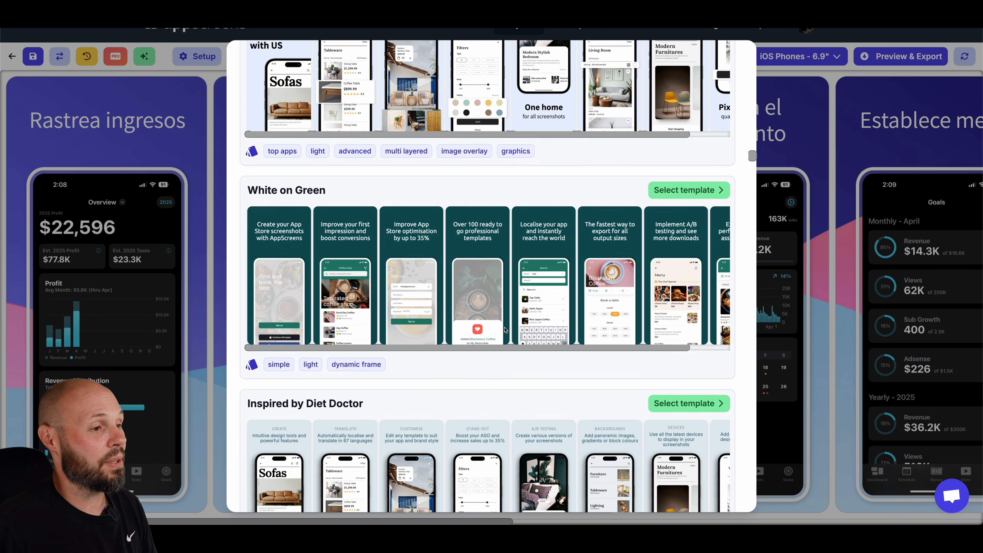
scroll(505, 330, down, 20)
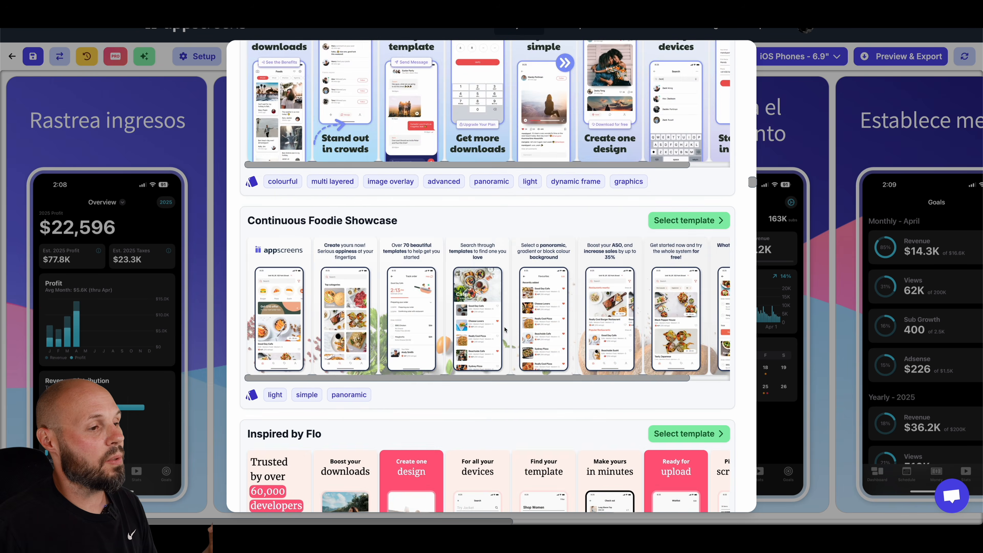
scroll(508, 330, down, 20)
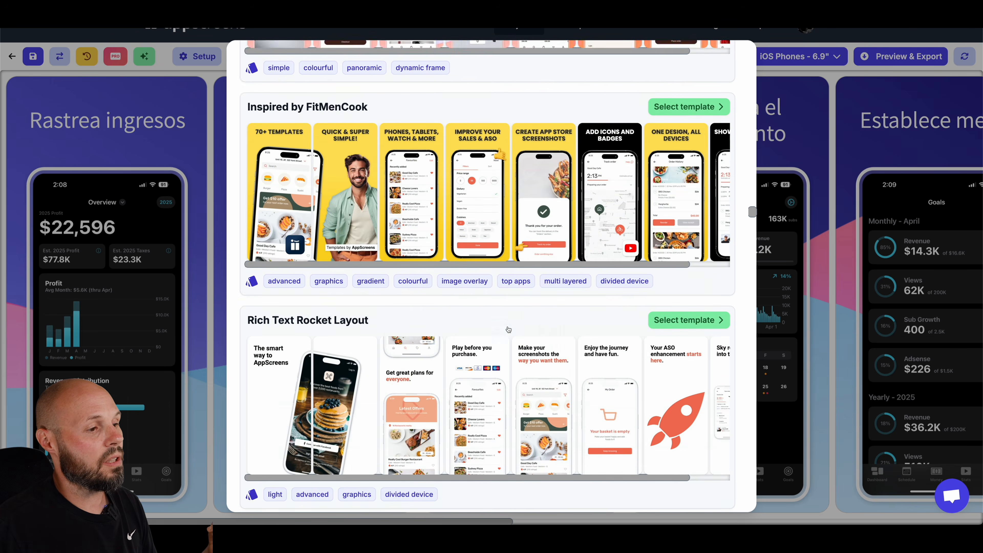
scroll(509, 329, down, 10)
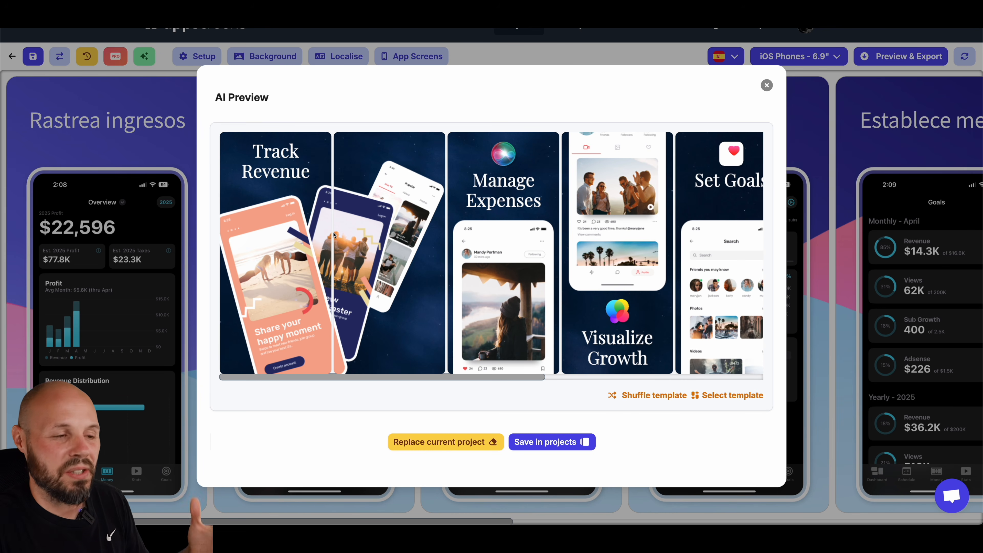
Save the restyled set as a new project named Creator View Version 3 for the Creator View for YouTube app
click(546, 442)
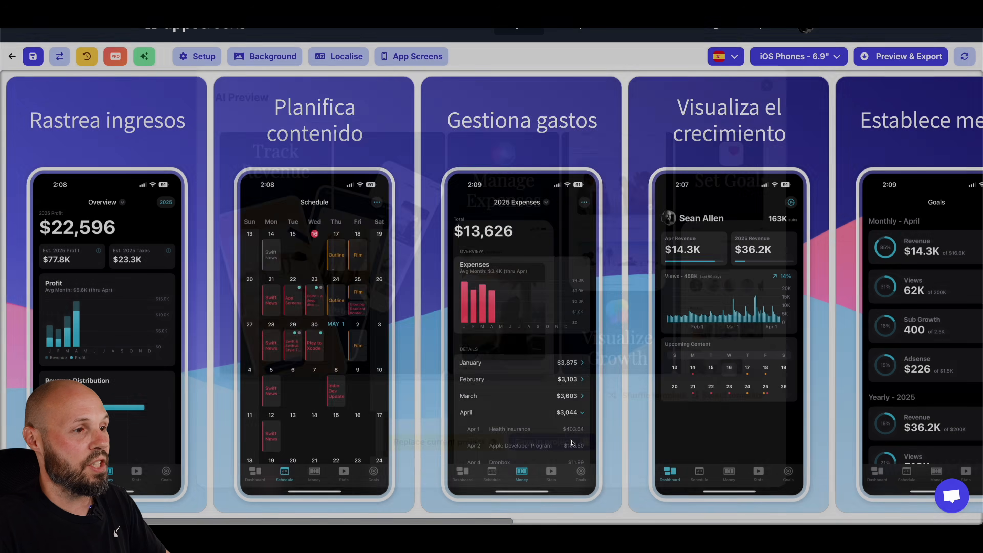
click(509, 172)
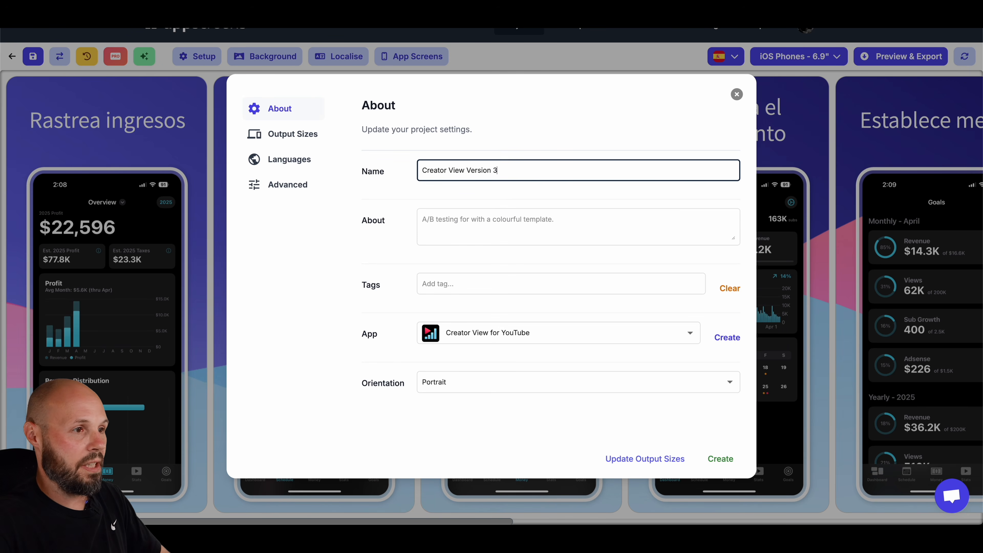
click(721, 459)
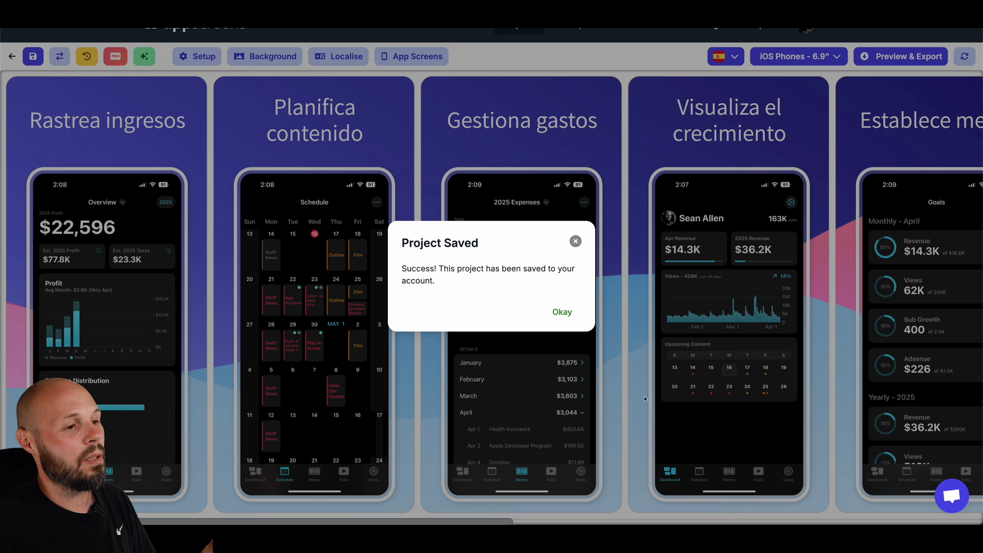
click(562, 310)
Open the Creator View Version 3 project for editing and look through all of its restyled screenshots
scroll(553, 99, up, 1)
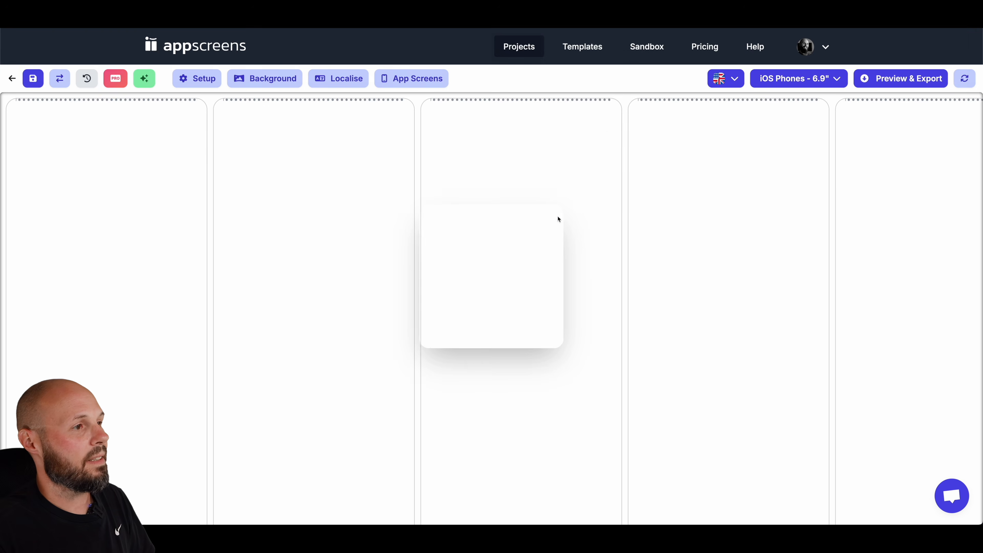
click(559, 213)
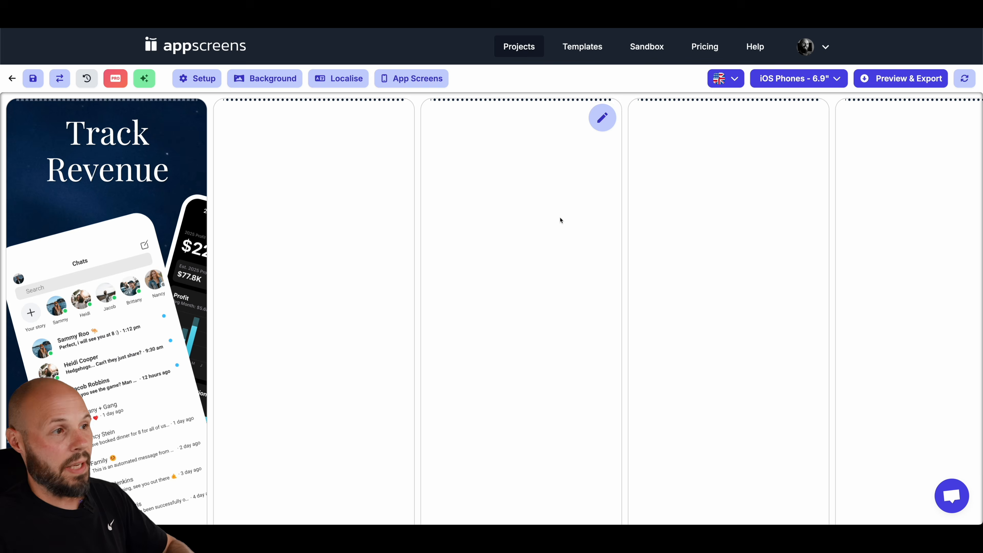
scroll(520, 228, down, 1)
scroll(520, 228, down, 1)
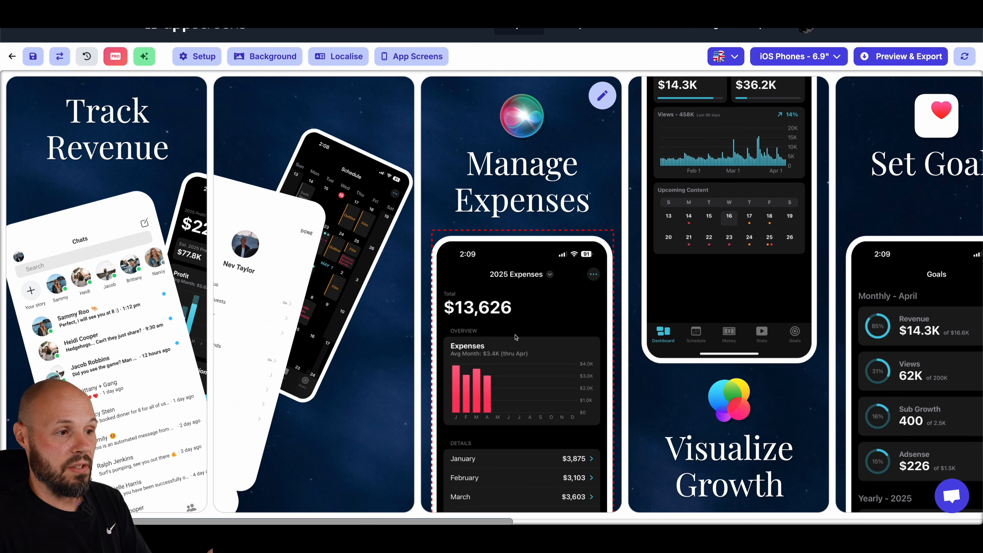
scroll(526, 333, right, 3)
scroll(640, 278, right, 12)
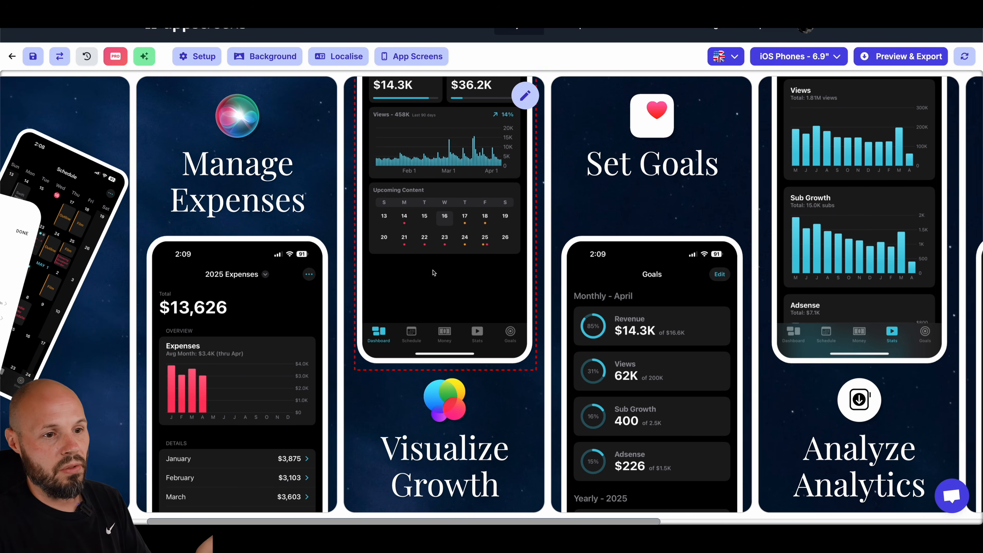
scroll(598, 319, right, 7)
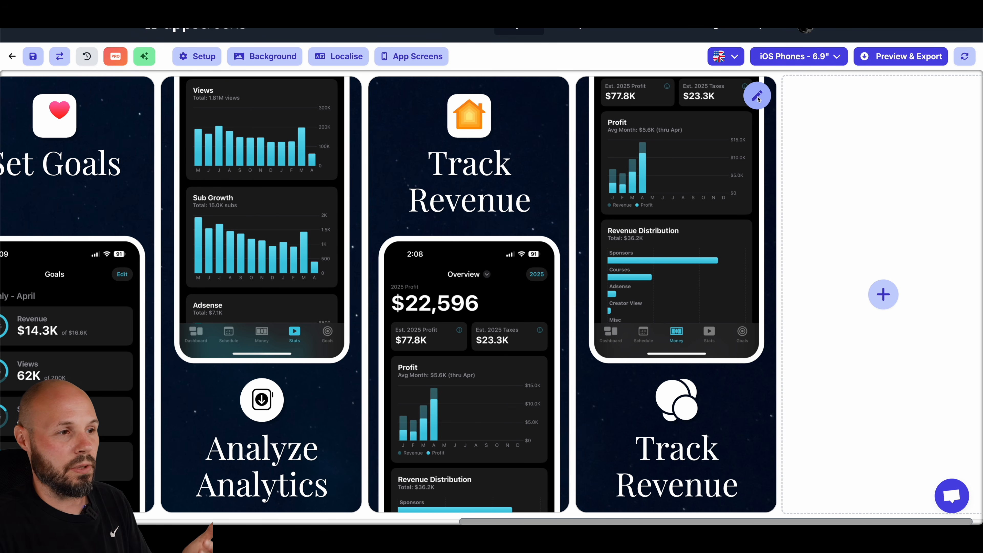
Delete the last screen, the duplicate Track Revenue one with the caption below the phone, and return to the first screens
click(757, 95)
scroll(867, 244, right, 5)
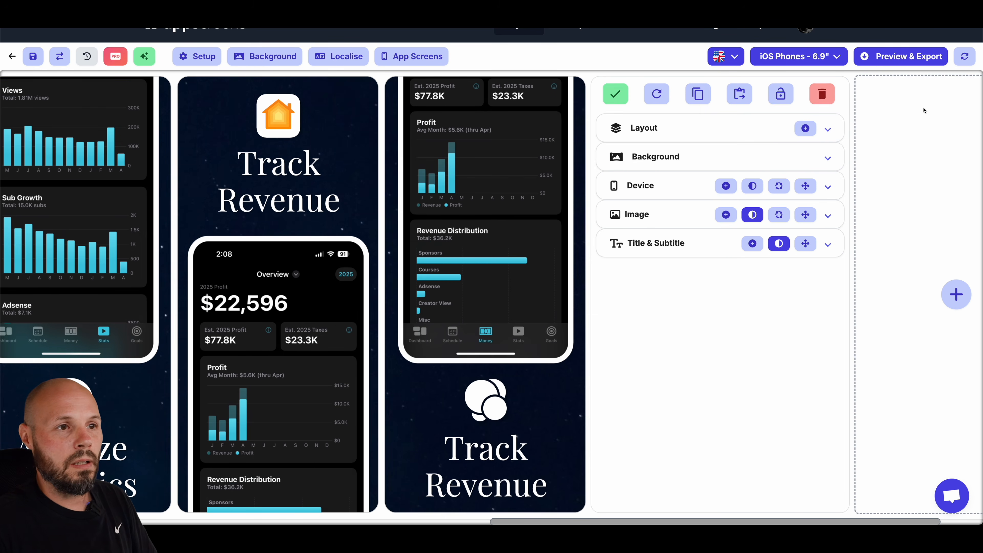
click(822, 93)
click(562, 312)
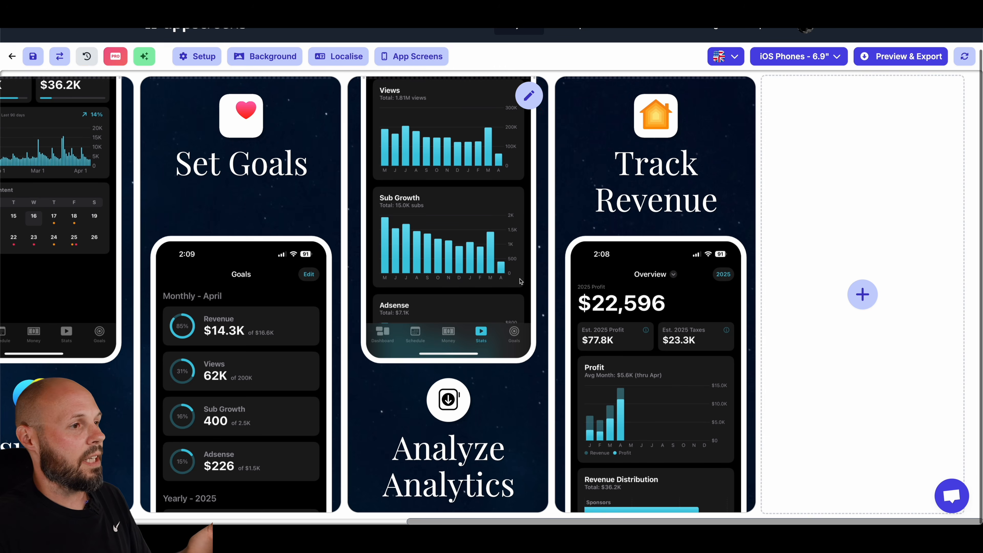
scroll(674, 352, left, 15)
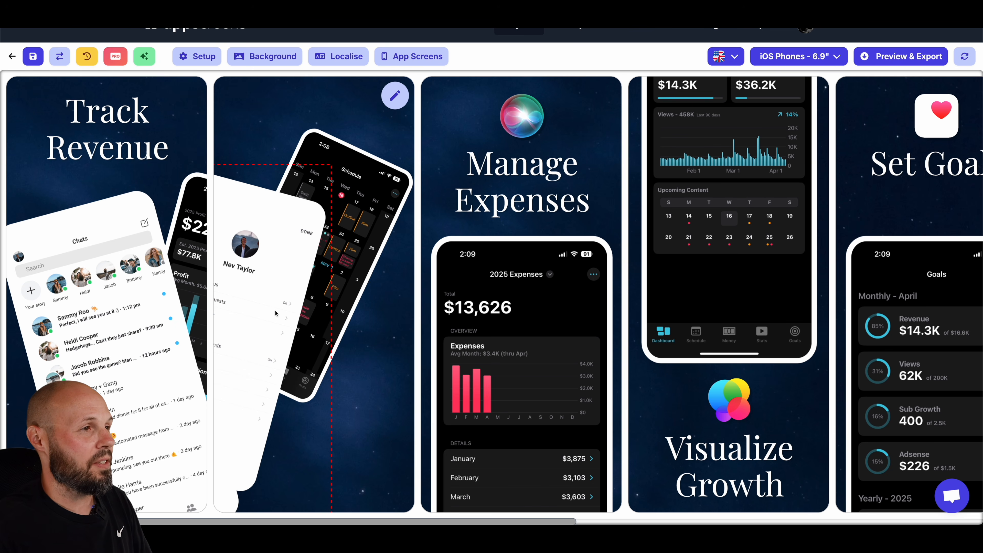
Read the folder import guide for device screenshots, including its file order, language and aspect ratio rules and the naming examples
click(407, 63)
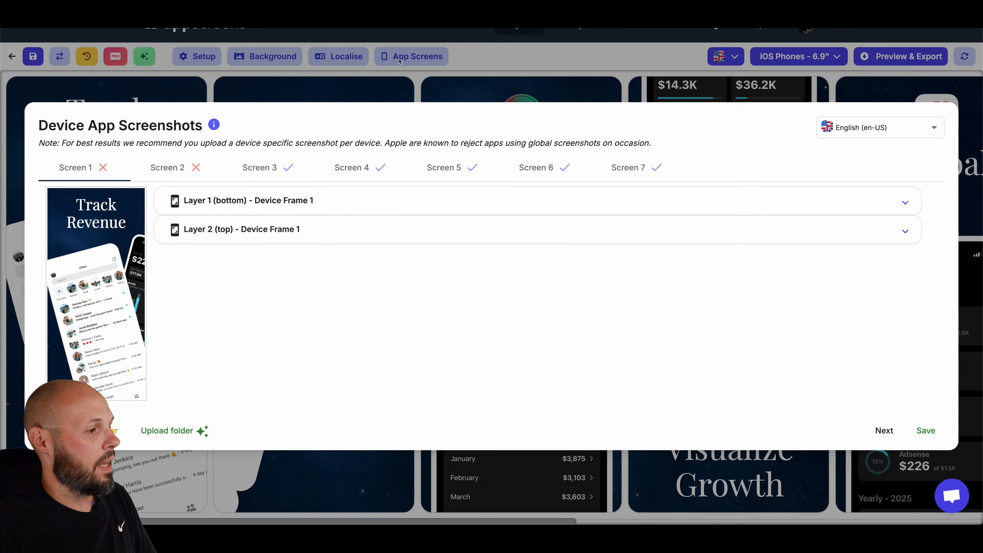
click(189, 434)
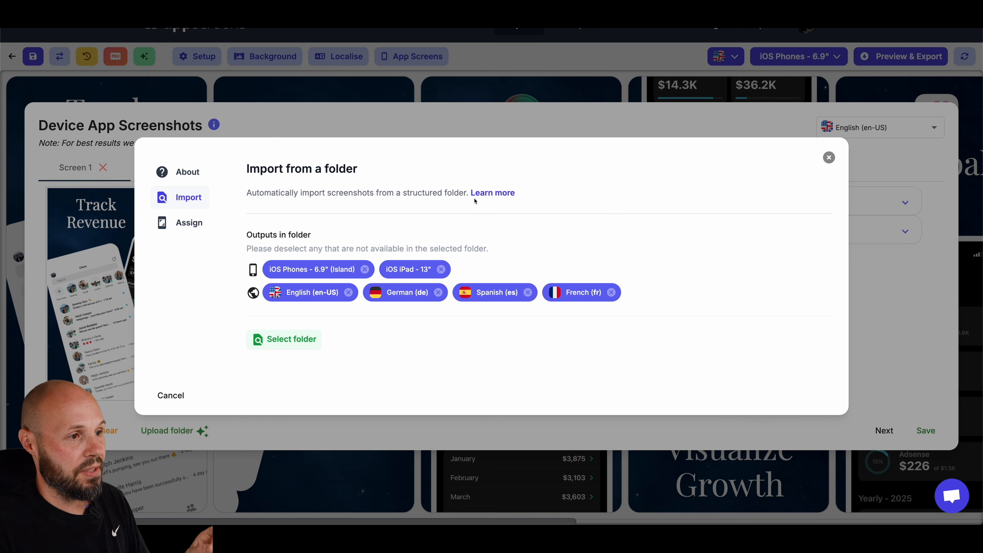
click(498, 194)
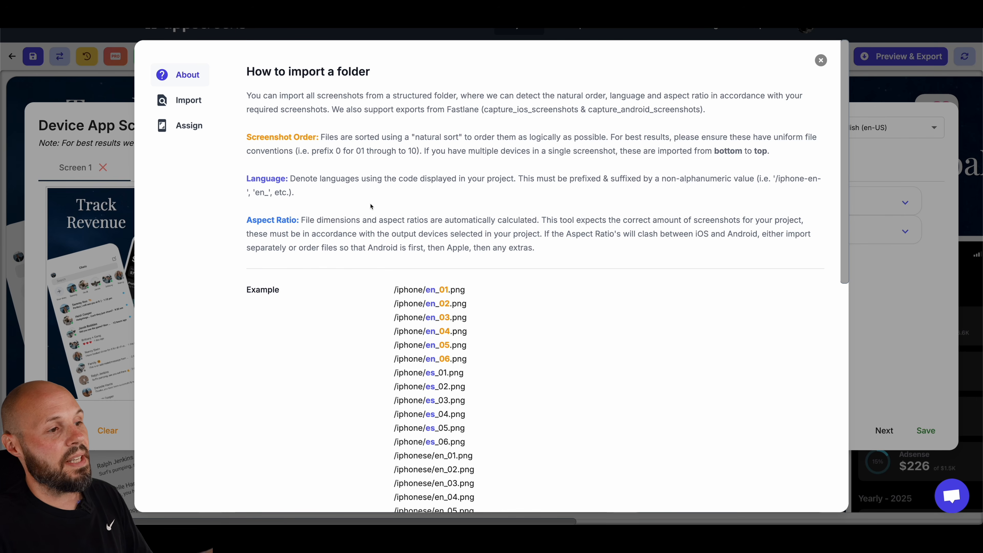
scroll(385, 213, down, 4)
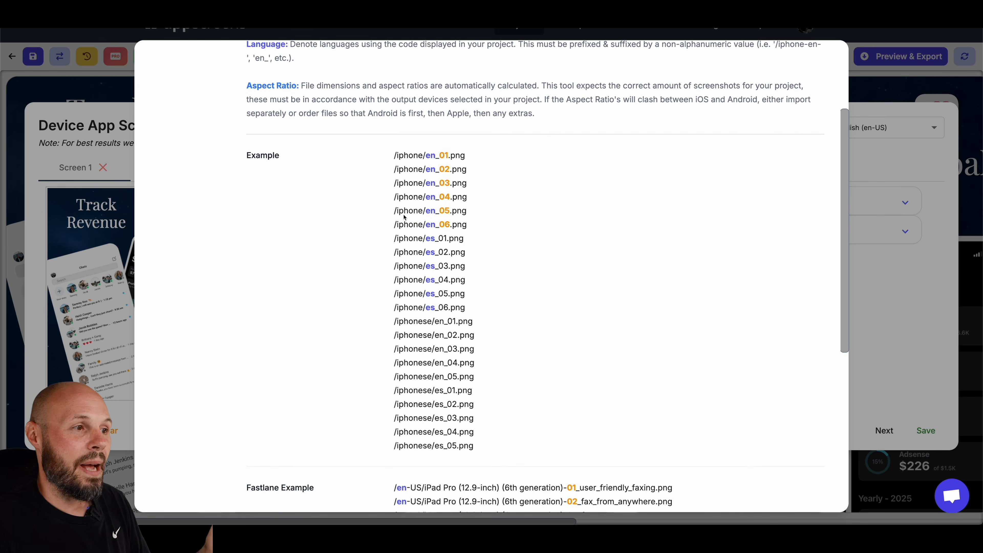
scroll(429, 197, down, 1)
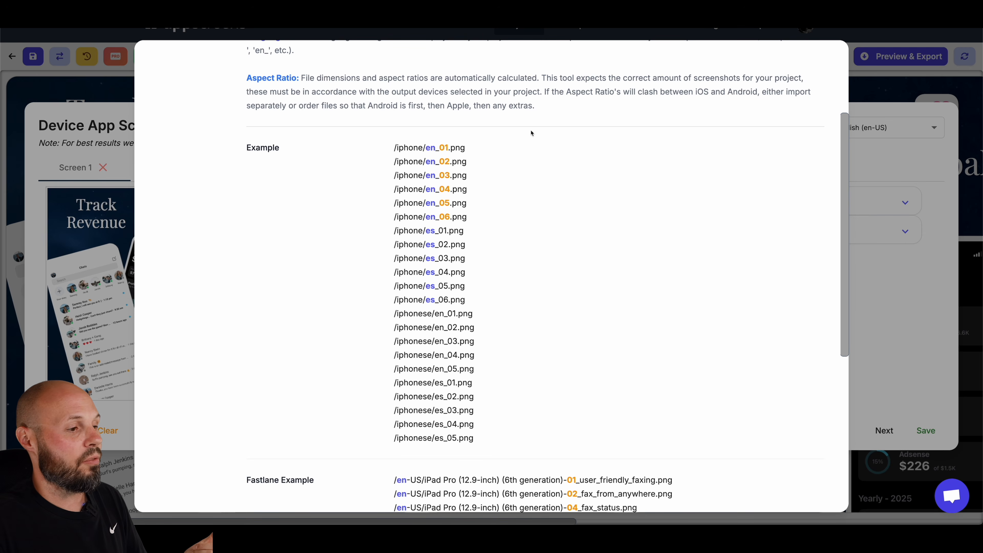
scroll(387, 291, up, 4)
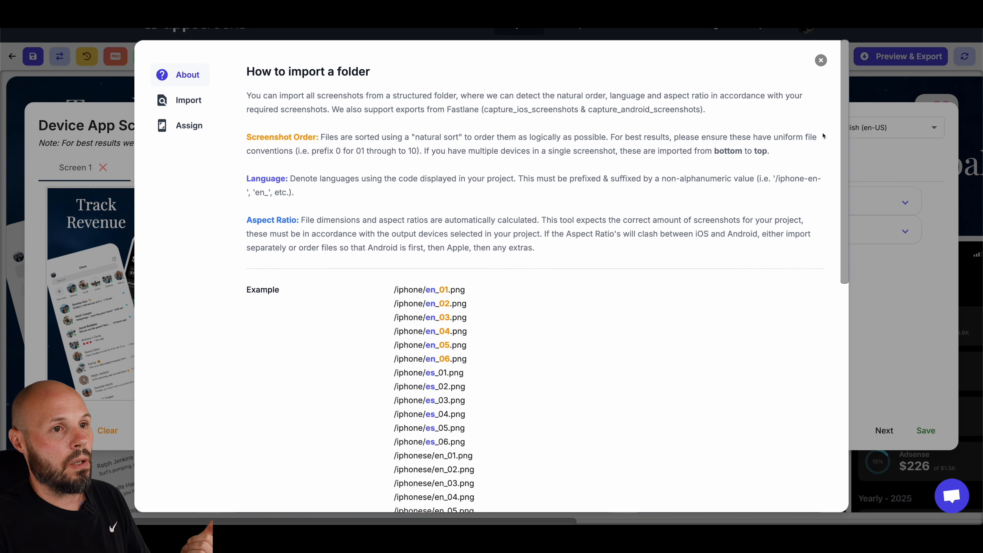
click(820, 61)
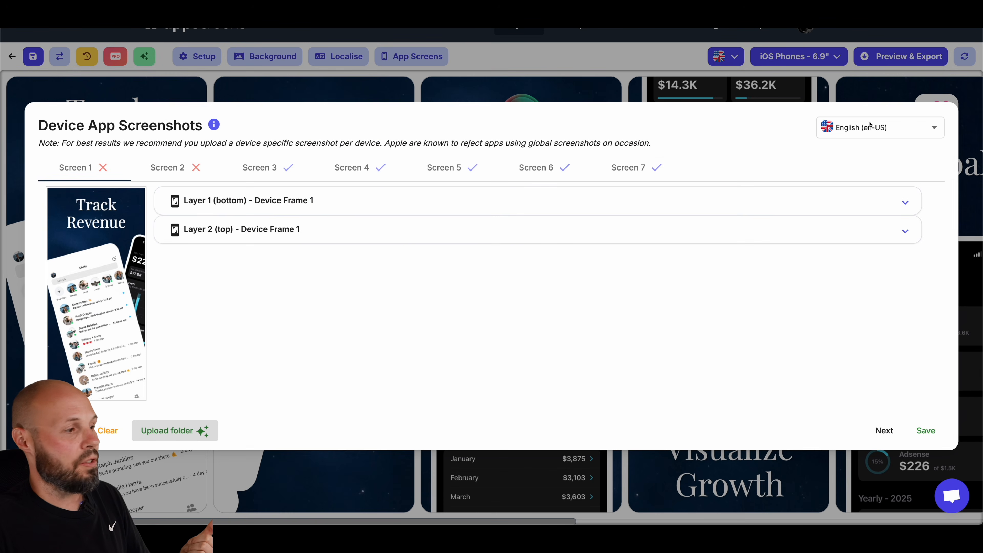
click(60, 430)
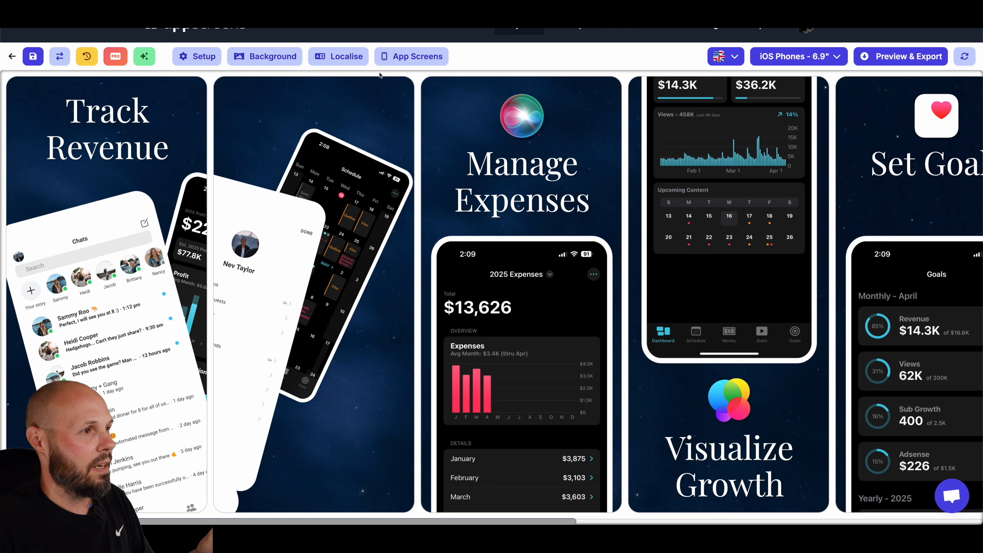
Open the folder import for the device screenshots and examine the file names inside the iphone subfolder of app-screenshots
click(394, 58)
click(179, 433)
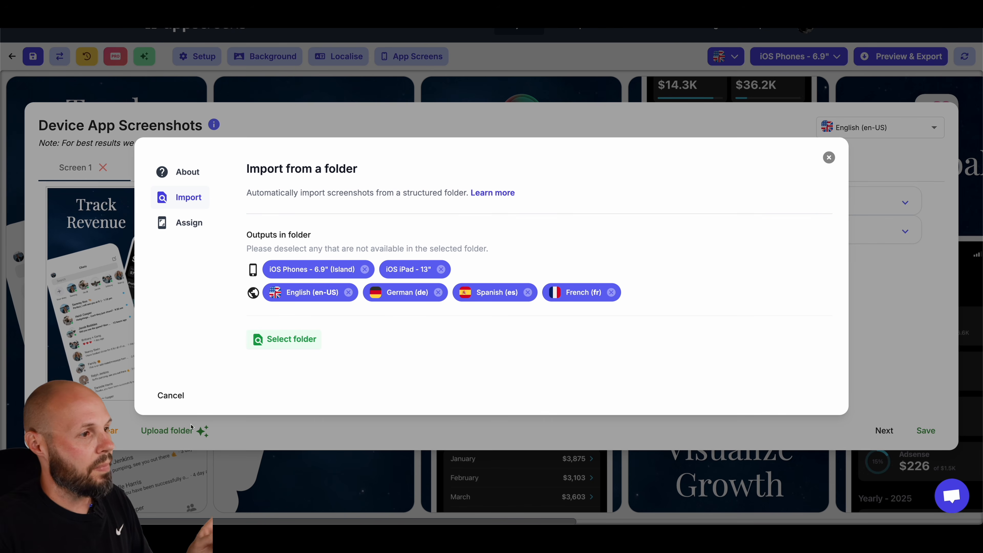
click(283, 339)
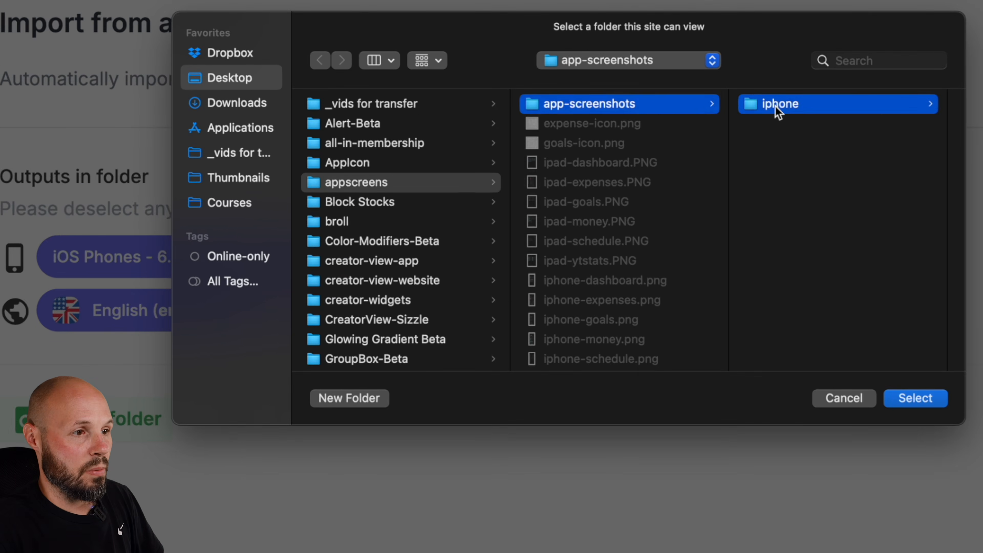
click(779, 111)
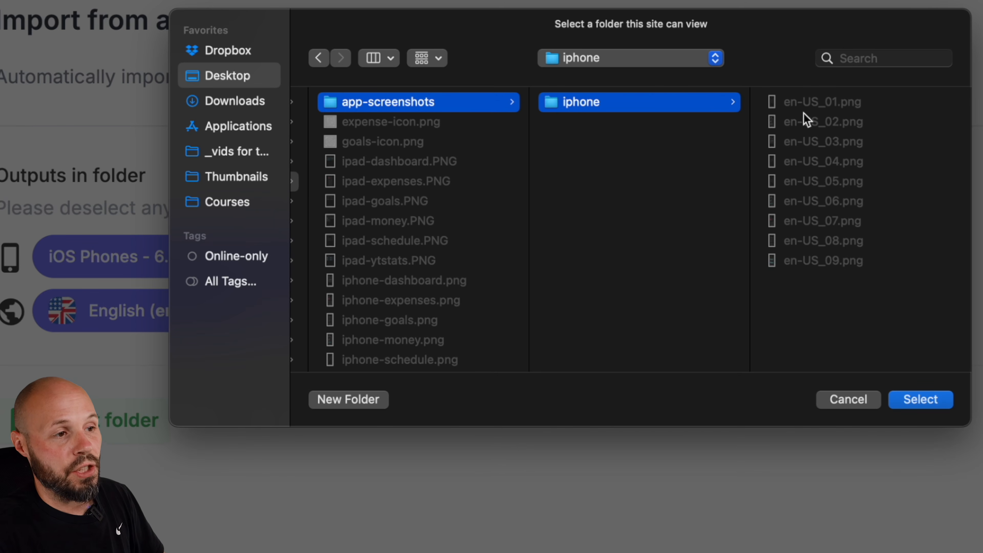
click(860, 402)
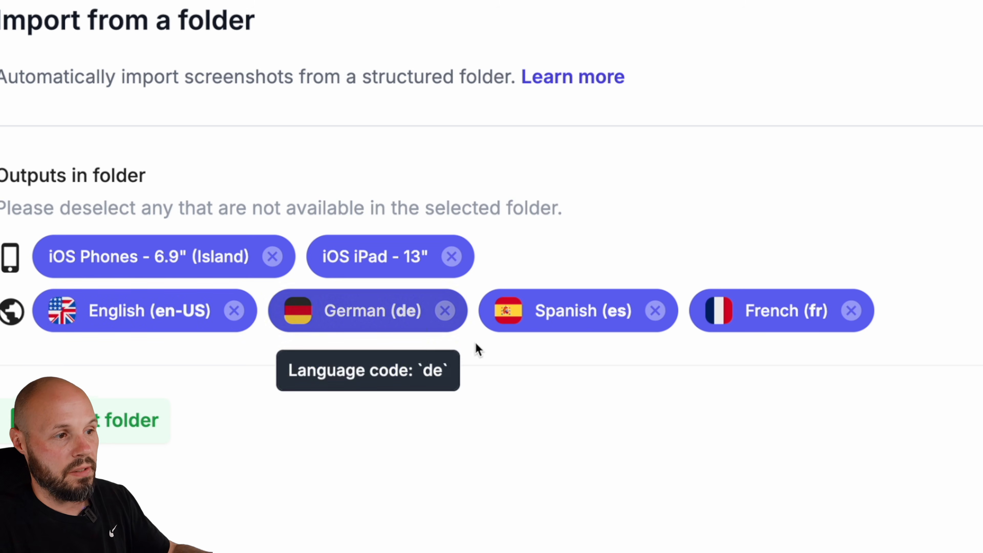
Choose the parent app-screenshots folder as the source for the screenshot import
click(120, 424)
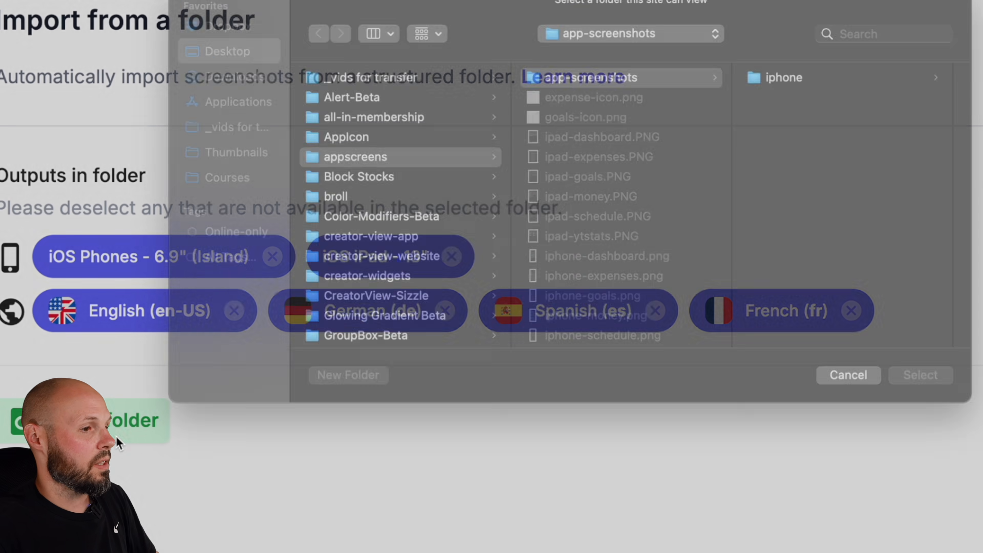
click(793, 103)
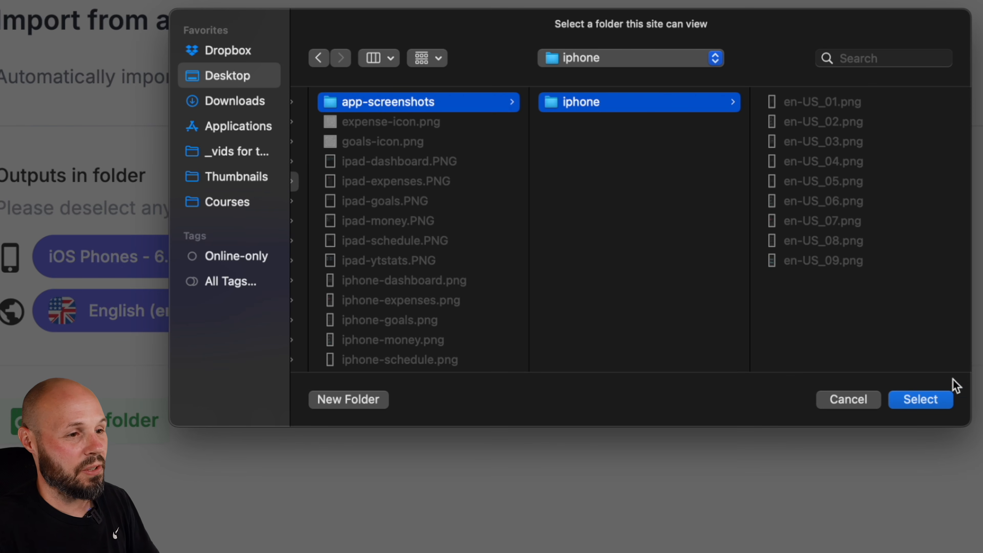
click(391, 102)
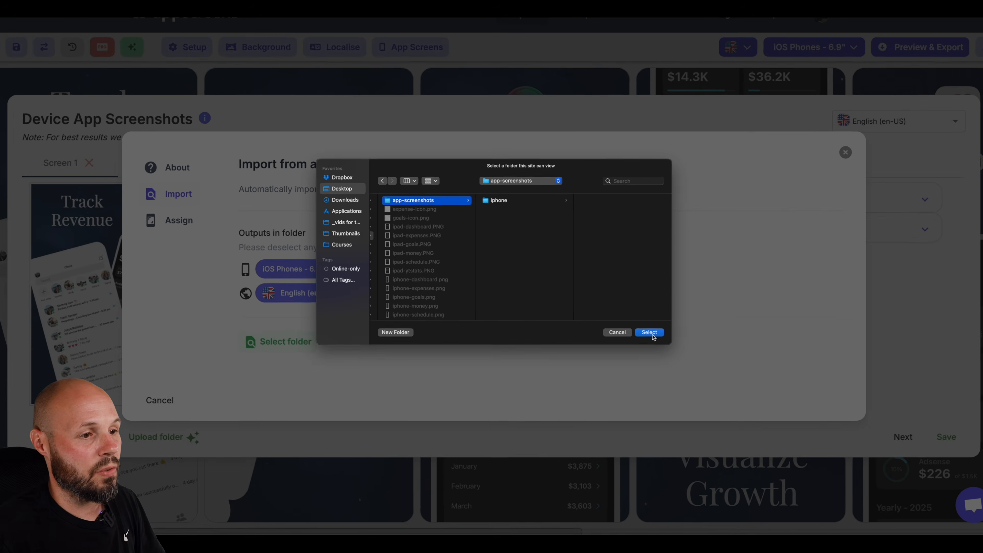
click(650, 334)
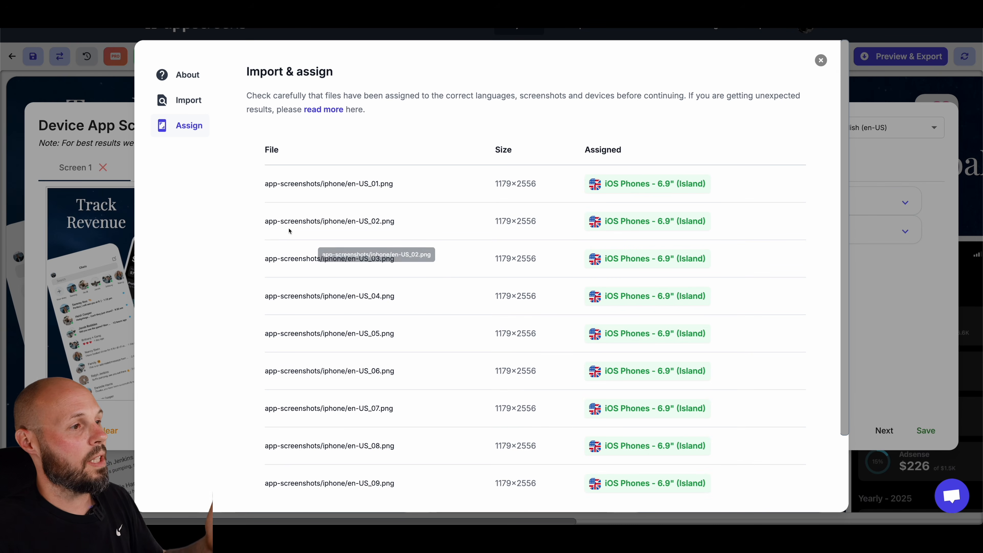
Import the assigned en-US iPhone files over the already uploaded screenshots and save the project
scroll(321, 208, down, 3)
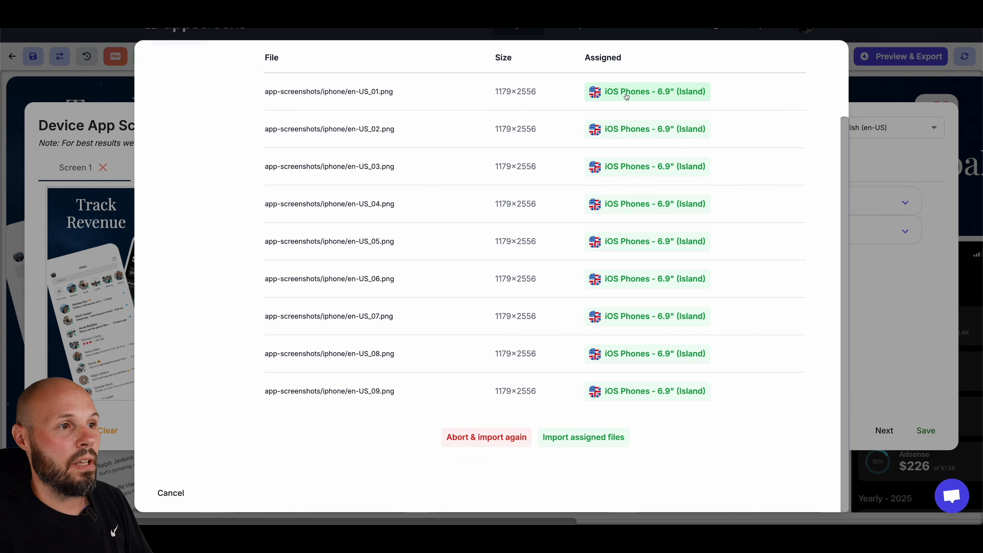
mouse_move(626, 92)
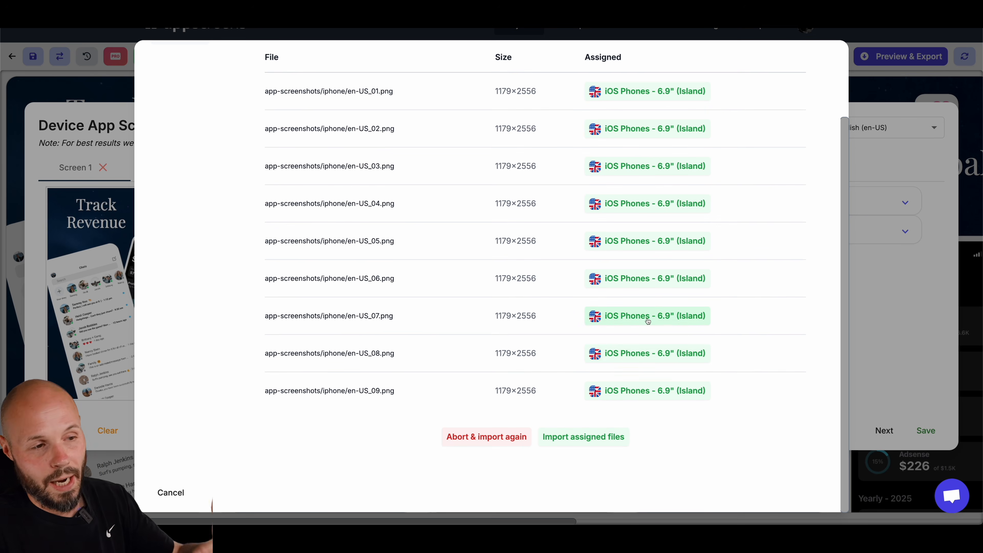
mouse_move(644, 318)
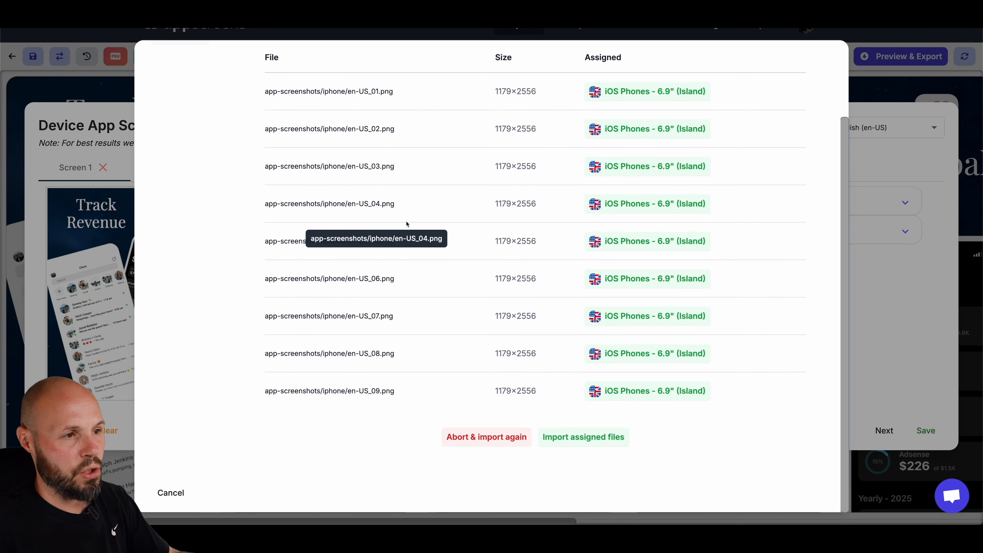
scroll(501, 242, up, 2)
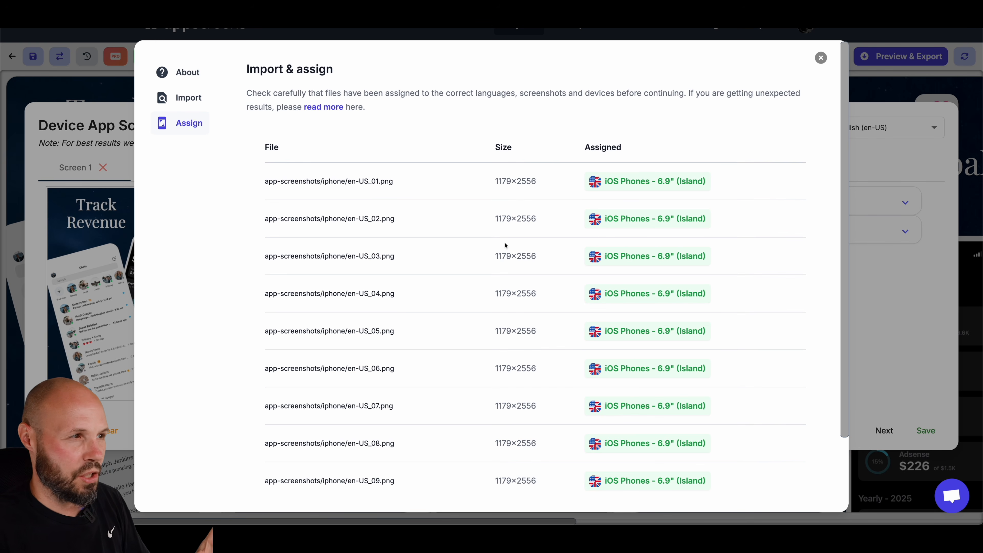
scroll(505, 242, down, 2)
click(554, 437)
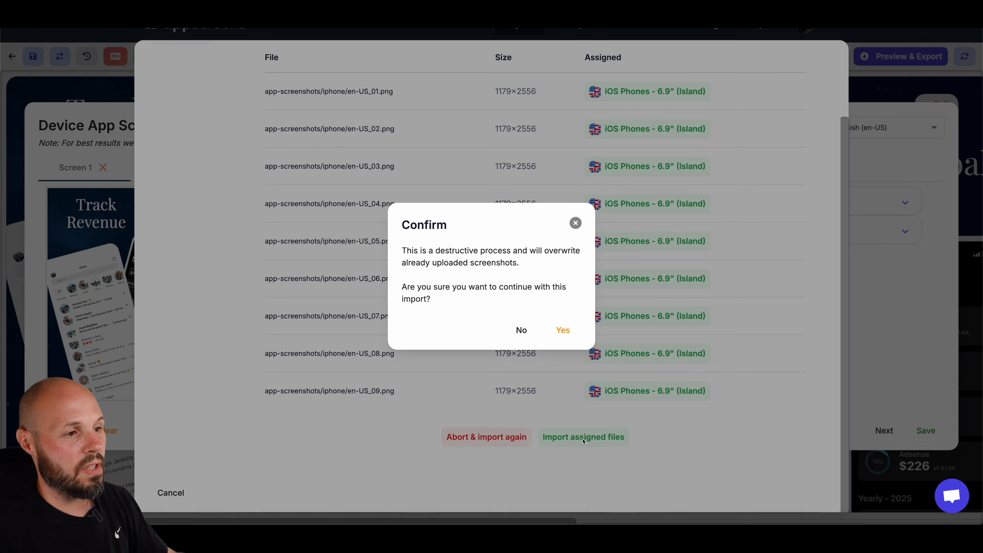
click(562, 330)
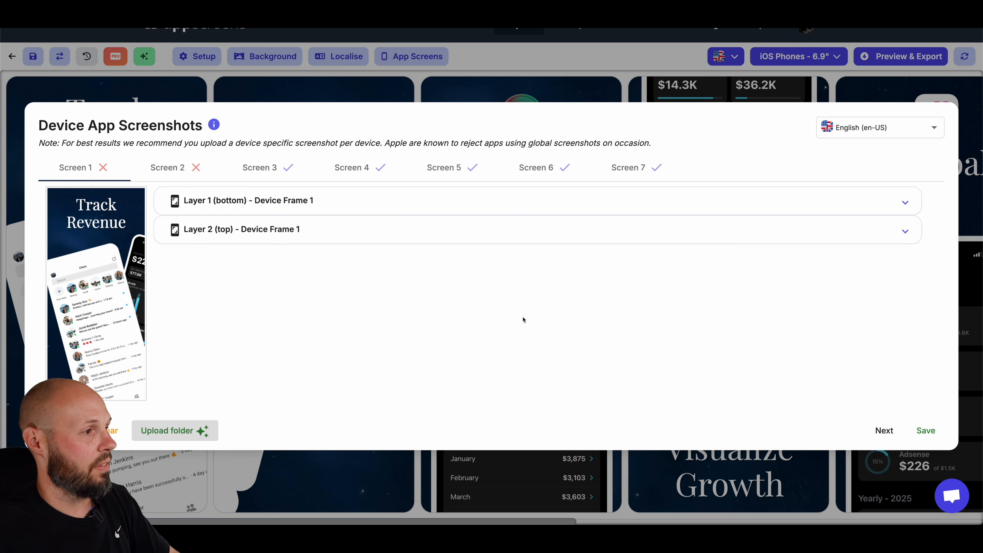
click(926, 430)
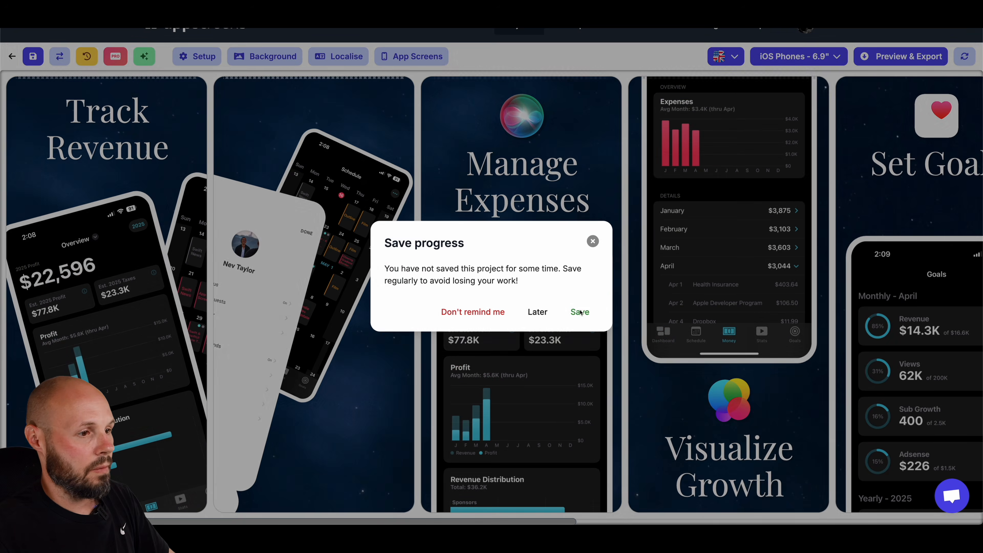
click(582, 313)
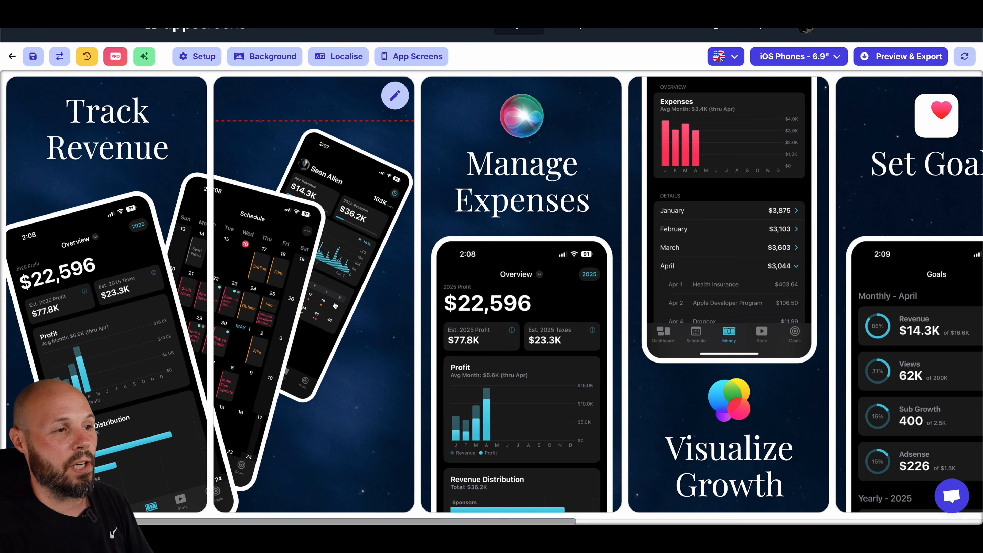
Delete the last screenshot of the project, the repeated Track Revenue screen with the house icon
scroll(429, 309, right, 6)
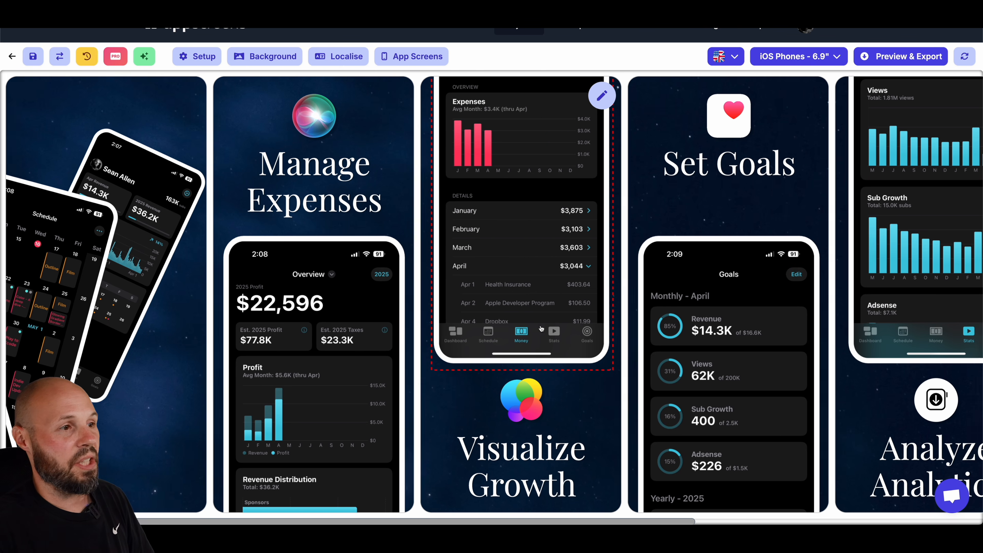
scroll(542, 329, left, 6)
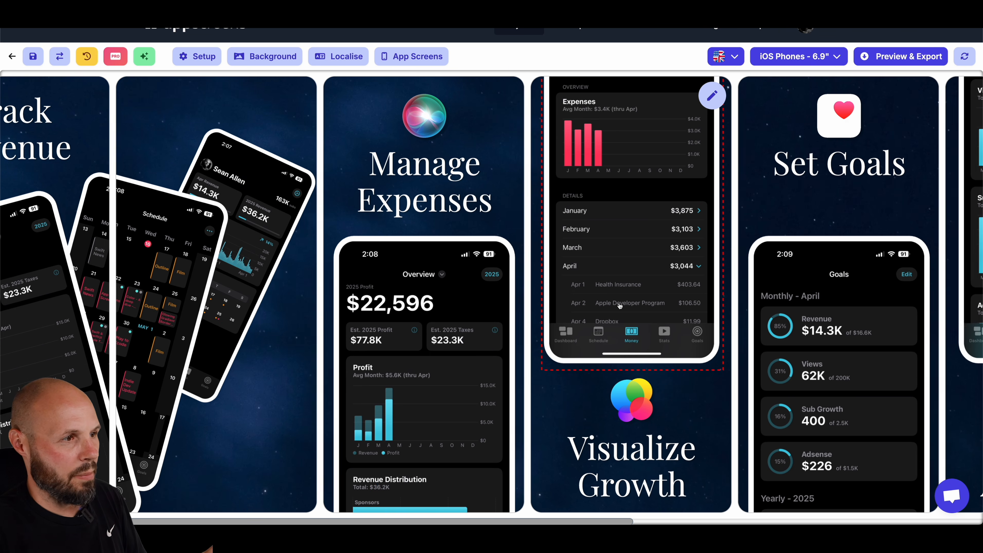
scroll(541, 363, right, 4)
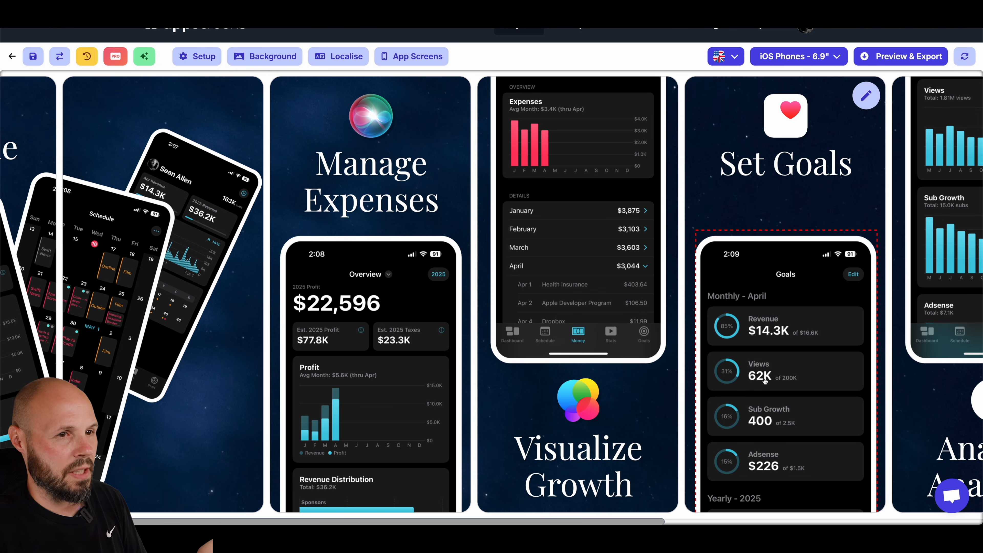
scroll(764, 382, right, 14)
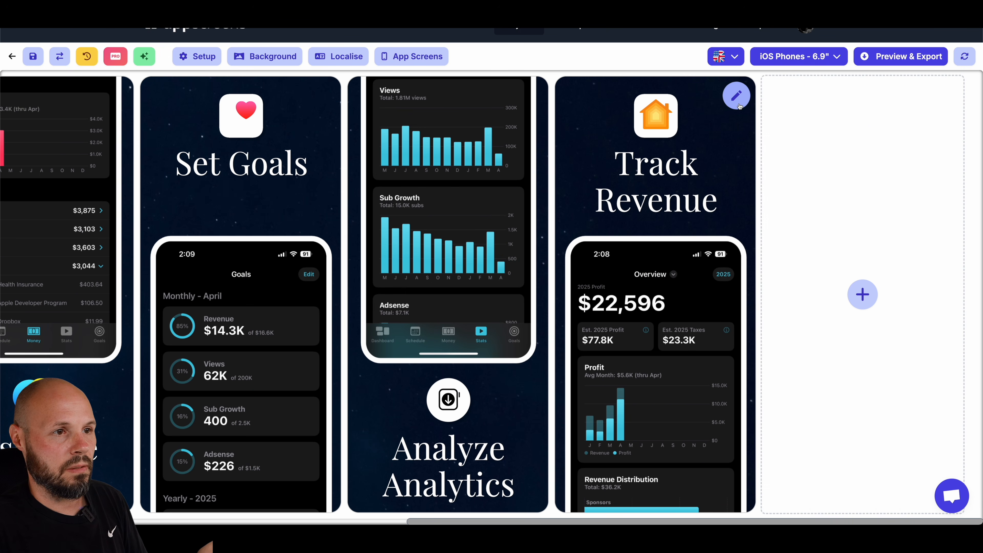
click(737, 96)
click(980, 95)
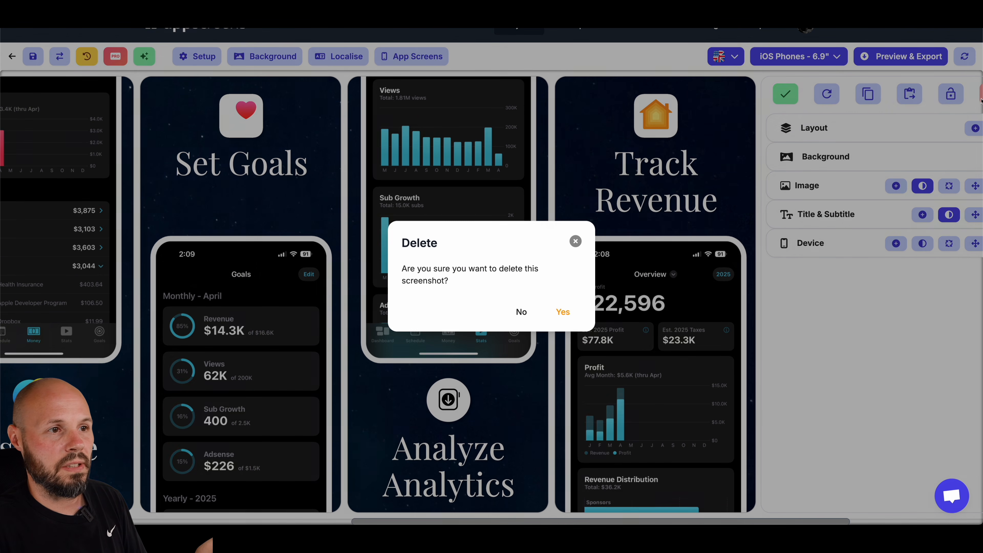
click(562, 310)
Switch to Finder and move en-US_06.png from the iphone folder to the trash
scroll(526, 303, left, 9)
scroll(525, 303, left, 2)
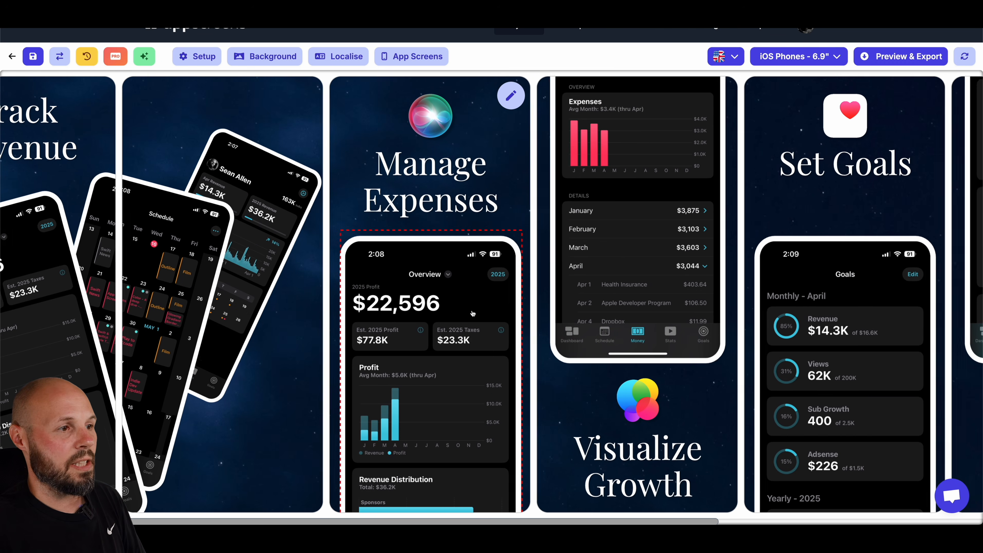
scroll(487, 312, left, 3)
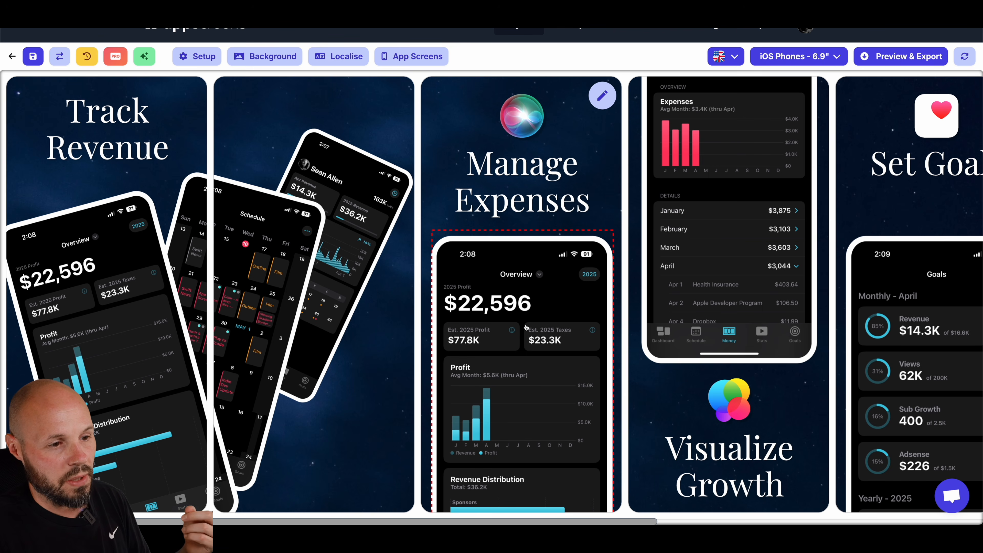
scroll(525, 327, right, 3)
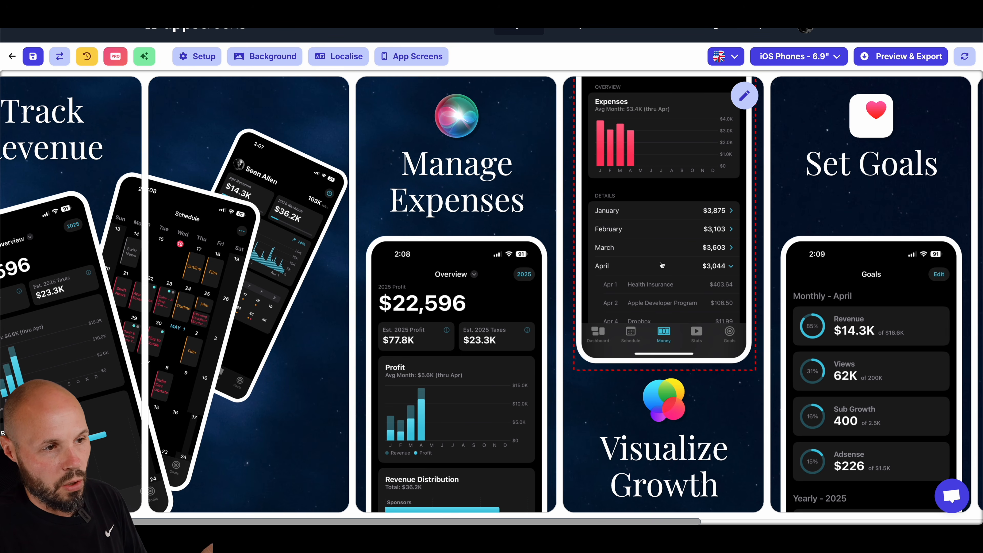
scroll(661, 263, right, 1)
scroll(657, 266, left, 1)
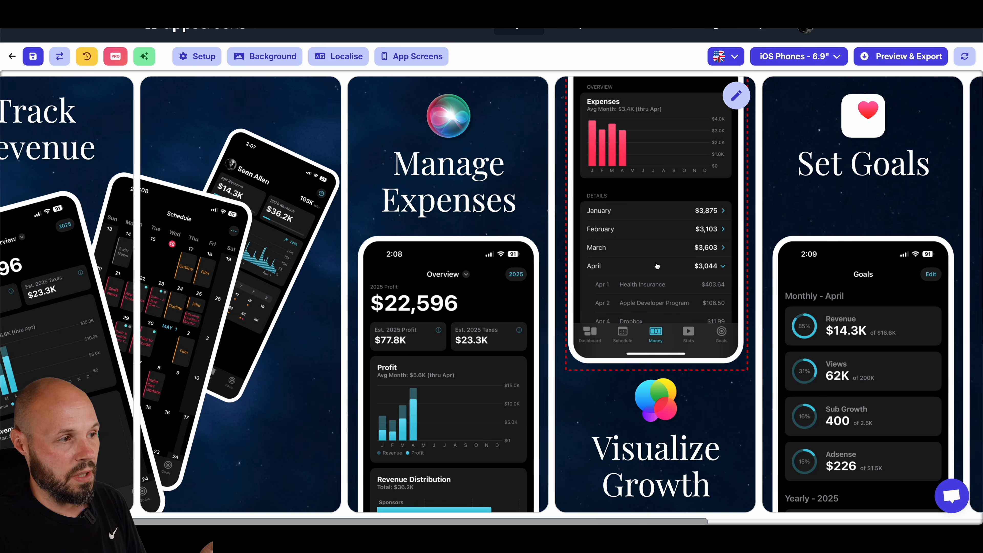
key(super+Tab)
key(super+Tab)
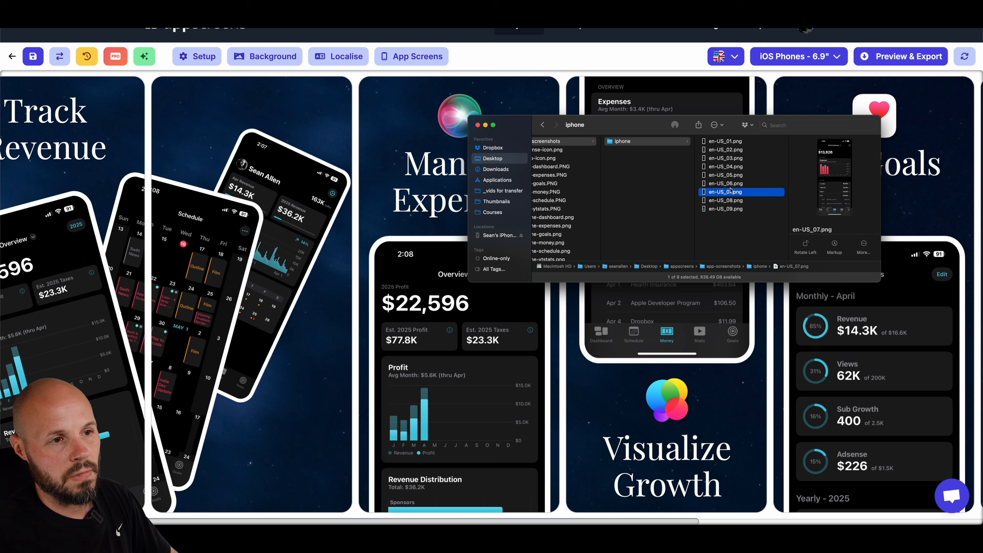
click(732, 183)
right_click(732, 184)
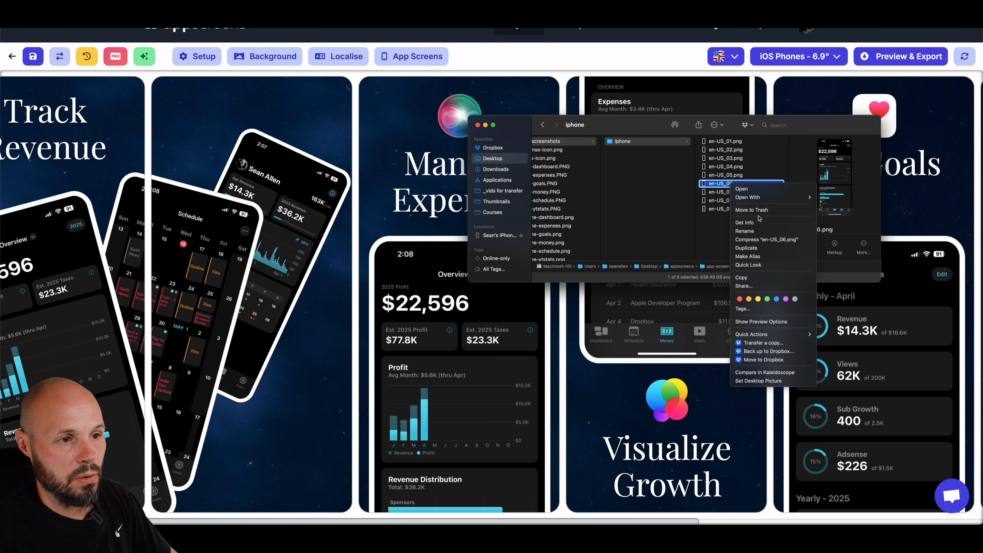
click(753, 210)
Rename en-US_07.png in the iphone folder as en-US_06.png
click(730, 184)
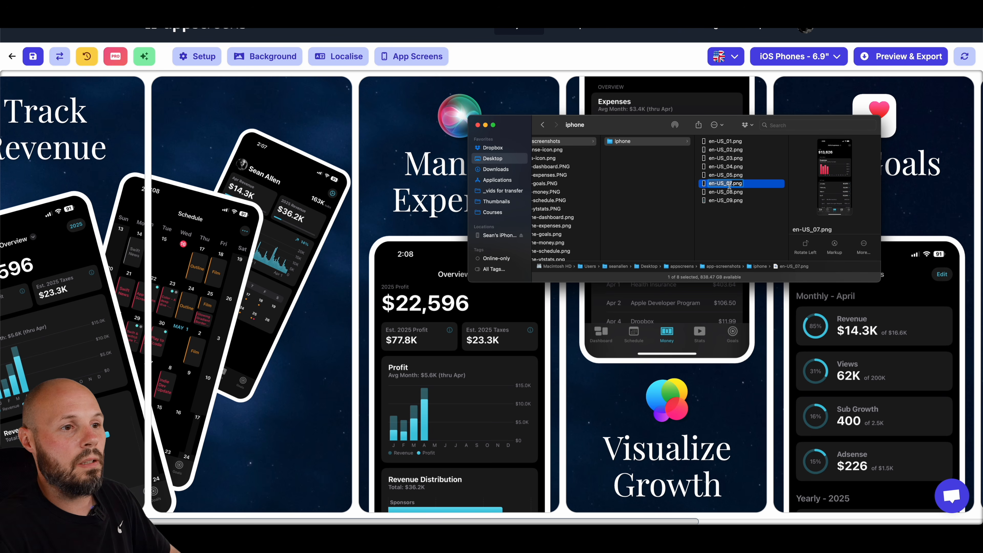
text(6)
key(Return)
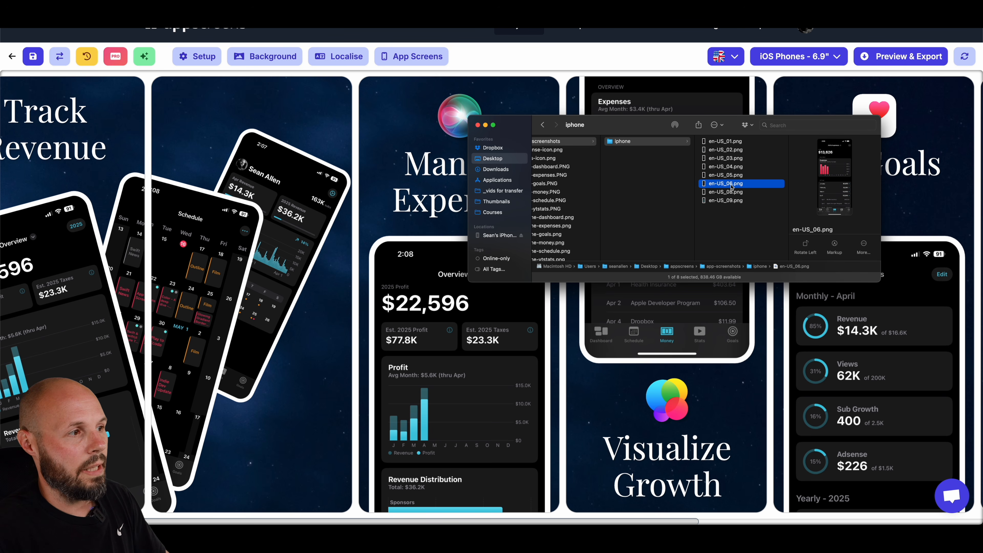
Duplicate en-US_03.png, the dashboard screenshot, in the iphone folder
click(728, 151)
click(730, 159)
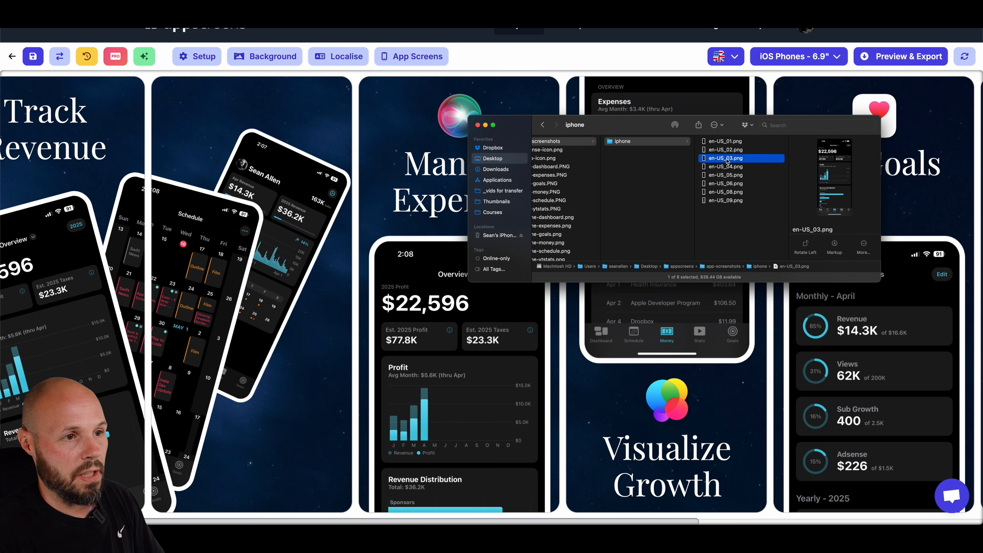
right_click(727, 162)
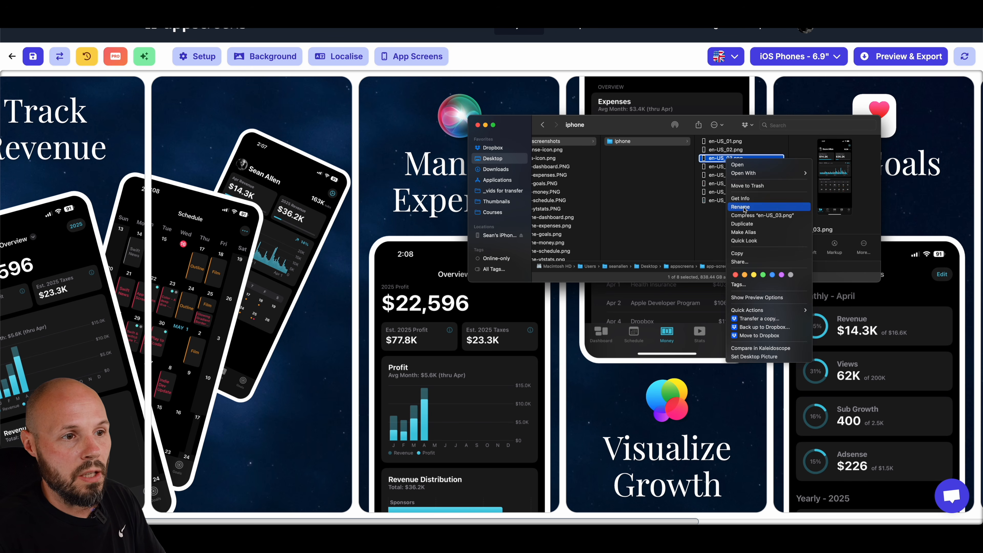
click(750, 226)
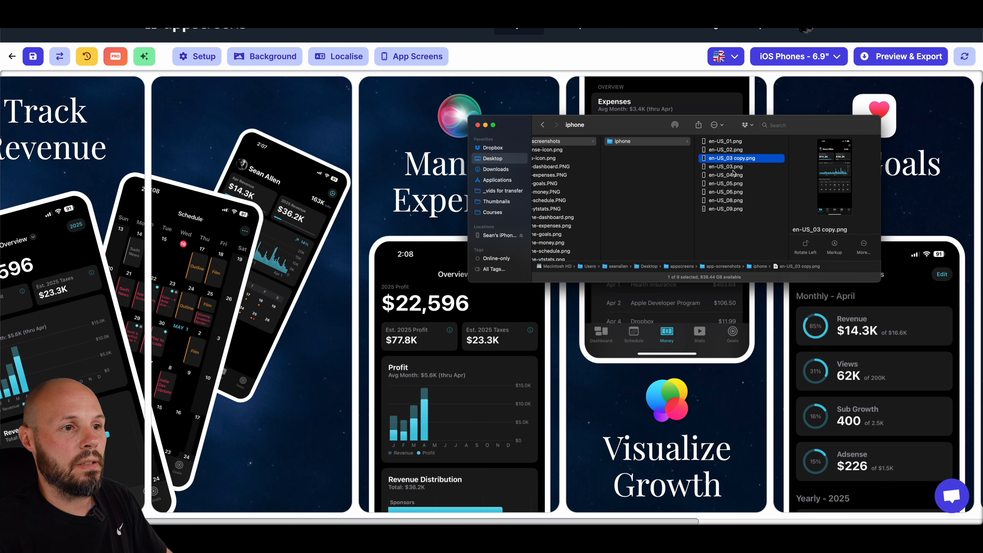
Rename the duplicated file en-US_03 copy.png as en-US_07.png
key(Return)
key(Right)
key(BackSpace)
key(BackSpace)
key(BackSpace)
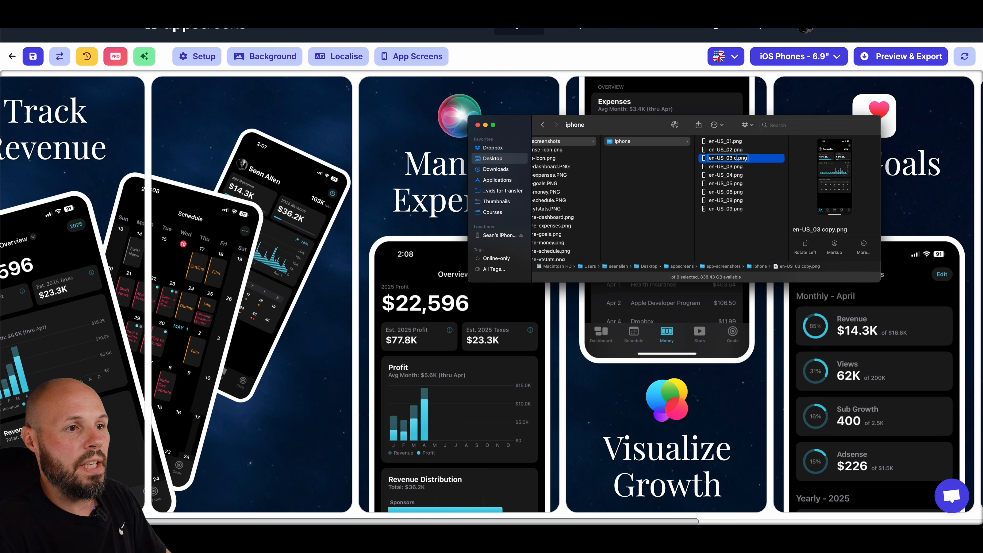
text(7)
key(Return)
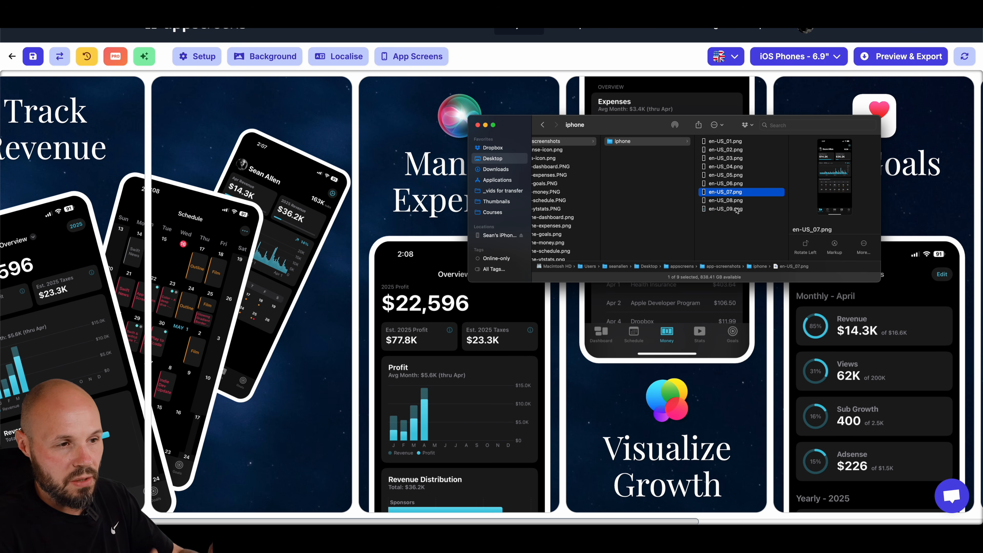
Switch back to AppScreens and open the device screenshot folder import, excluding German, Spanish, French and the iOS iPad 13" output
click(429, 59)
click(418, 59)
click(174, 431)
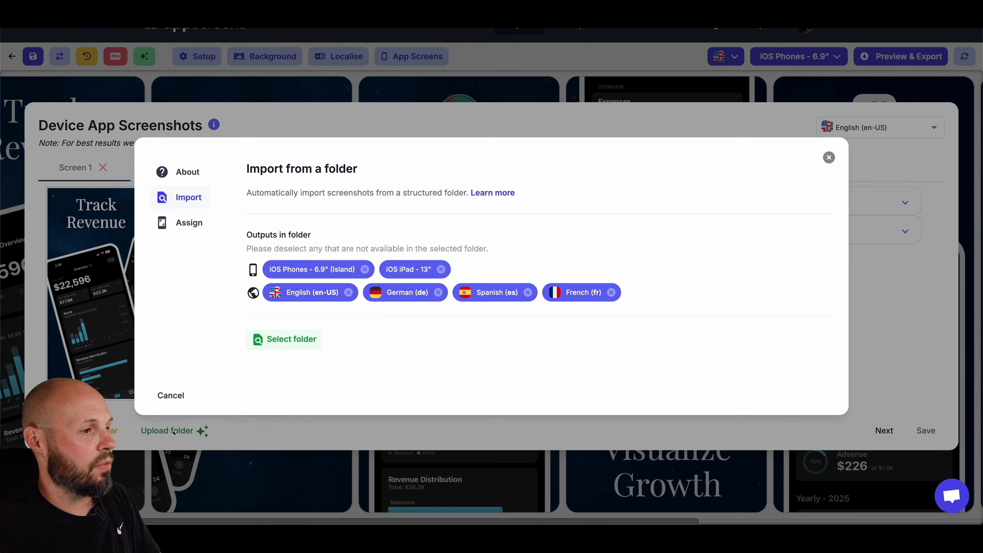
click(404, 292)
click(495, 292)
click(582, 293)
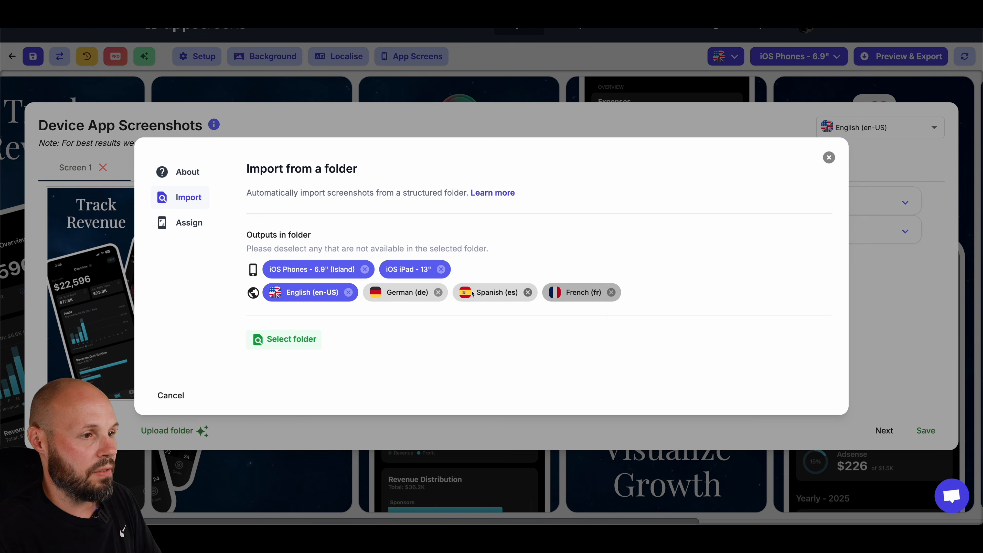
click(412, 271)
Import the assigned en-US iPhone files from the app-screenshots folder over the existing screenshots and save the device screenshots
click(293, 341)
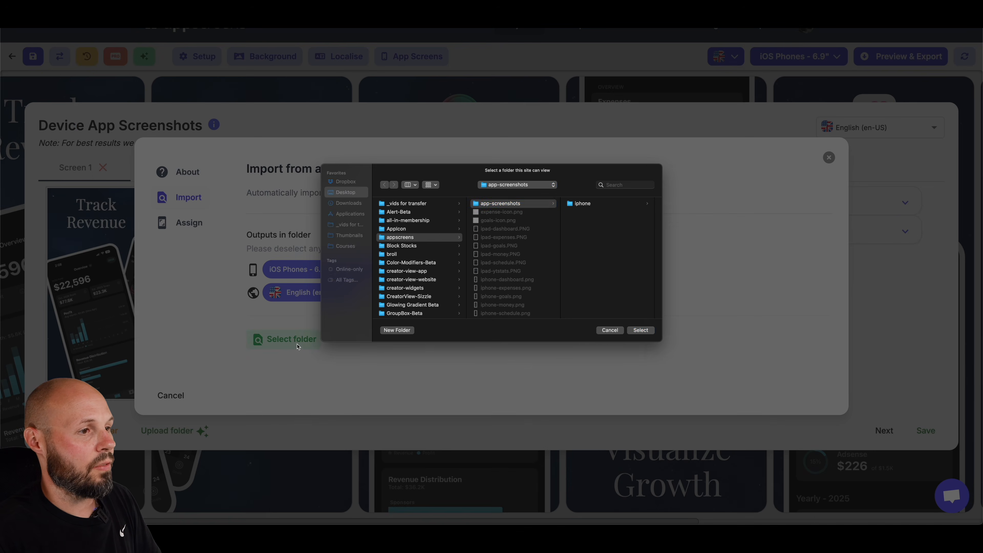
click(639, 330)
scroll(660, 209, down, 3)
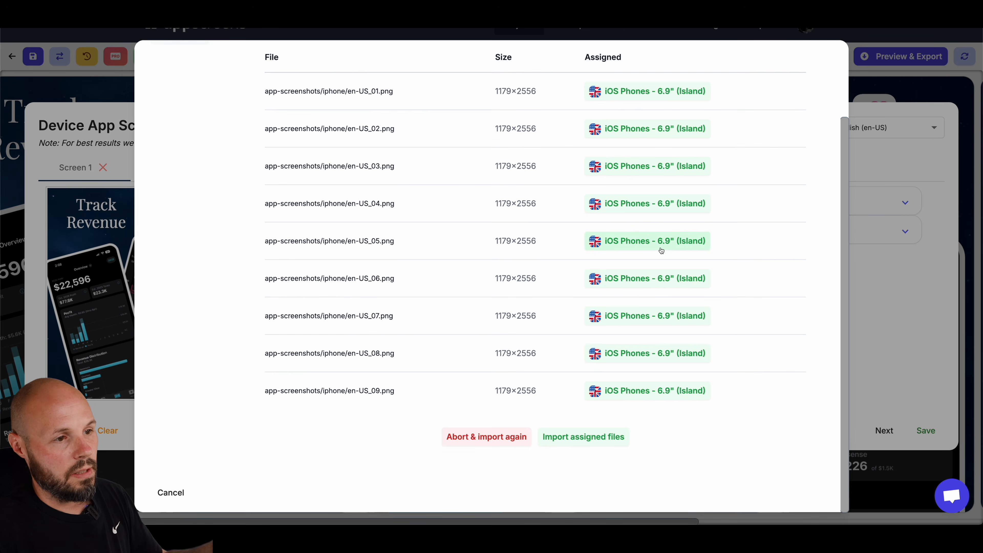
click(591, 439)
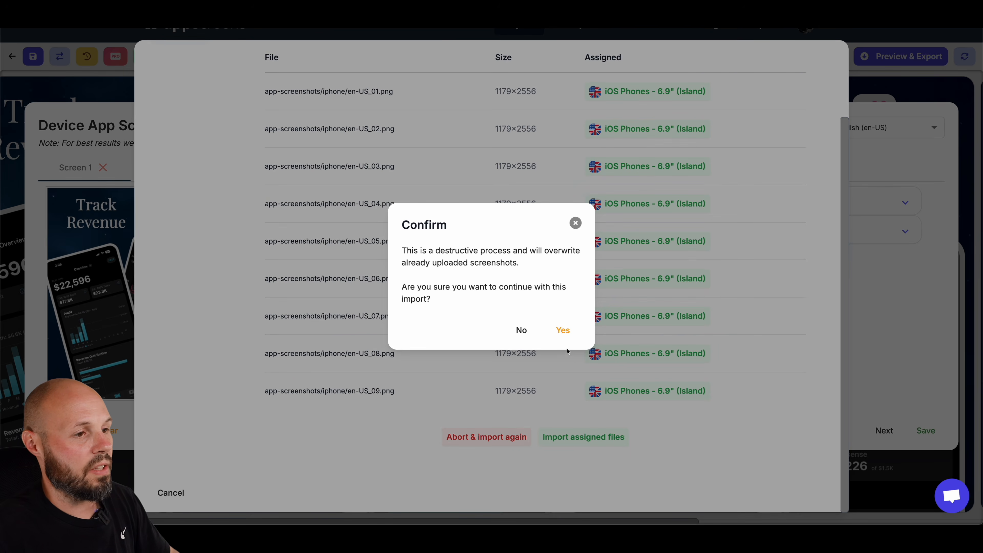
click(564, 331)
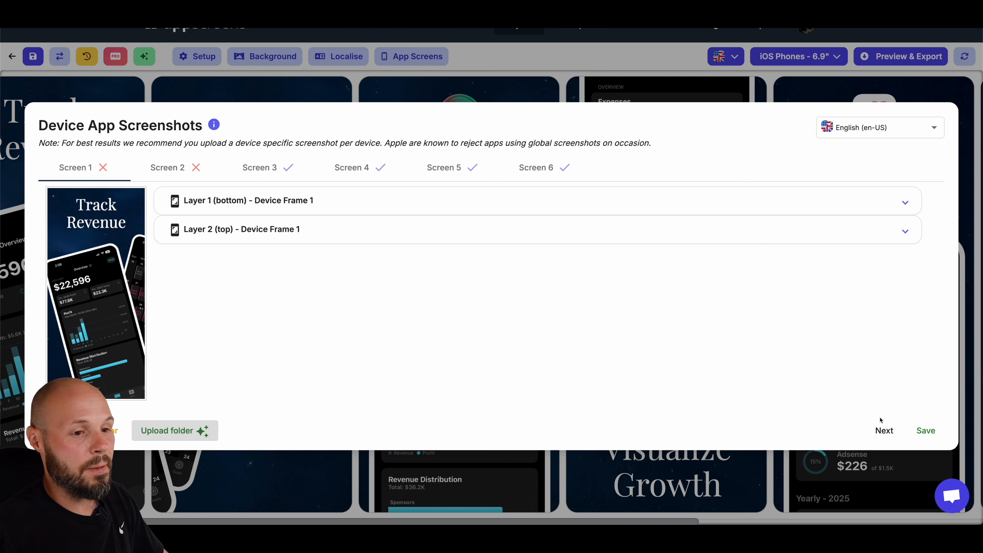
click(925, 430)
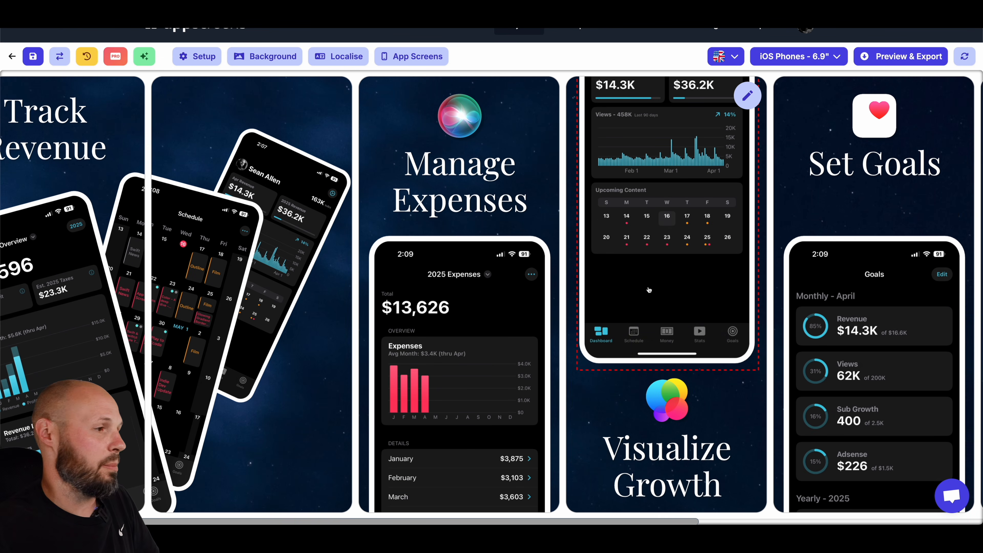
Open the image picker for a new panoramic project background
scroll(654, 290, left, 3)
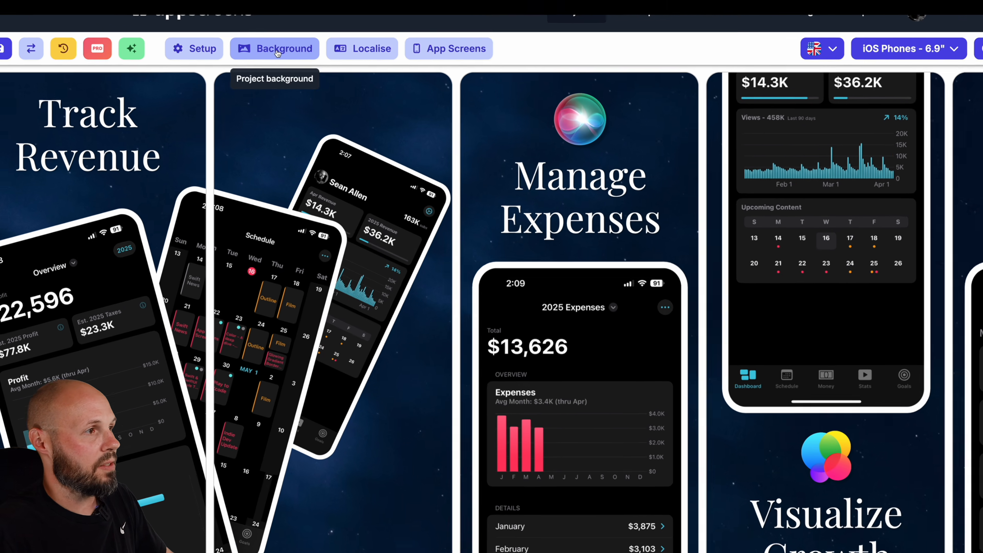
click(267, 58)
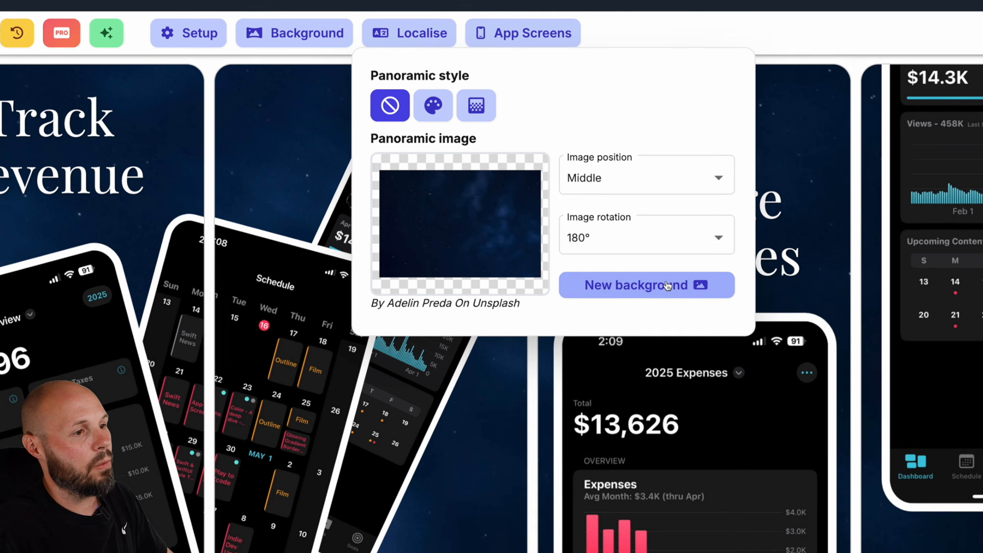
click(702, 299)
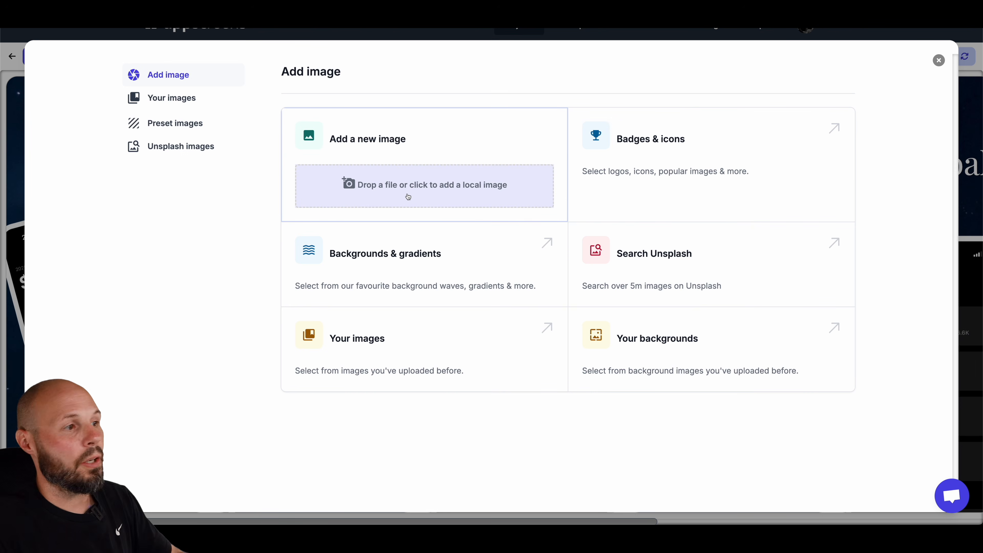
Browse the Unsplash image collections and examine the images offered in the Gradients collection
click(181, 155)
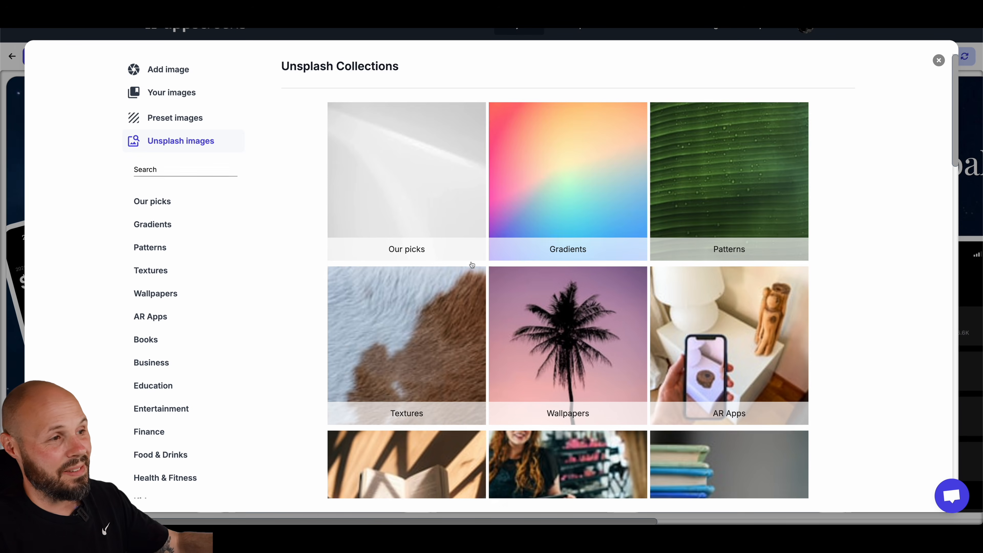
scroll(472, 265, down, 15)
scroll(474, 268, up, 9)
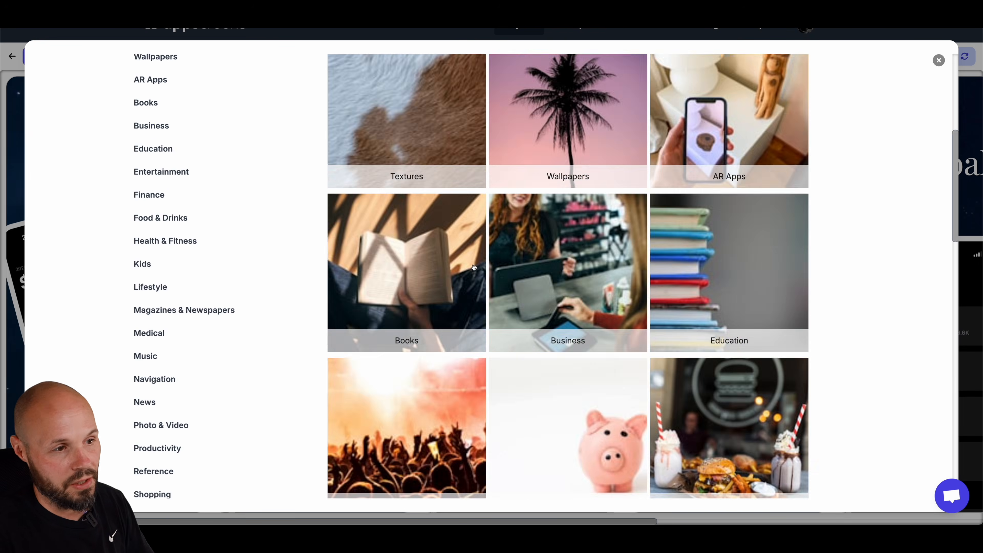
scroll(474, 267, up, 6)
click(566, 200)
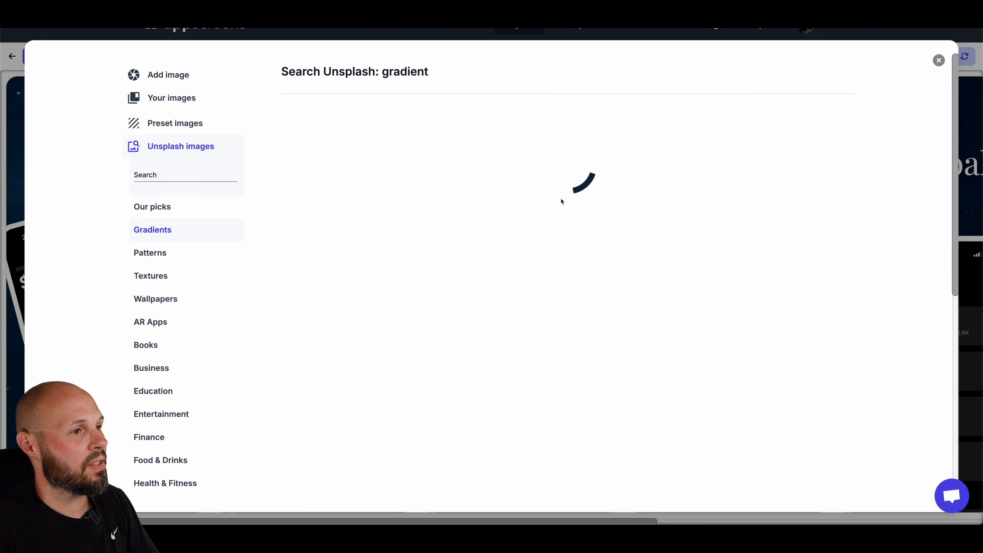
scroll(546, 292, down, 10)
scroll(546, 294, down, 8)
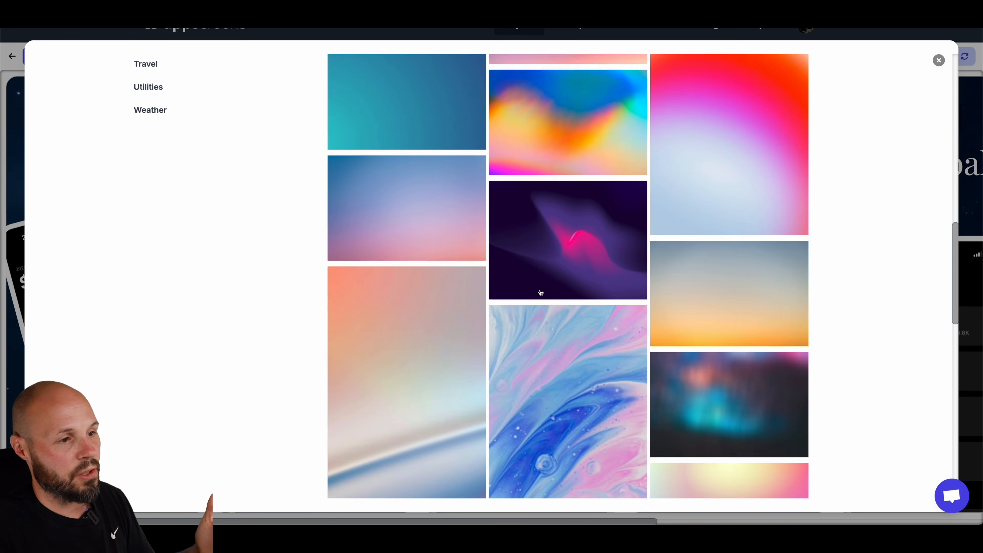
scroll(544, 293, up, 5)
scroll(542, 292, down, 14)
scroll(541, 291, down, 2)
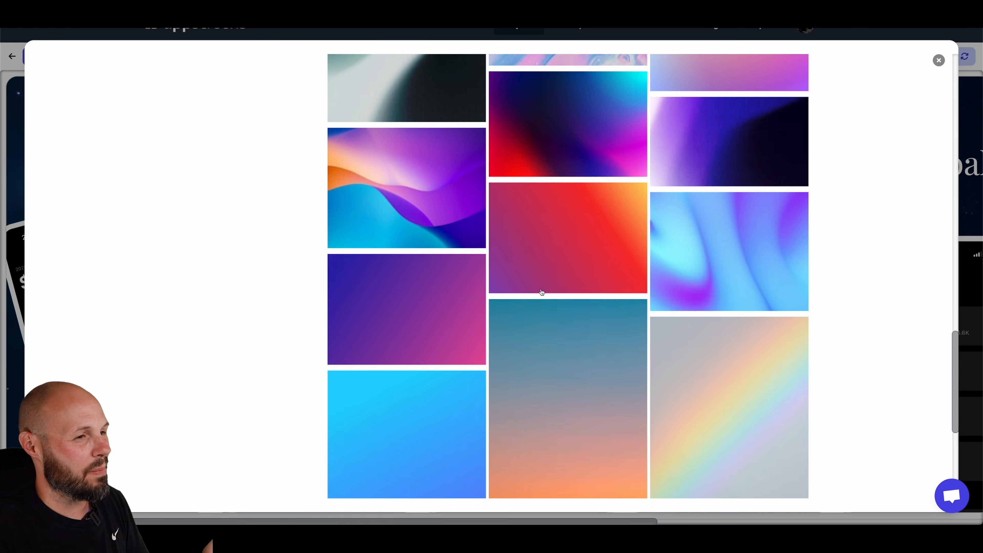
scroll(540, 289, up, 20)
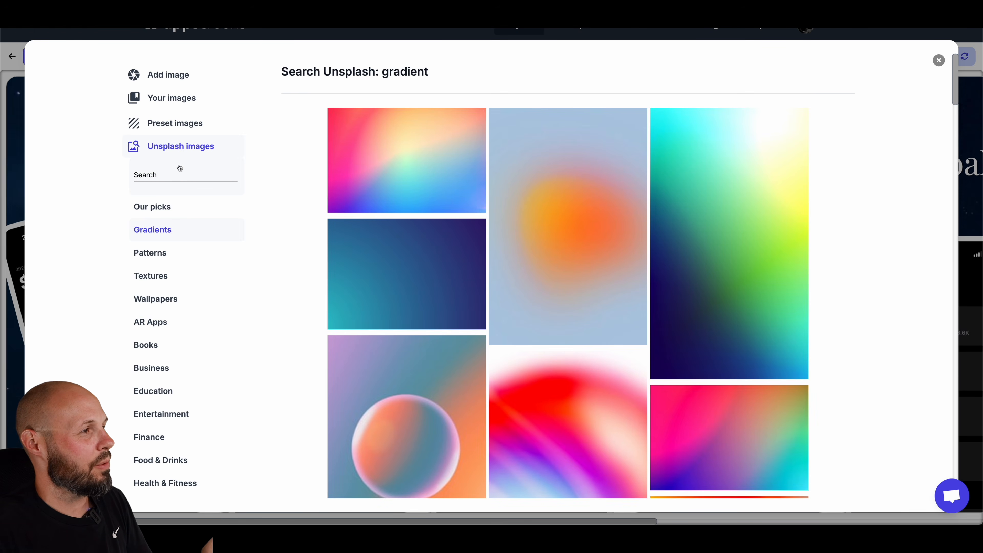
Choose the teal gradient from the Light Gradient preset images as the panoramic project background
click(175, 125)
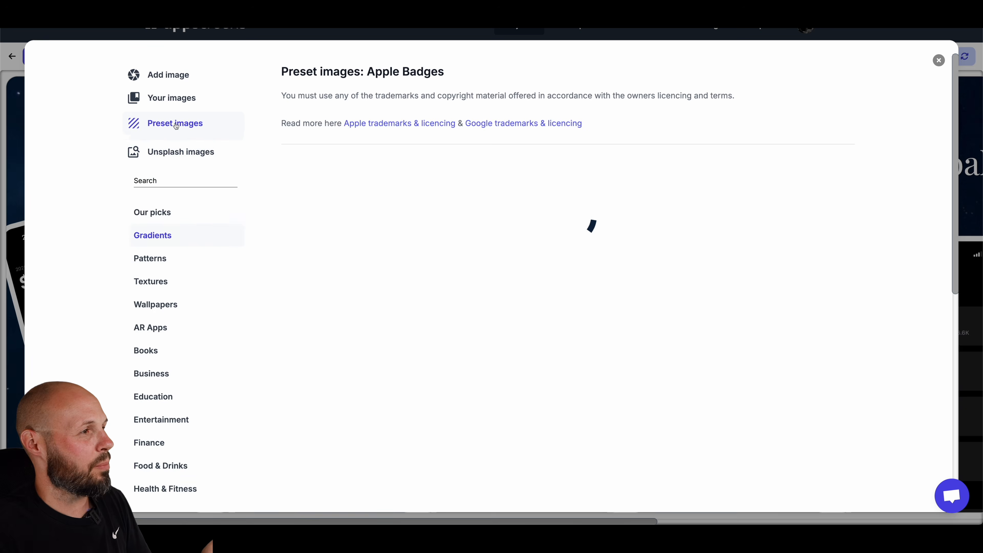
click(163, 214)
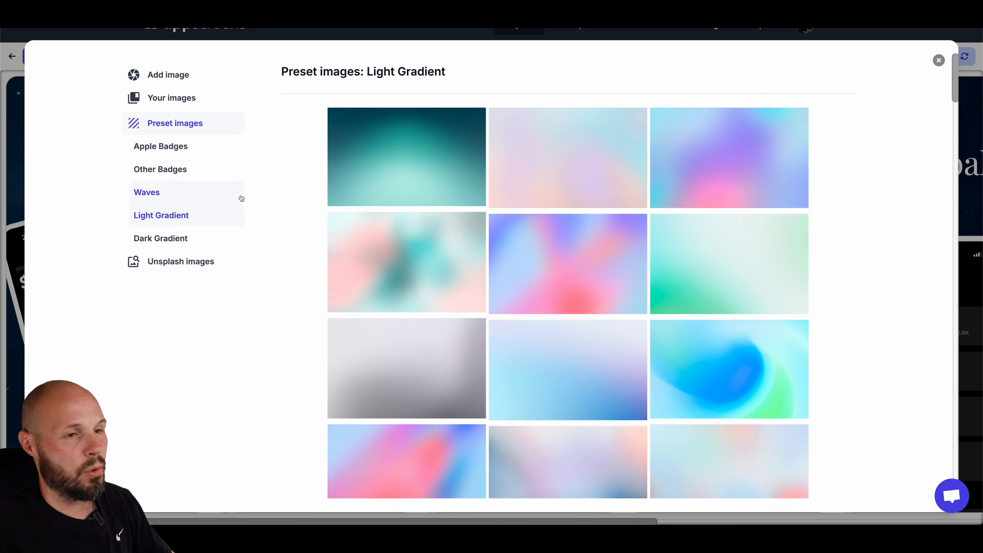
scroll(534, 268, down, 15)
scroll(528, 269, up, 15)
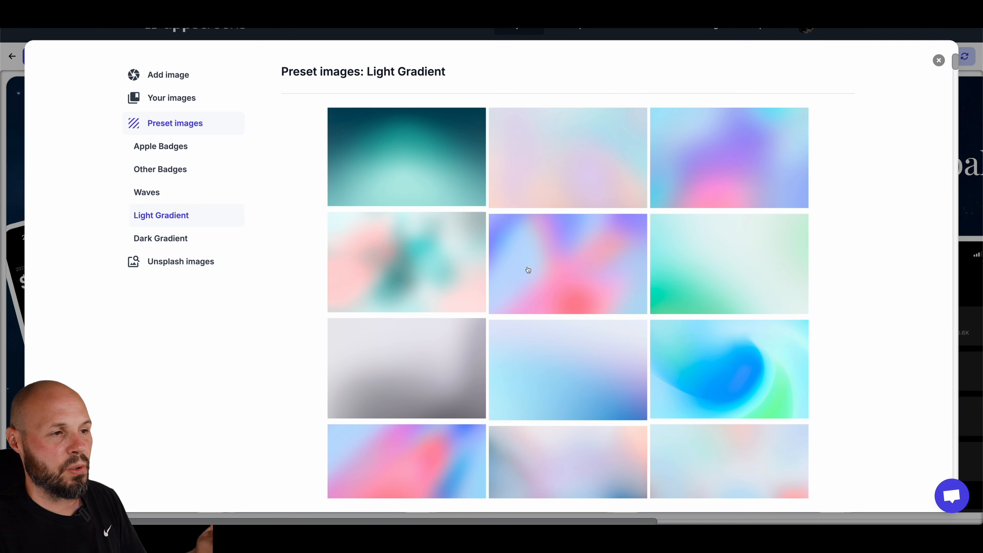
click(424, 199)
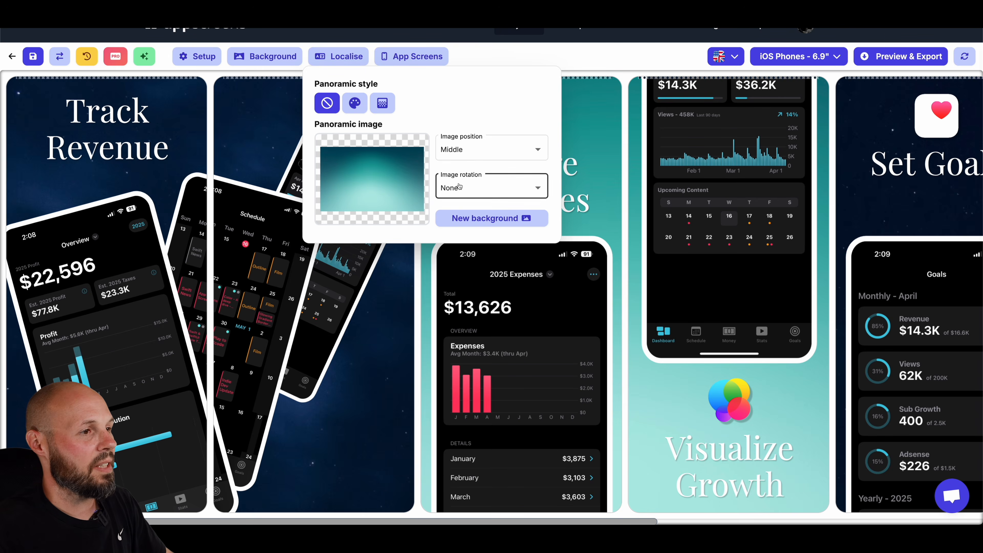
Set the panoramic background's image position to Top and review it across all screenshots
click(537, 149)
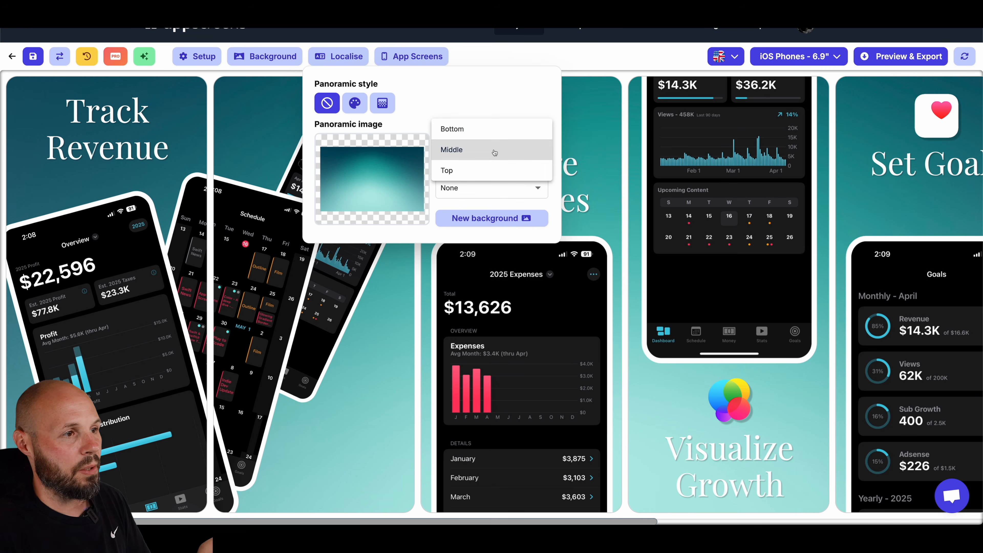
click(473, 171)
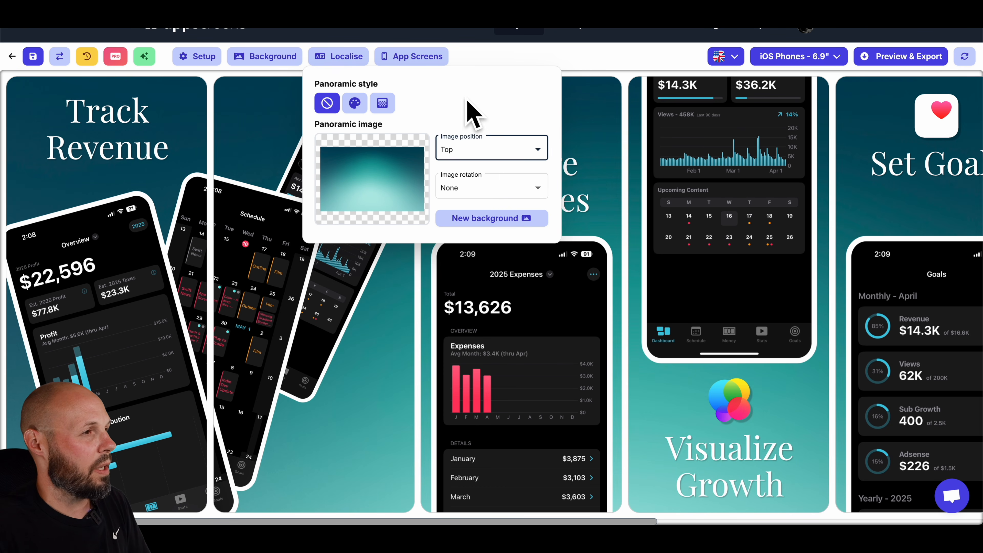
click(479, 62)
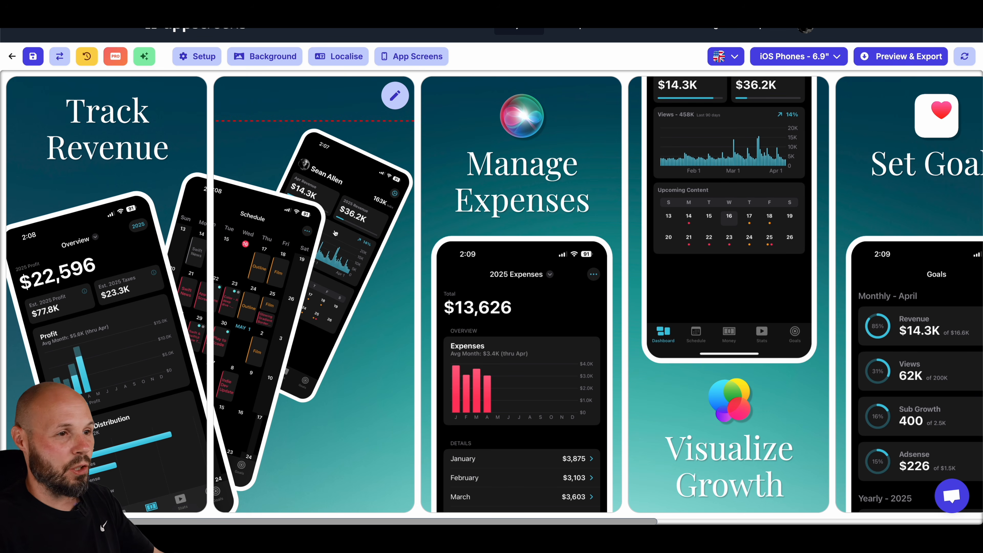
scroll(335, 233, right, 10)
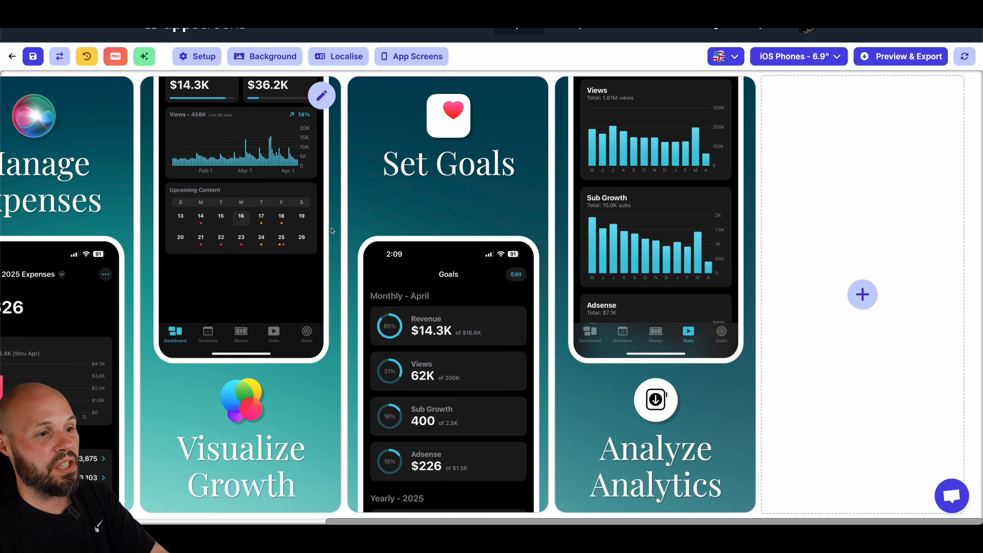
scroll(331, 231, left, 10)
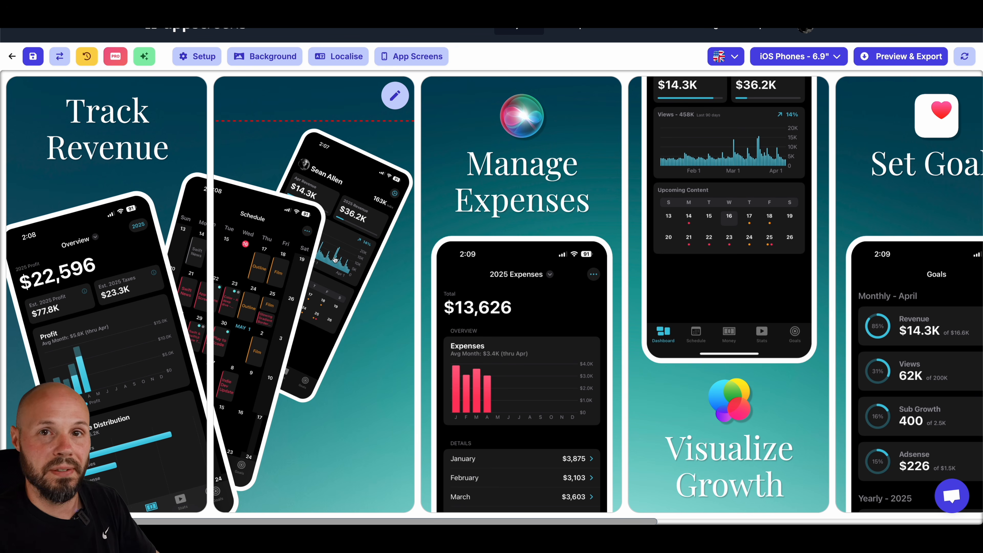
Change the Track Revenue screenshot's layer 2 device to a 3D Device Mockup (right) in Matte Dark, keeping Portrait orientation
click(187, 95)
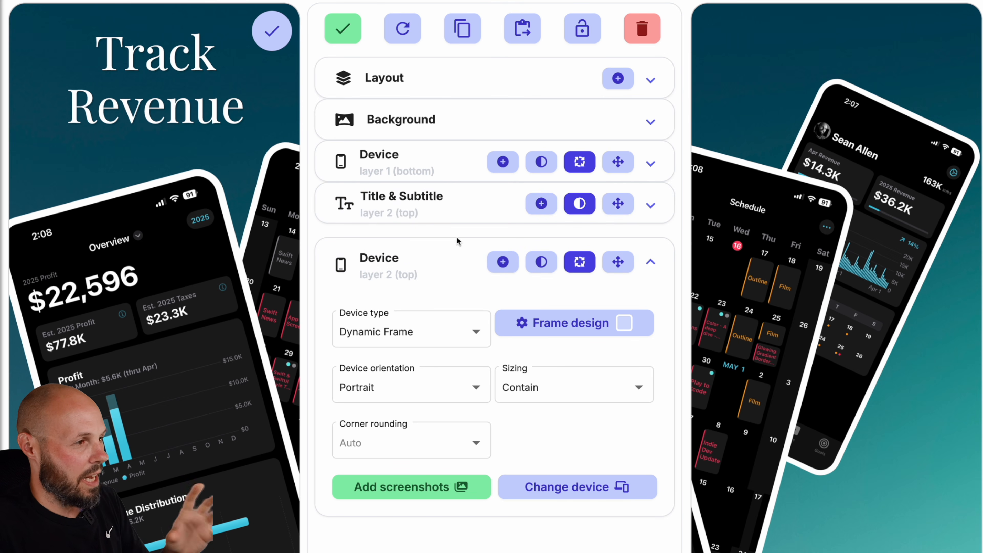
click(476, 333)
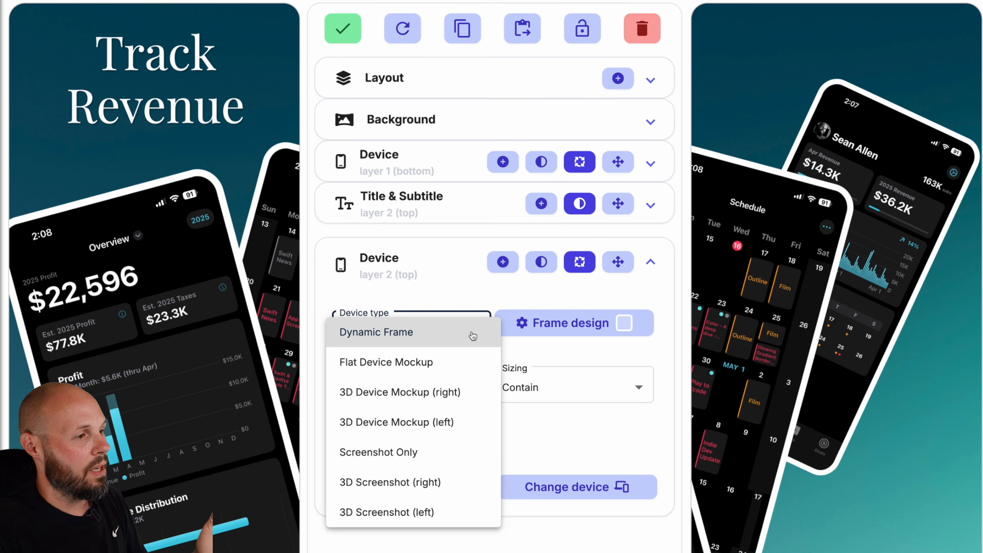
click(448, 395)
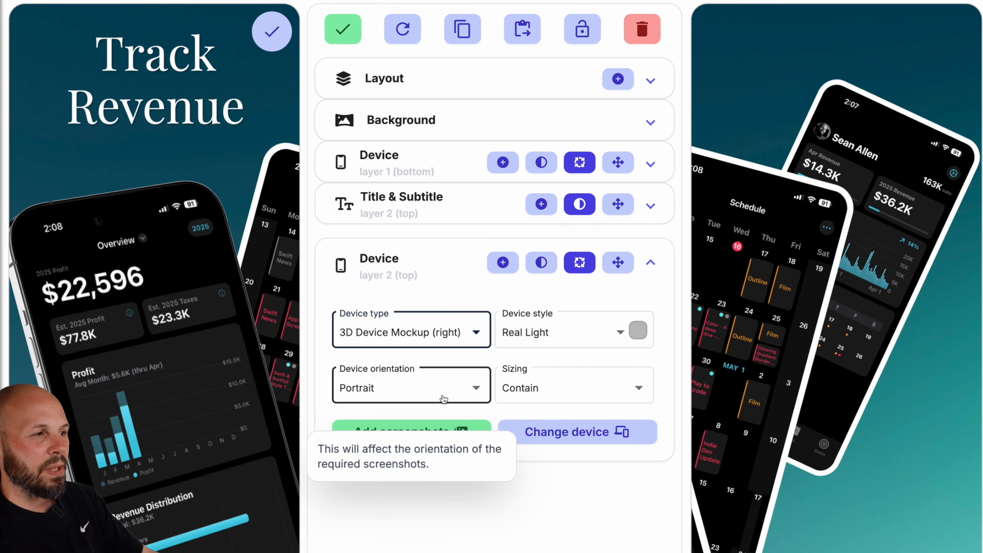
click(620, 332)
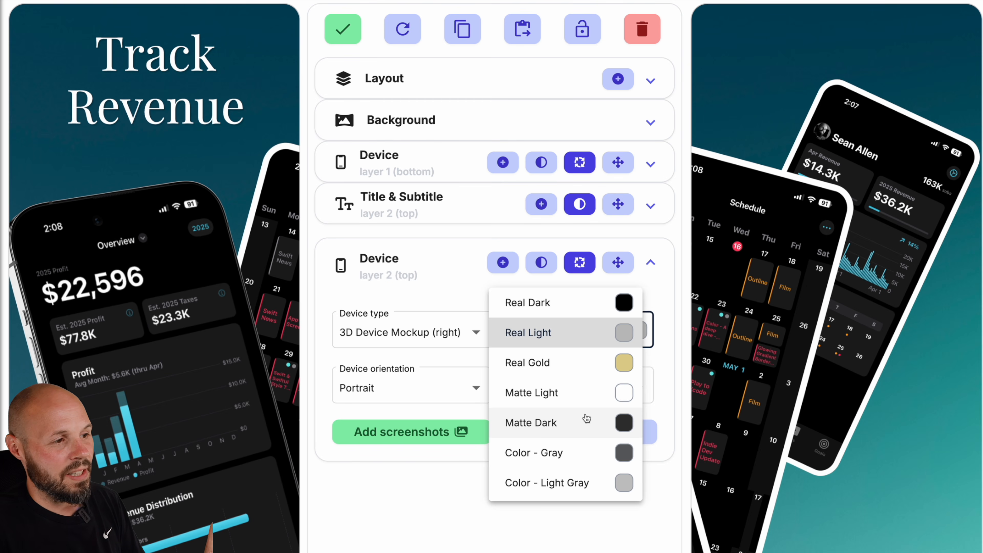
click(621, 425)
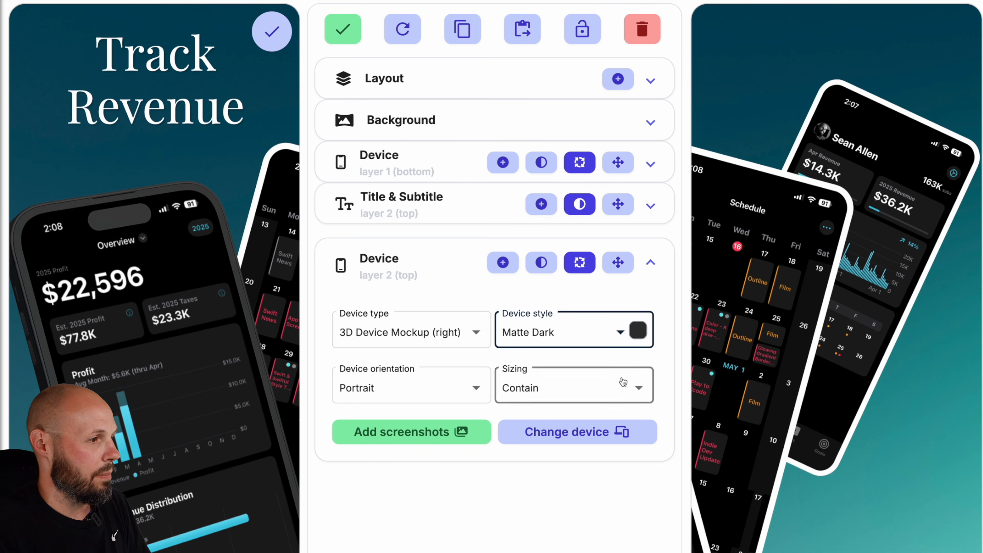
click(426, 399)
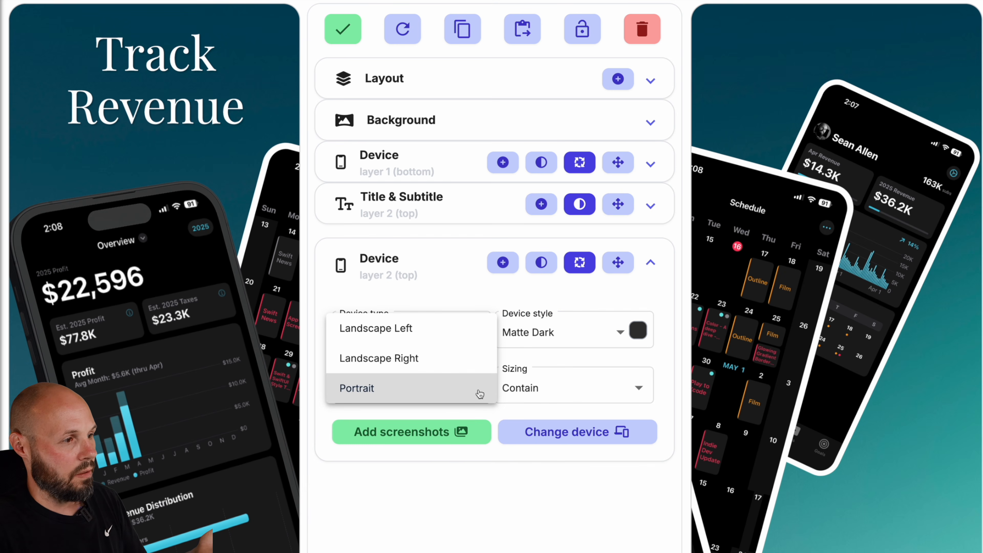
click(480, 393)
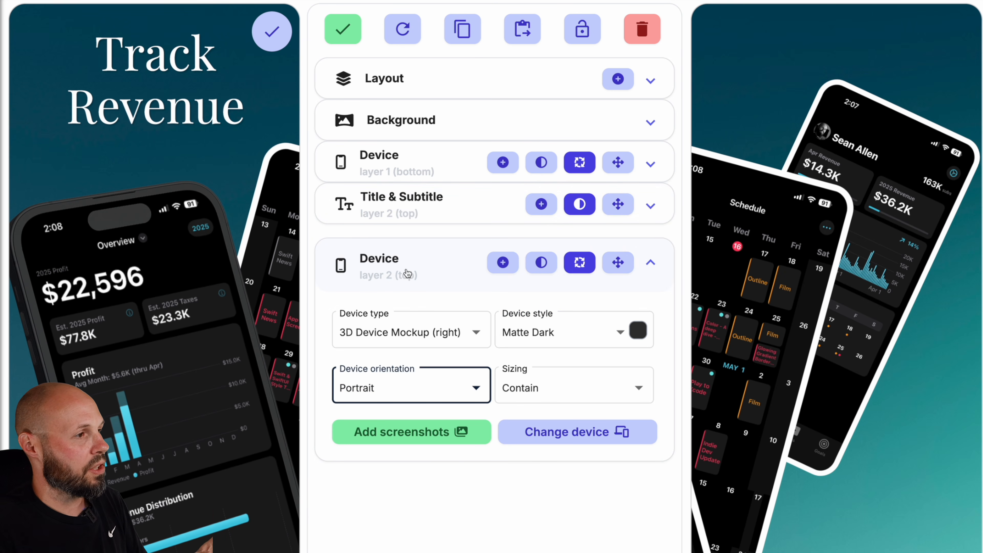
click(457, 267)
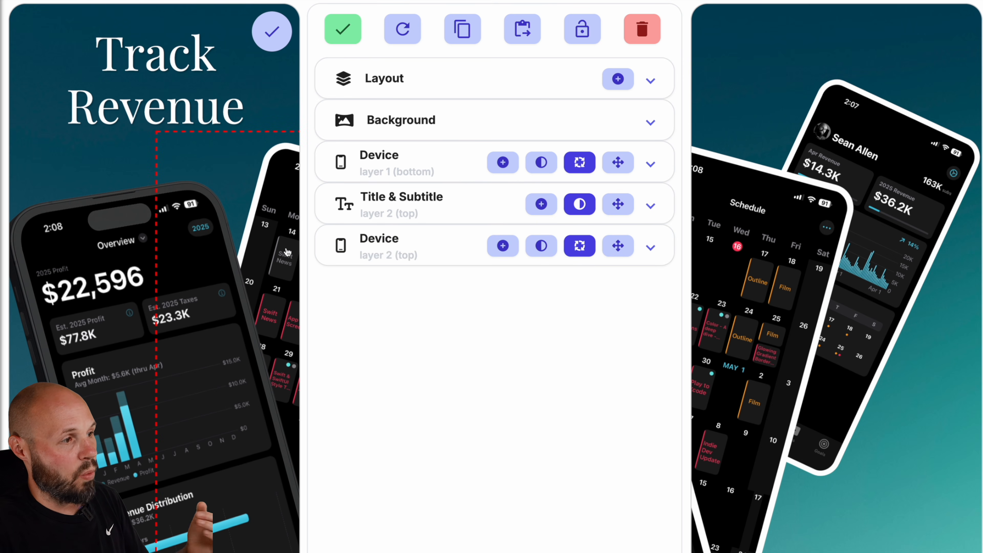
Change the layer 1 device to a 3D Device Mockup (left) in Matte Dark, postponing the save, and finish editing the screenshot
click(650, 164)
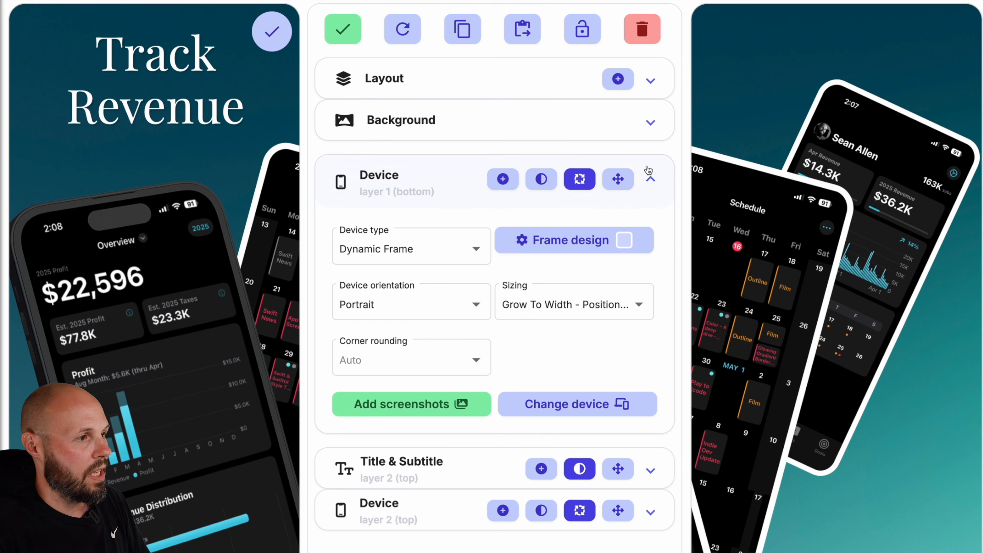
click(472, 249)
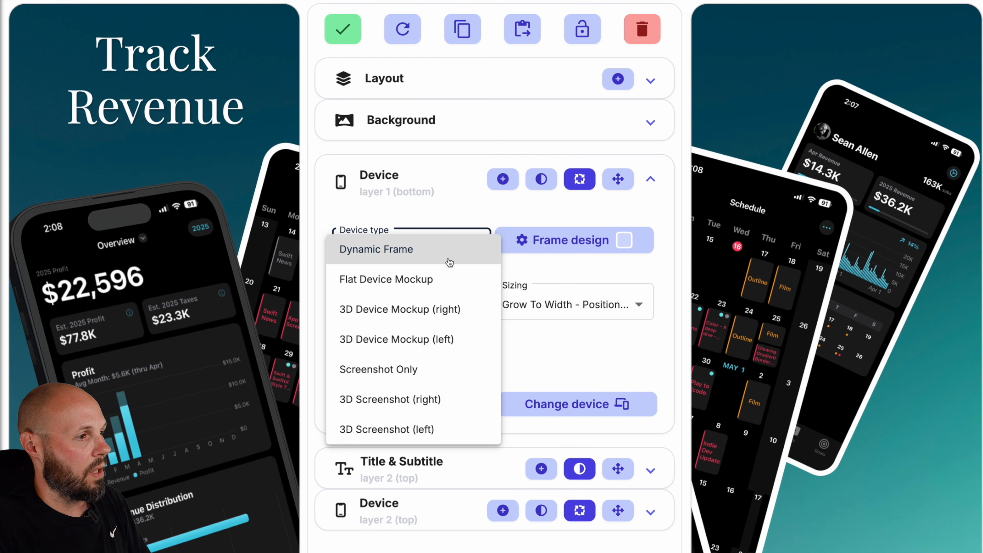
click(432, 343)
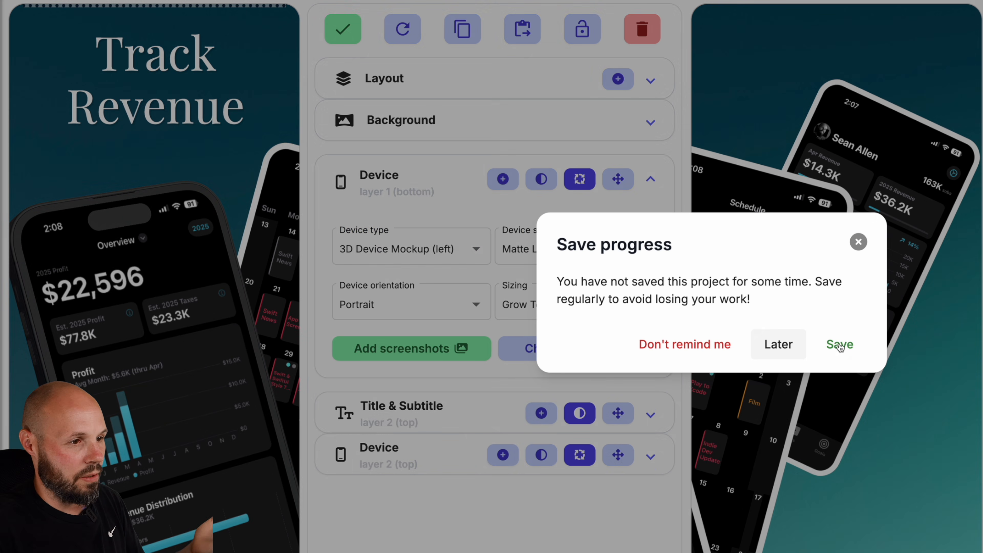
click(777, 342)
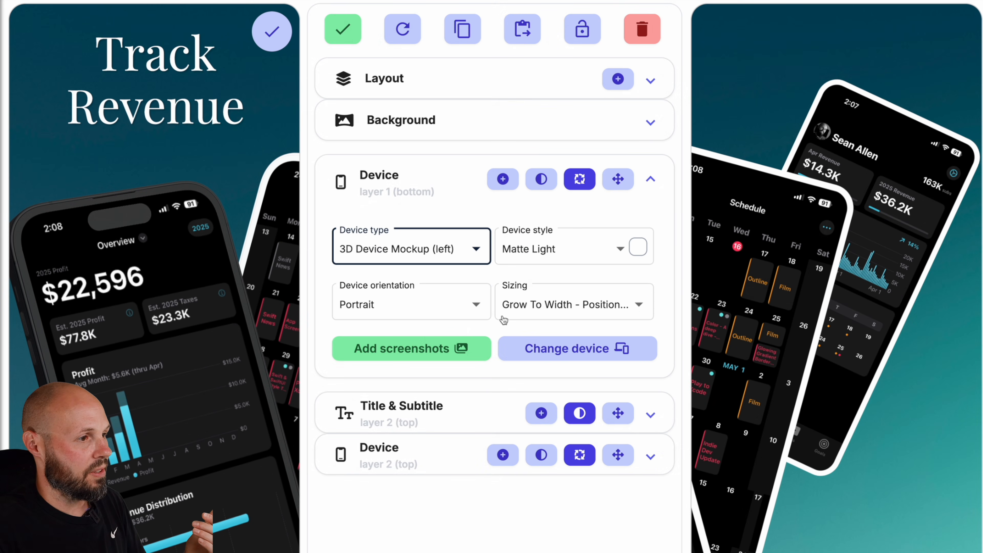
click(623, 248)
click(631, 284)
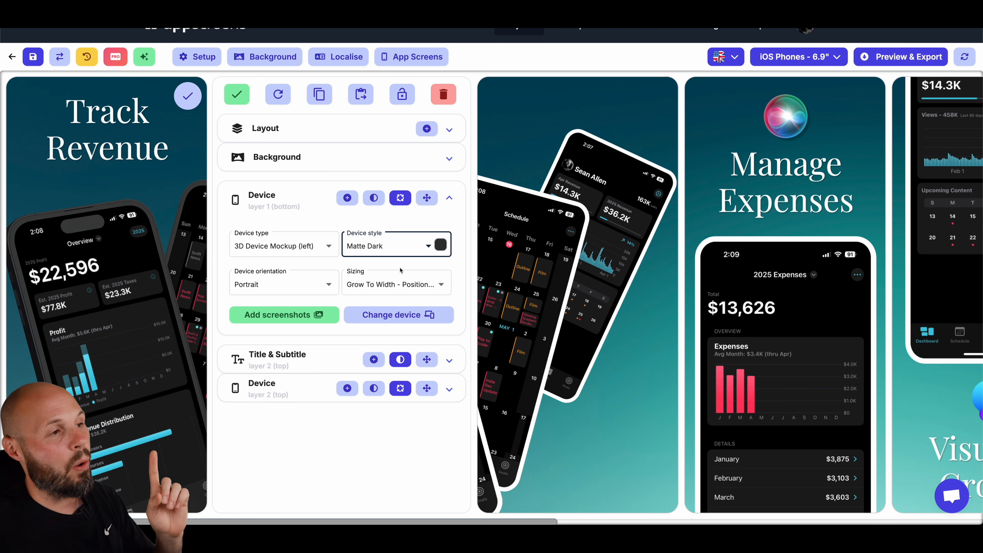
click(237, 98)
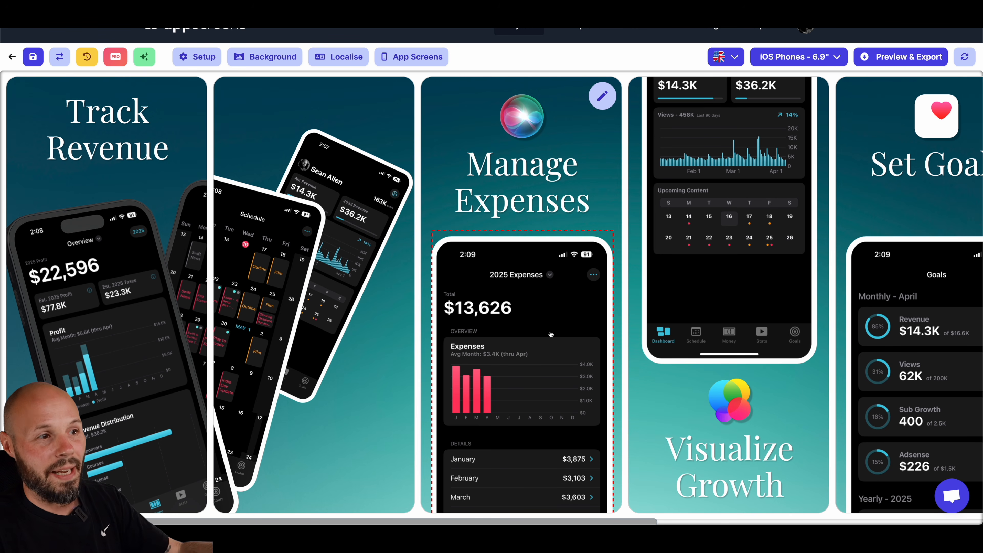
Give the Track Revenue title a solid text background in red FE385F, sampled from the expenses chart bars
scroll(550, 334, right, 10)
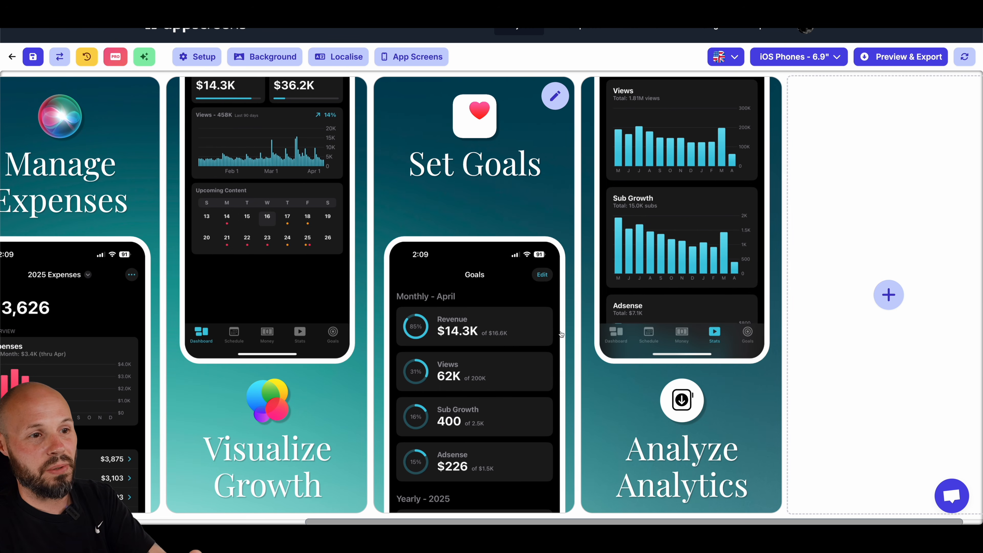
scroll(561, 334, left, 9)
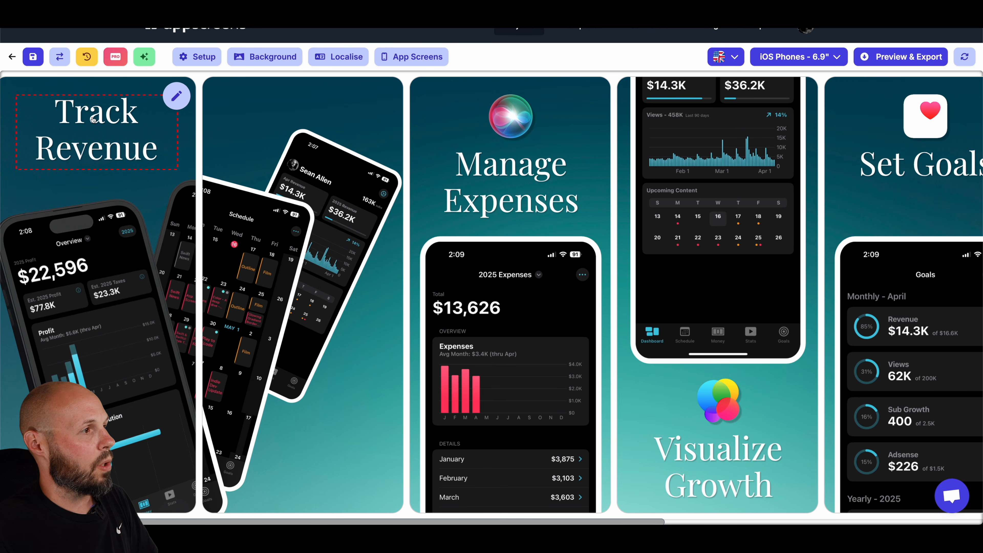
click(177, 96)
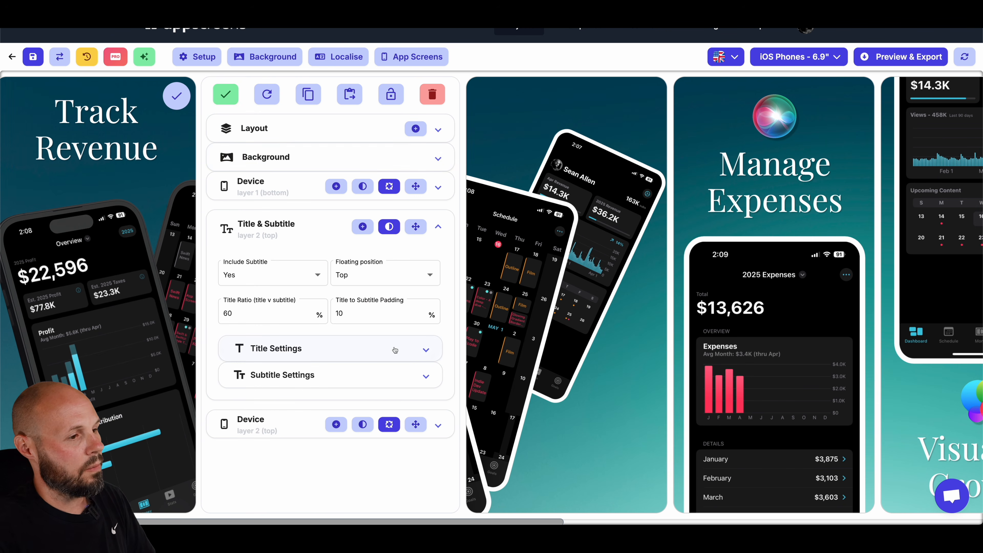
click(436, 352)
scroll(331, 329, down, 2)
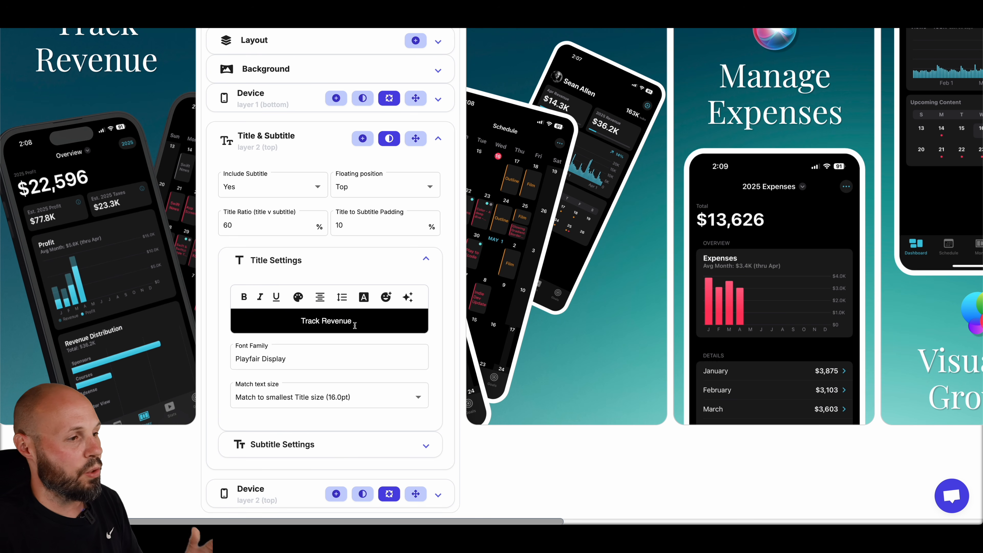
click(364, 297)
click(421, 301)
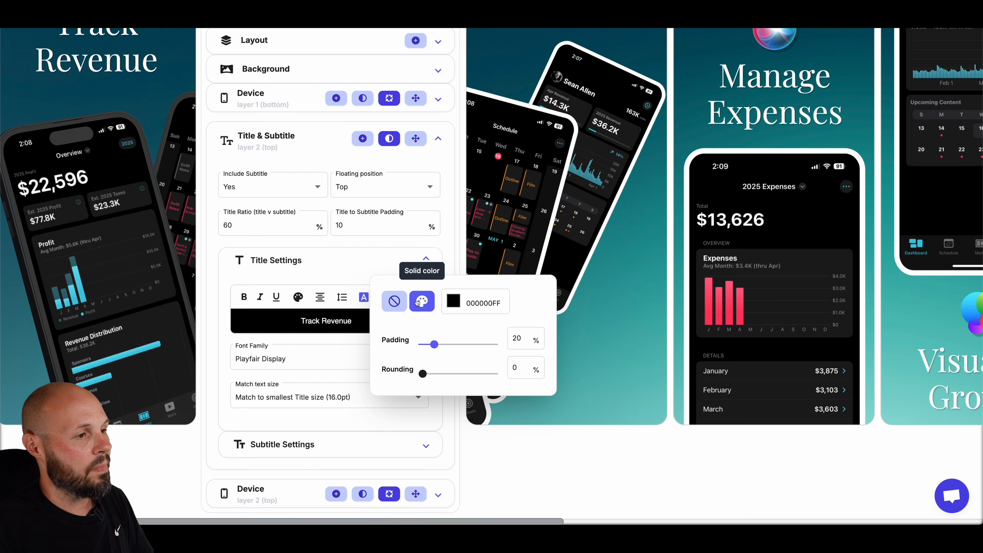
click(451, 302)
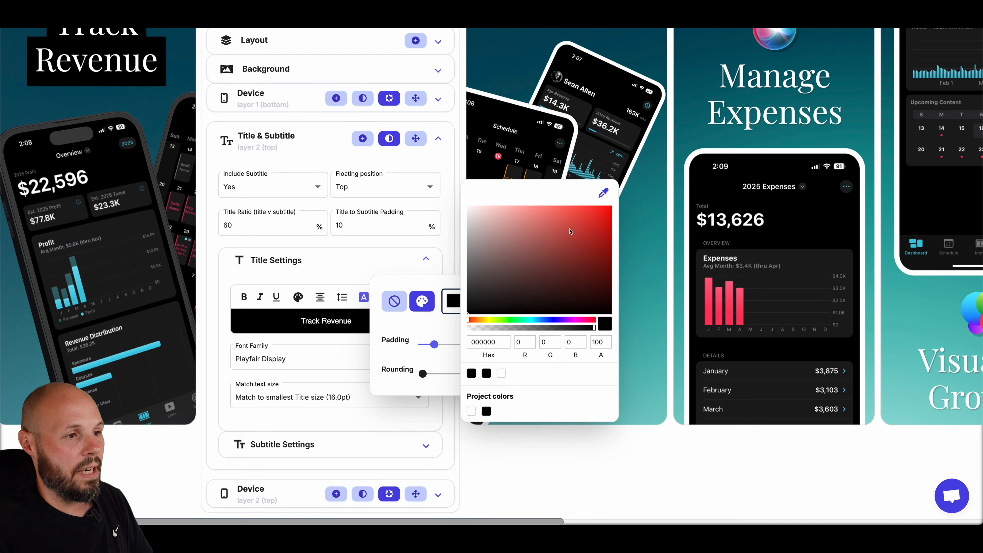
click(603, 194)
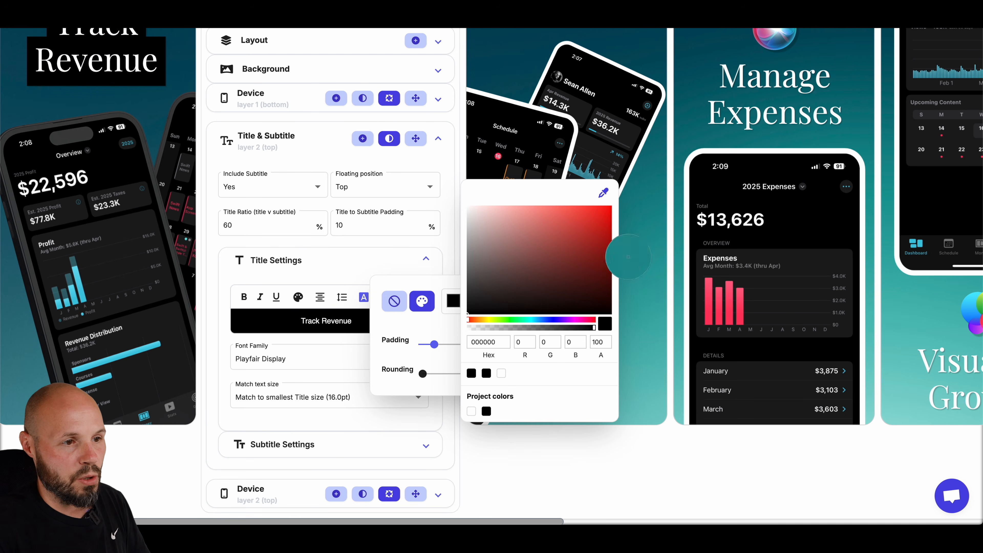
click(709, 321)
click(447, 261)
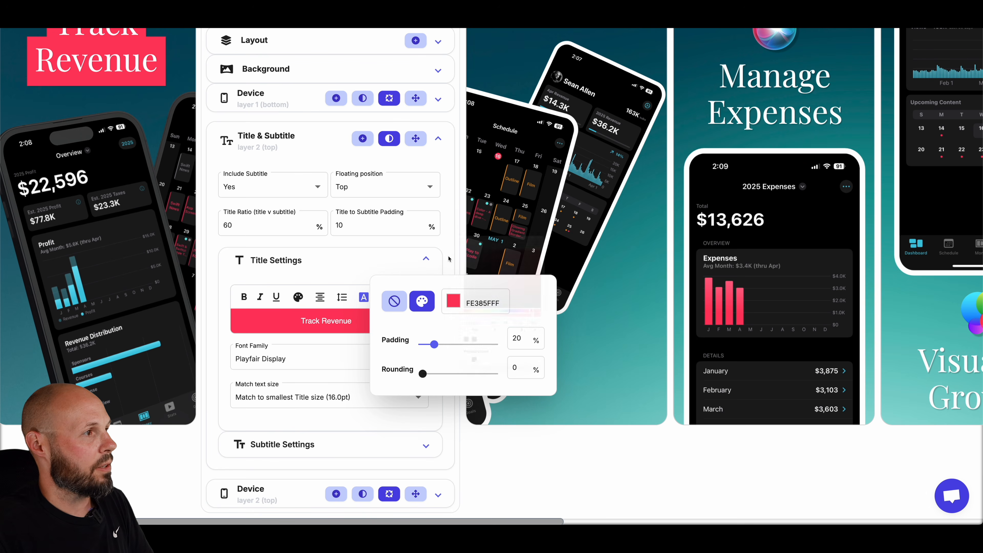
click(449, 261)
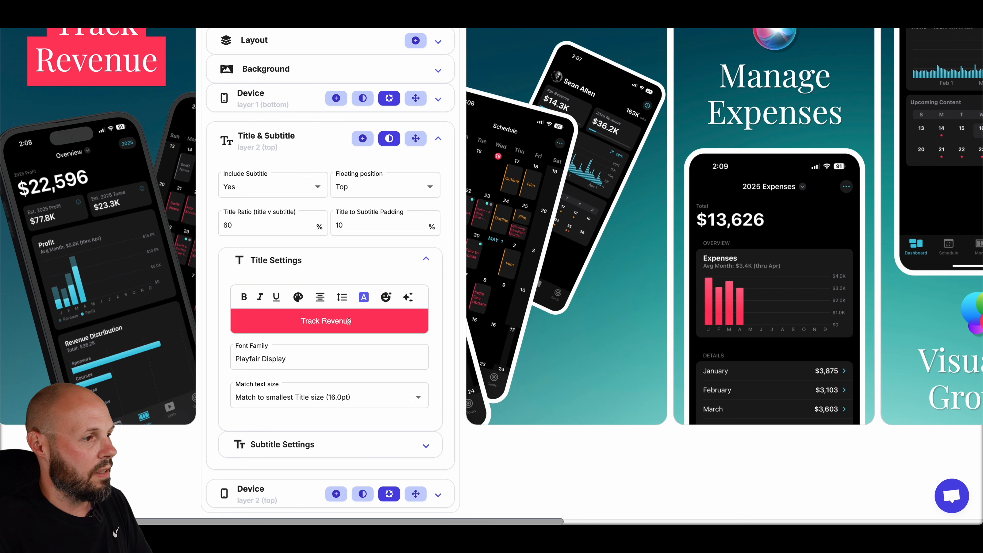
Set the rounding of the title's red text background to 16%
click(364, 297)
drag(423, 335, 448, 342)
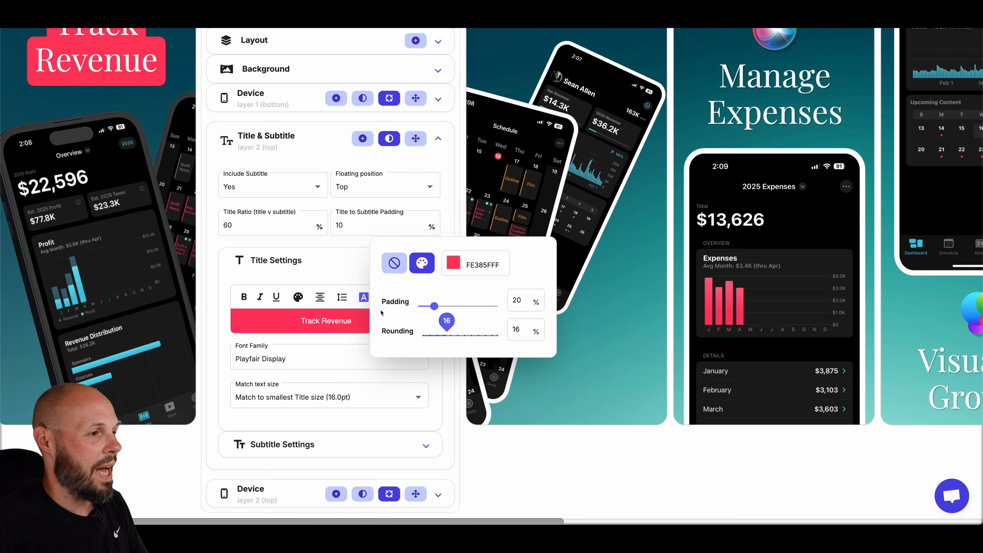
click(232, 288)
Set the font family of the Track Revenue title to Inter from the Google Fonts list
scroll(232, 287, up, 2)
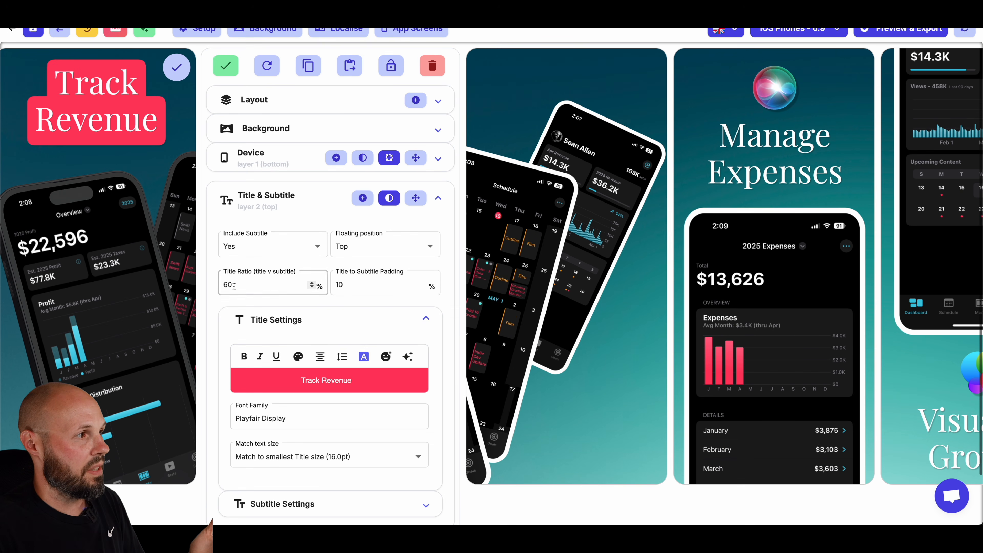
scroll(233, 288, down, 2)
click(299, 367)
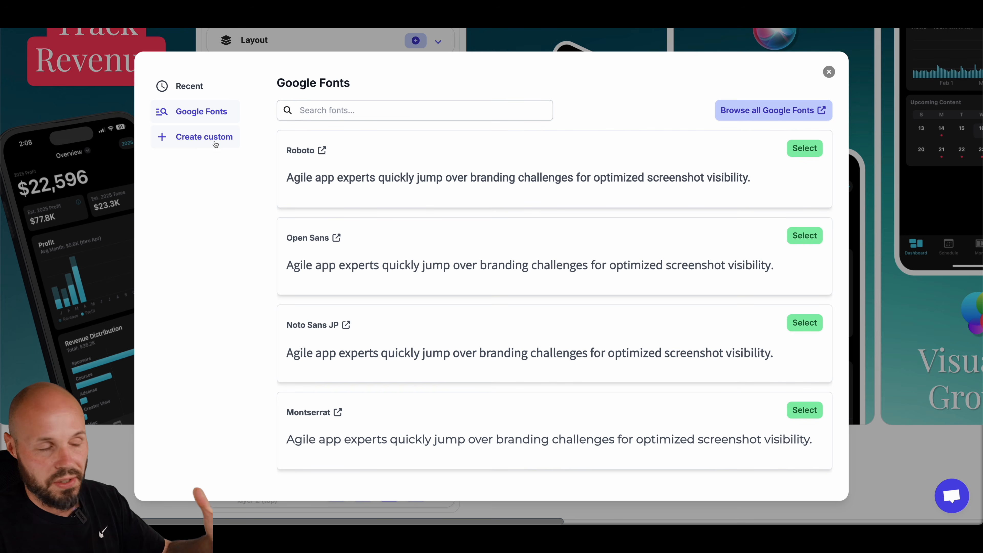
scroll(432, 214, down, 6)
scroll(468, 289, down, 1)
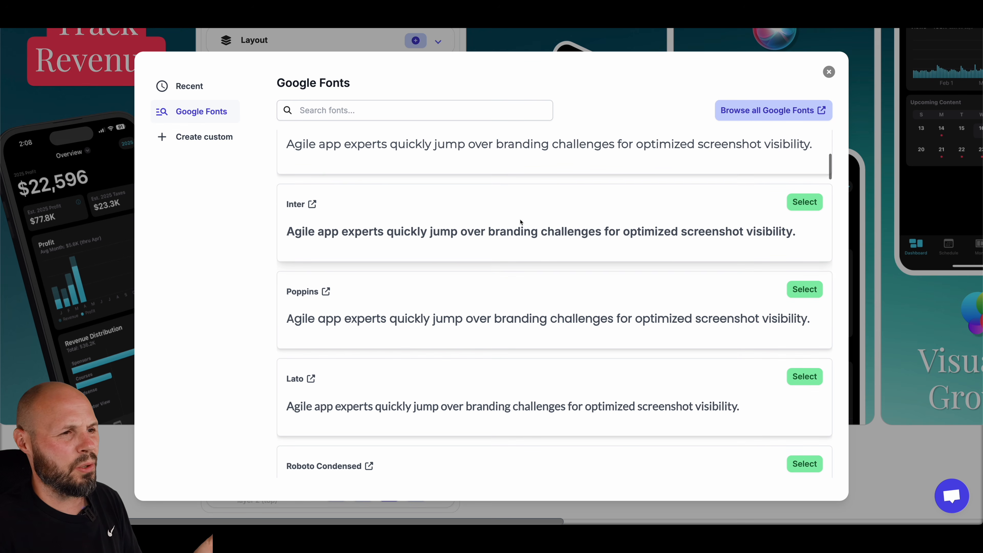
click(804, 202)
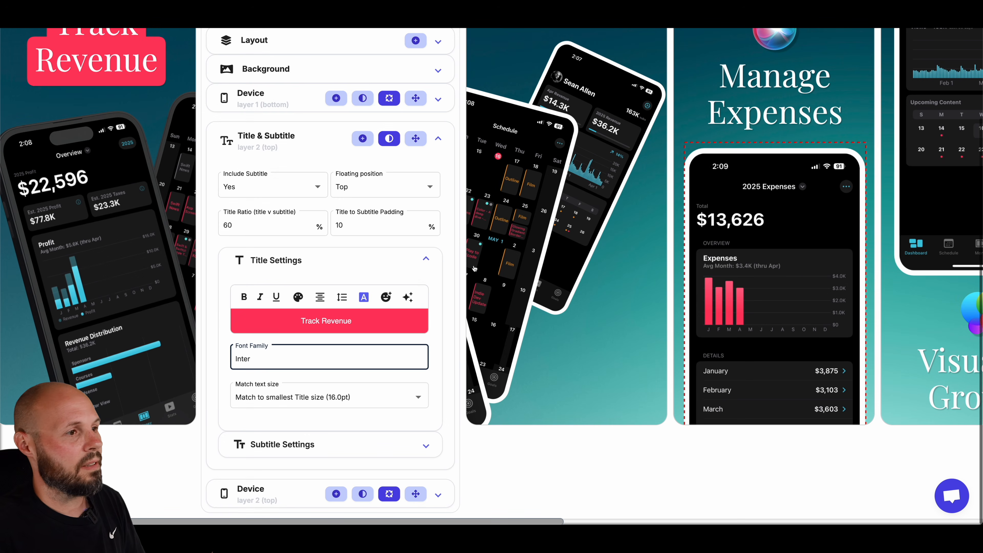
Make the Track Revenue title text bold and finish editing that screenshot
click(244, 298)
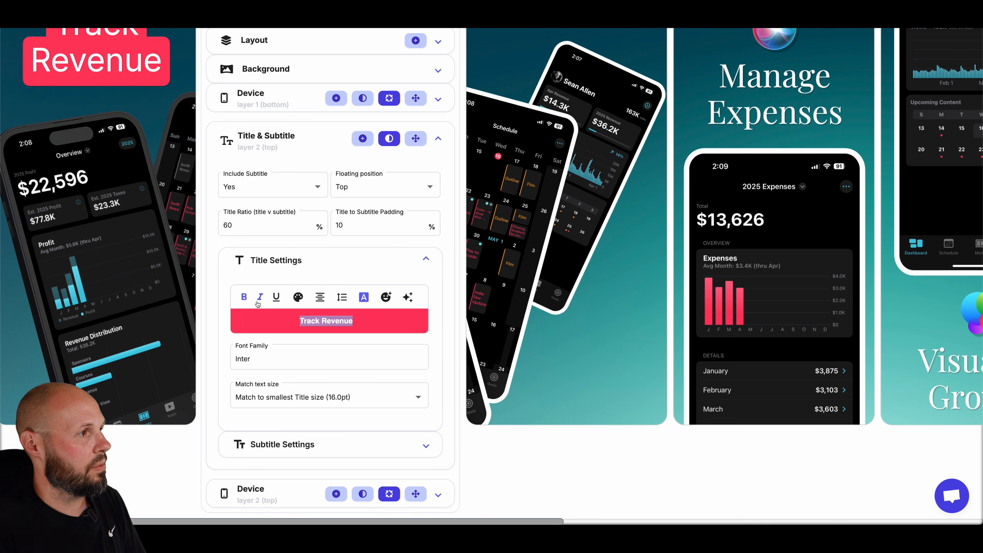
scroll(258, 304, up, 3)
click(226, 120)
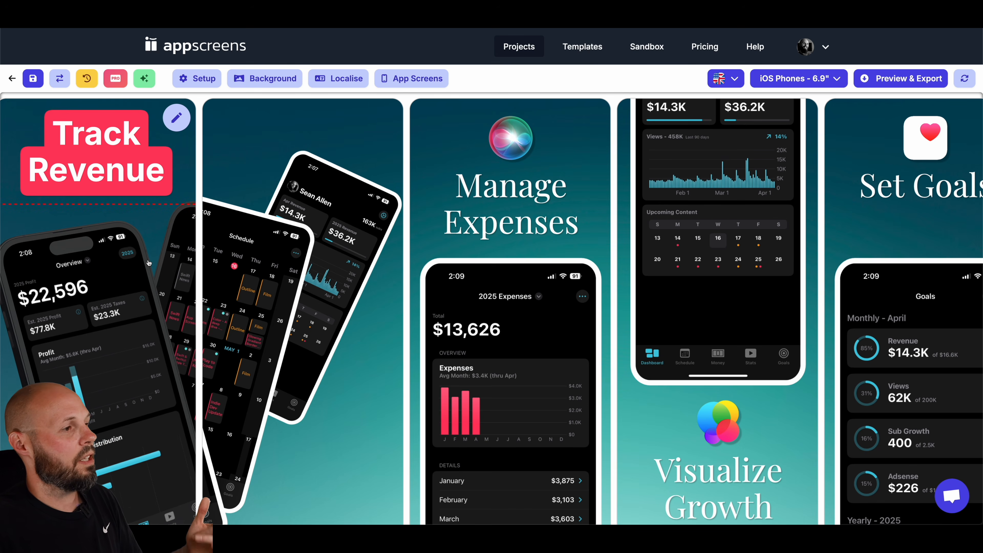
Change the second screenshot's layer 1 device to a Flat Device Mockup in Matte Dark
scroll(149, 264, down, 1)
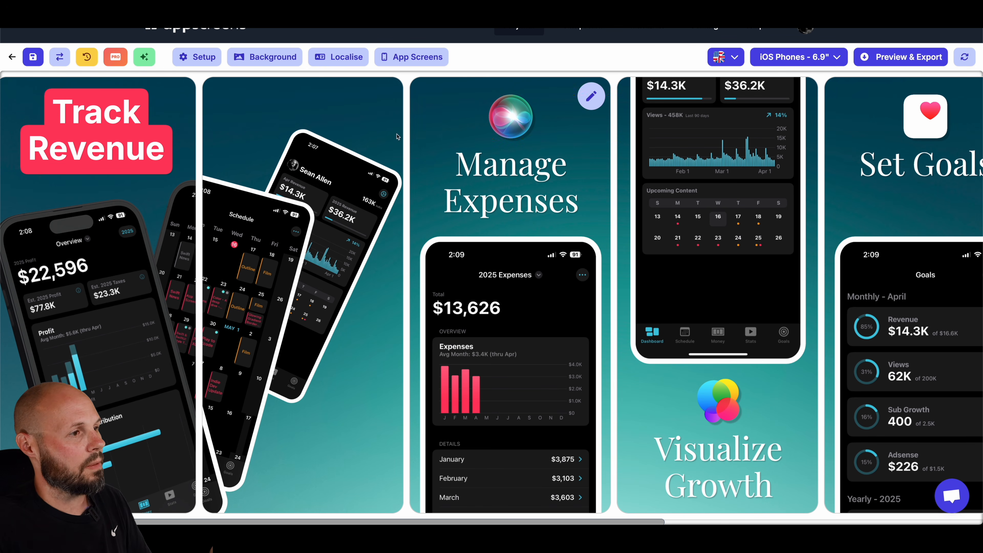
click(591, 95)
click(564, 186)
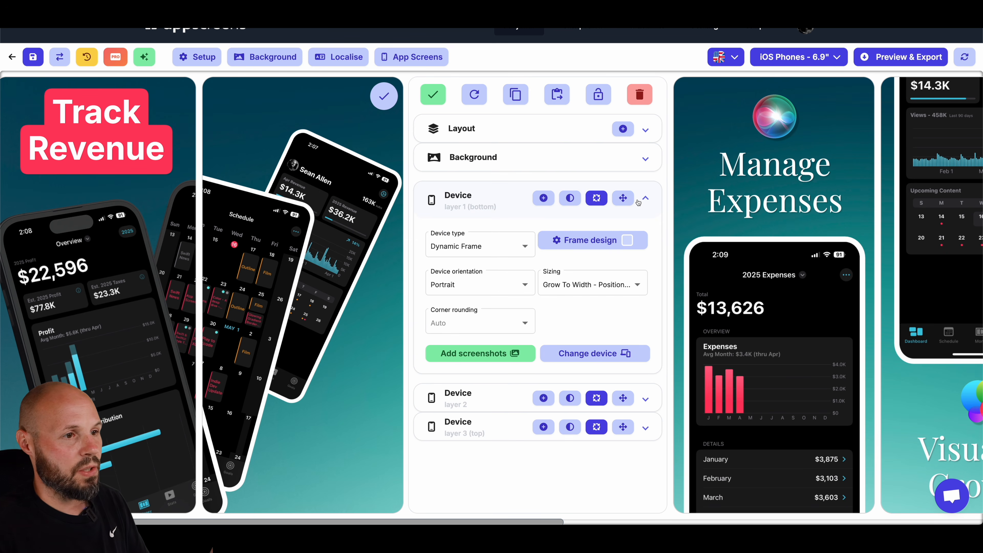
click(492, 246)
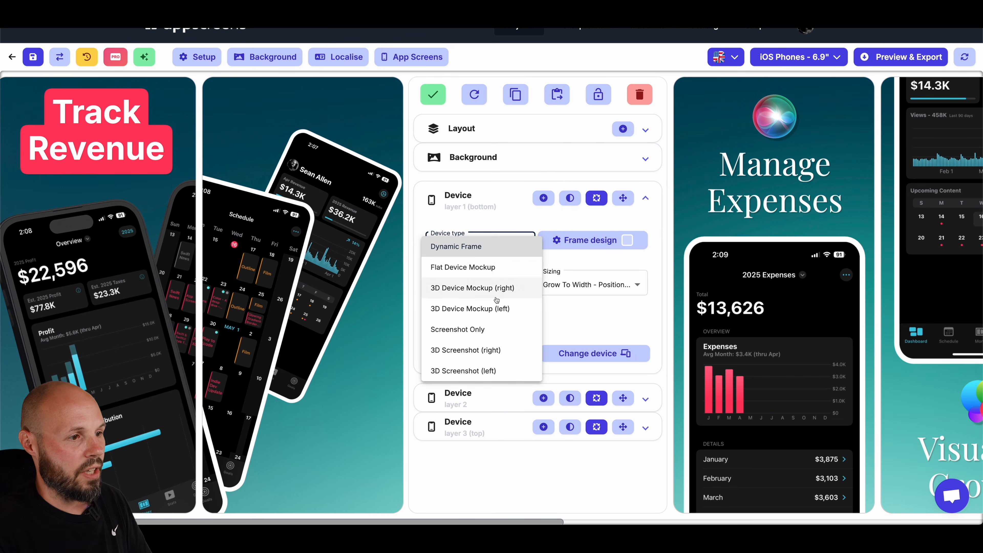
click(468, 267)
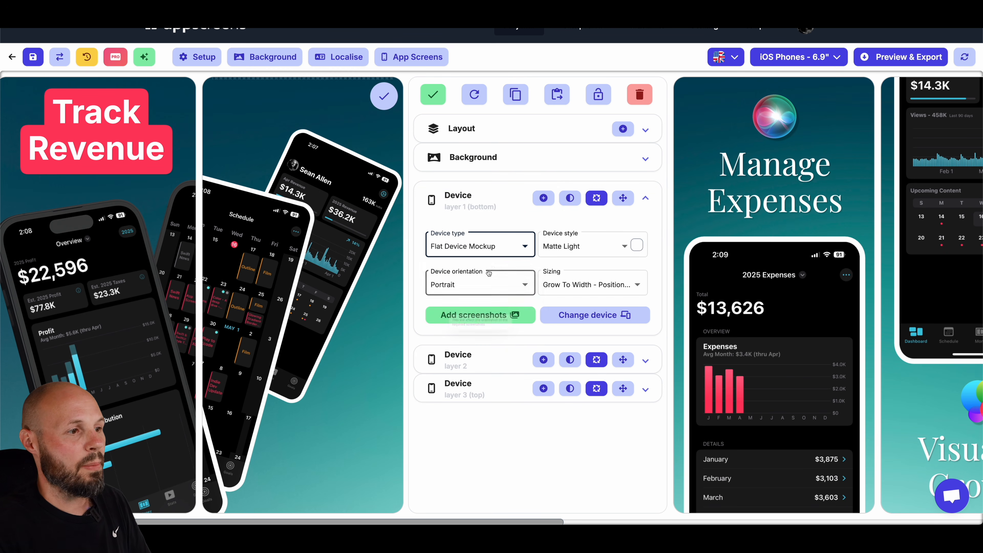
click(624, 247)
click(625, 267)
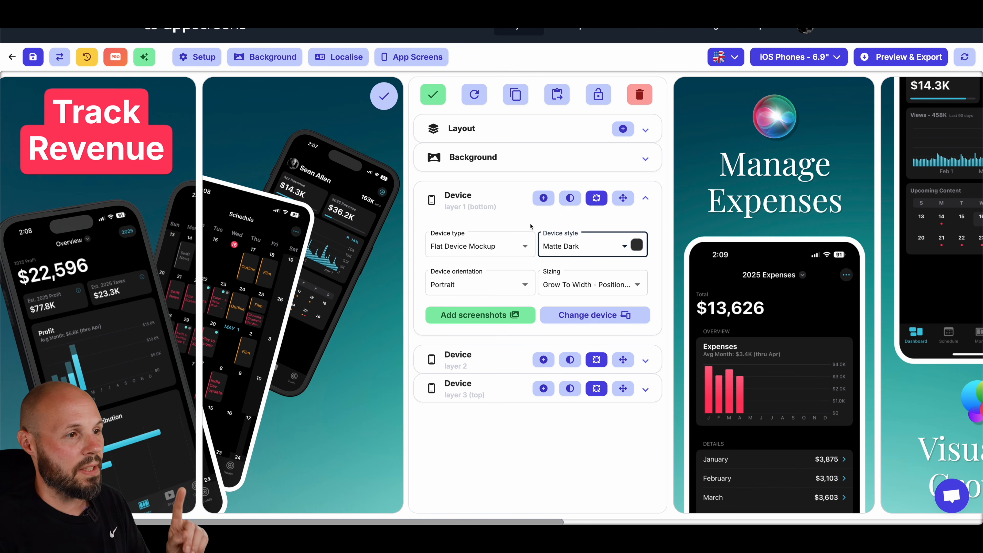
Give the layer 1 device a solid-color shadow with 70% blur and a 35% X offset, and increase the shadow color's opacity
click(571, 199)
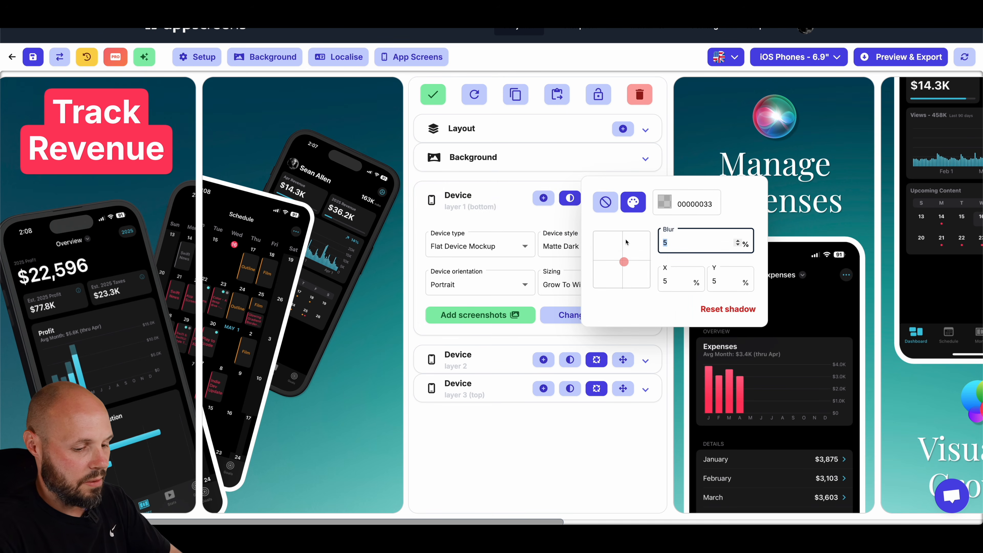
mouse_move(629, 267)
mouse_down()
mouse_move(633, 274)
mouse_move(600, 266)
mouse_move(631, 268)
mouse_up()
click(676, 282)
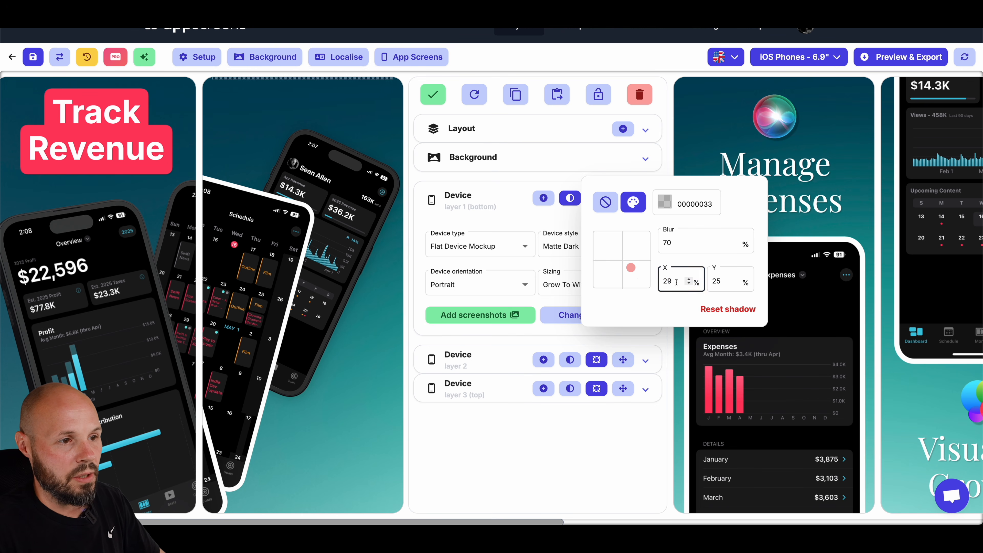
key(Tab)
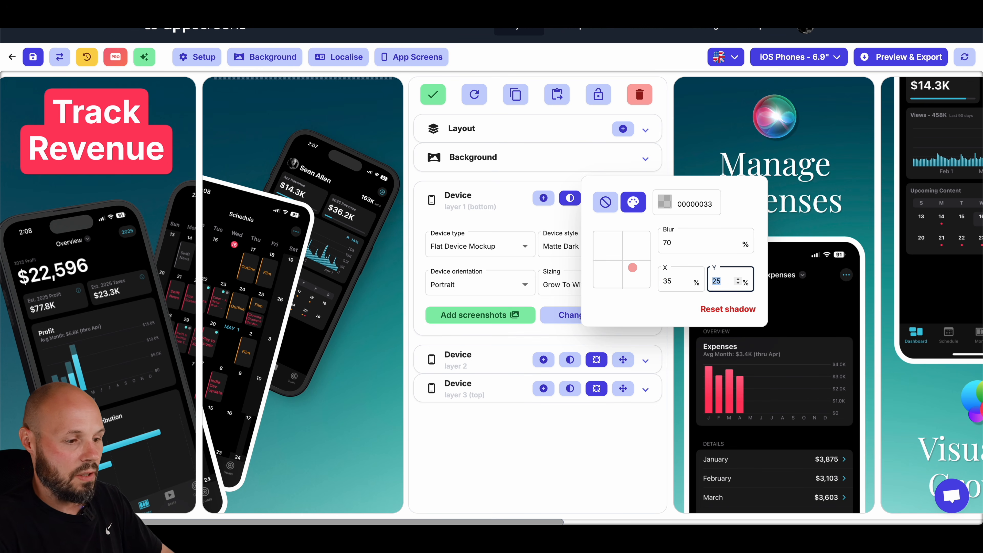
click(689, 204)
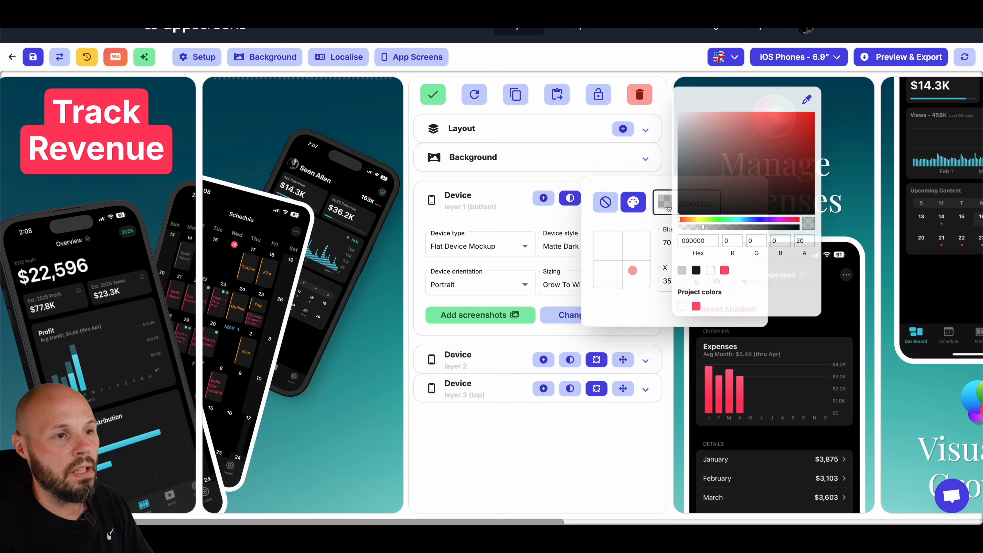
drag(707, 229, 721, 228)
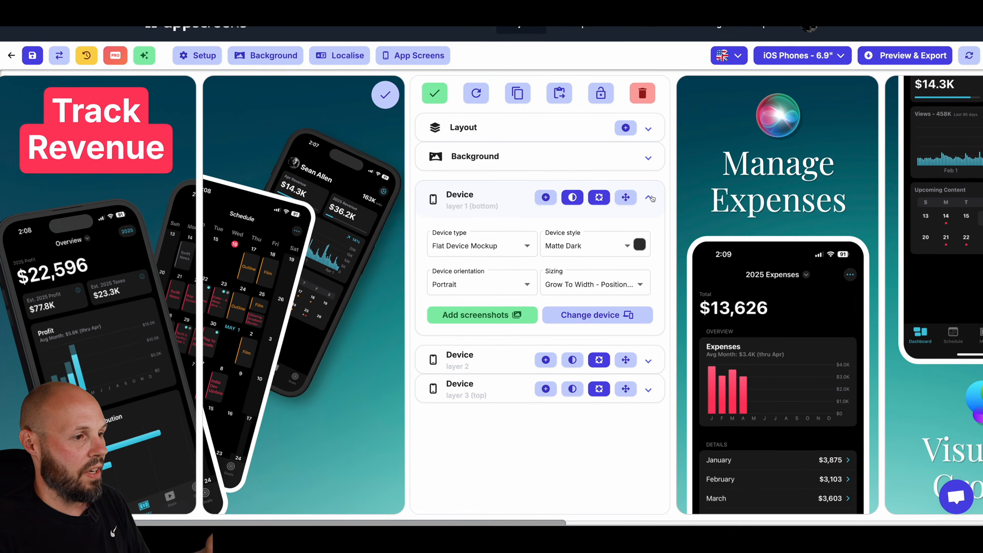
click(651, 198)
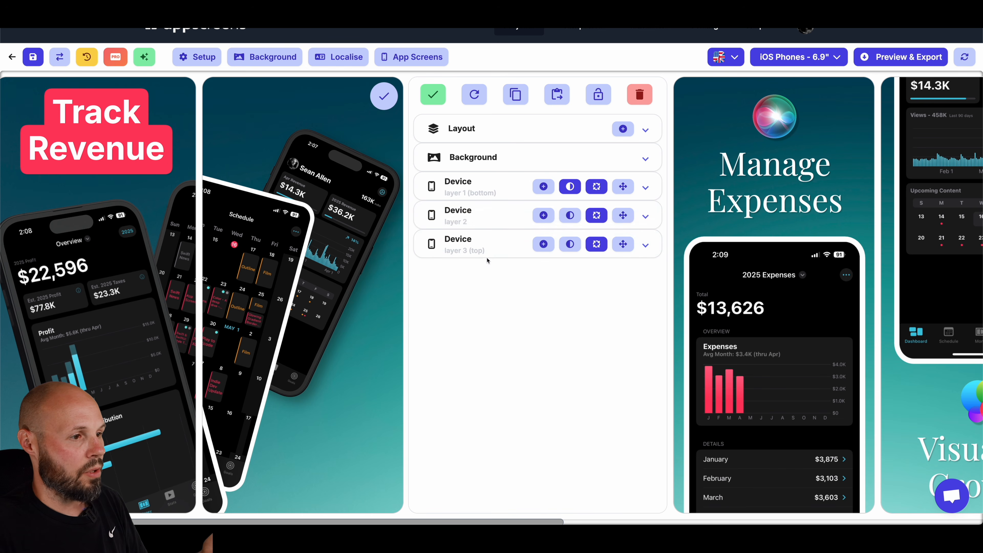
Change the second screenshot's layer 2 device to a 3D Device Mockup (left) in Matte Dark
click(652, 220)
click(518, 271)
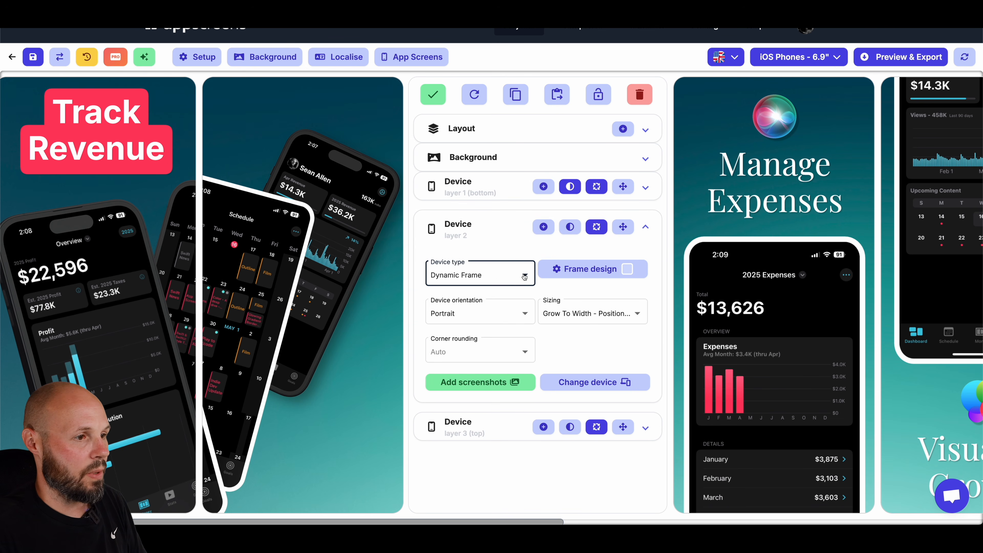
click(516, 337)
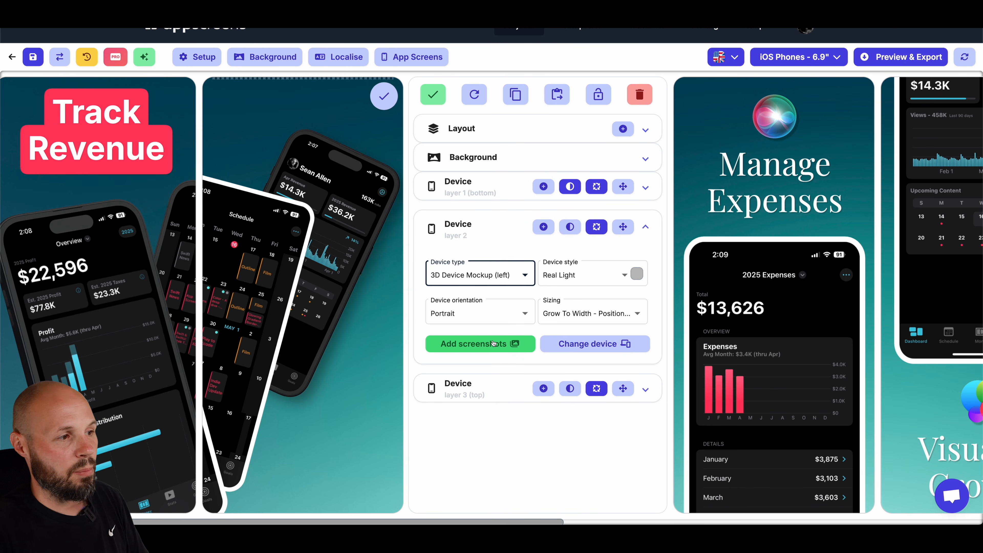
click(624, 275)
click(627, 341)
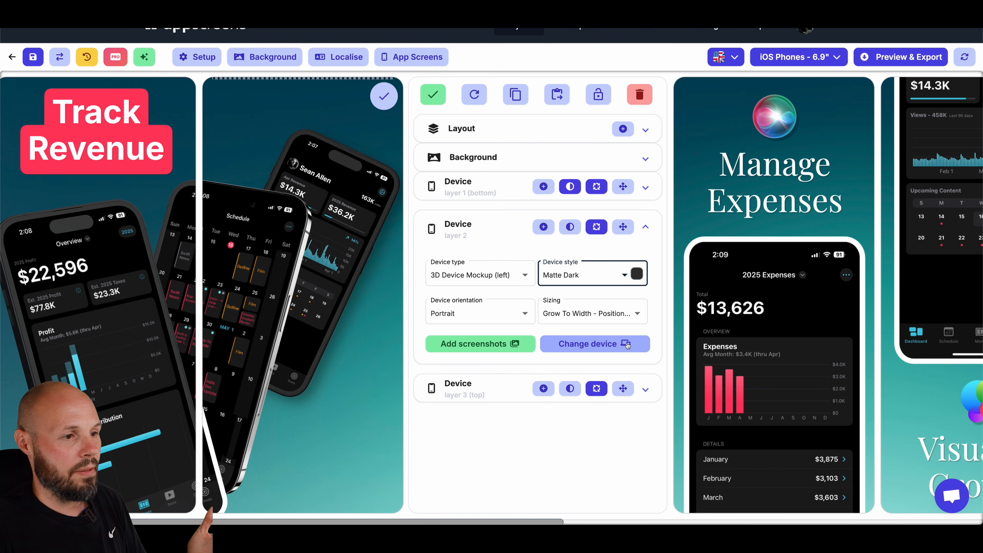
Give the layer 2 device a solid-color shadow with 70% blur and 35% X and Y offsets
click(597, 226)
click(632, 228)
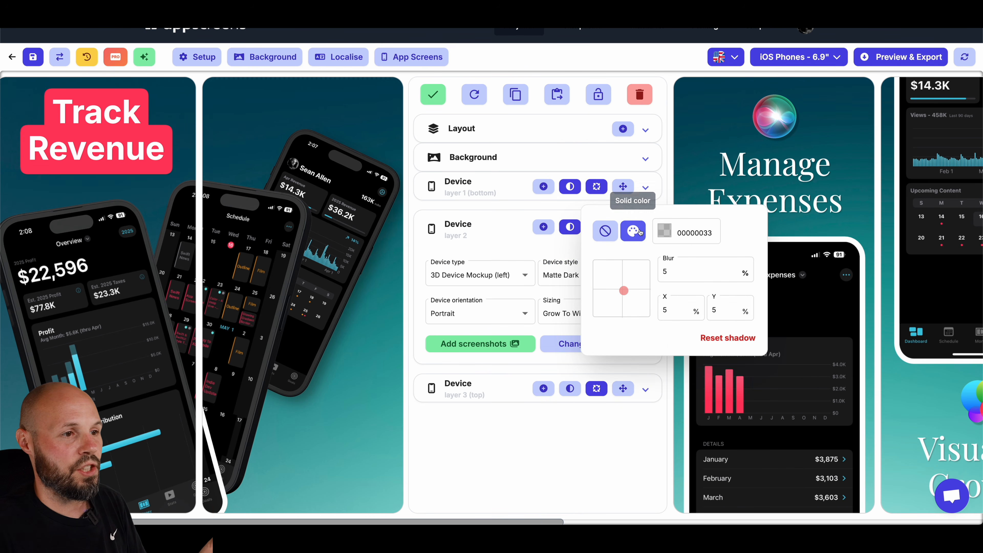
double_click(688, 271)
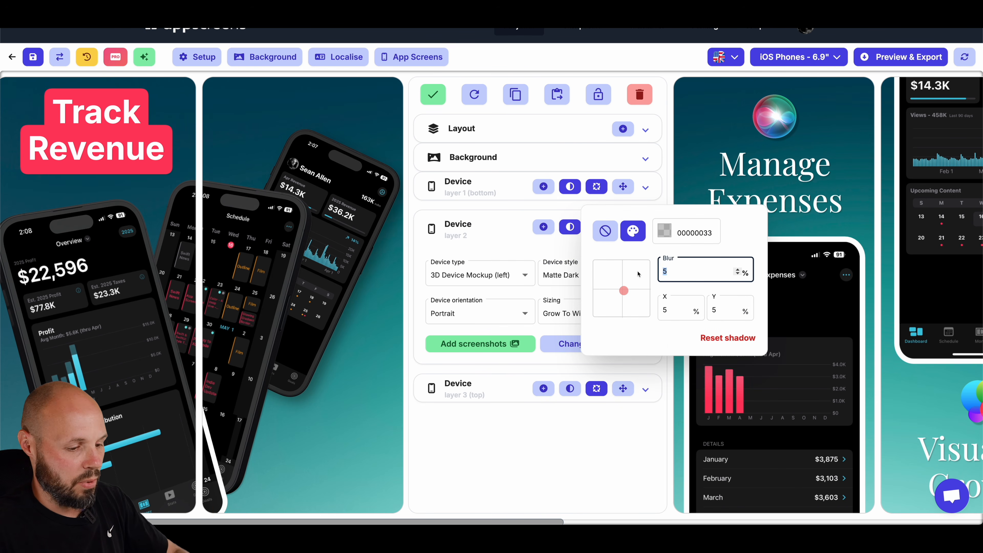
key(Tab)
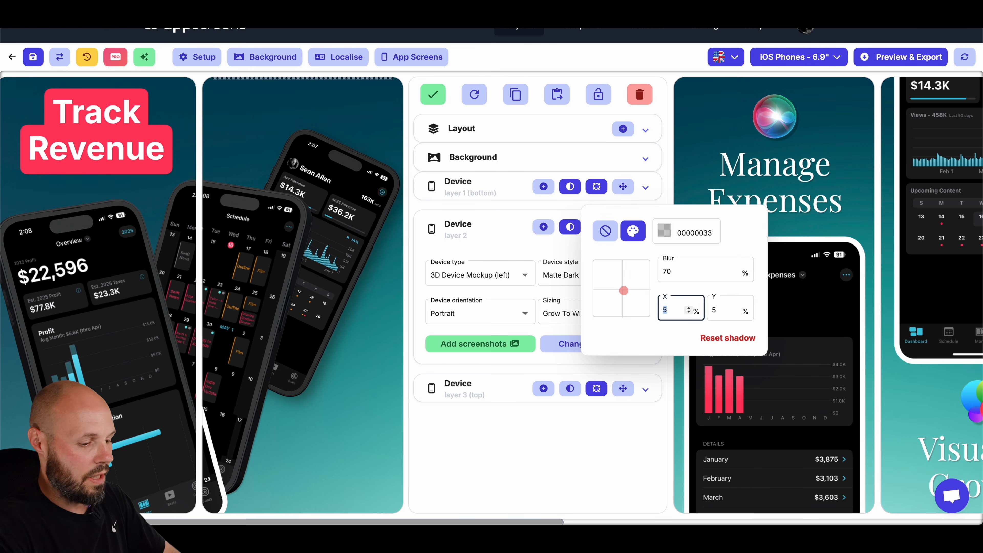
text(35)
key(Tab)
text(35)
Set the alpha of the layer 2 device's black shadow color to 35 and close the layer's settings
click(703, 234)
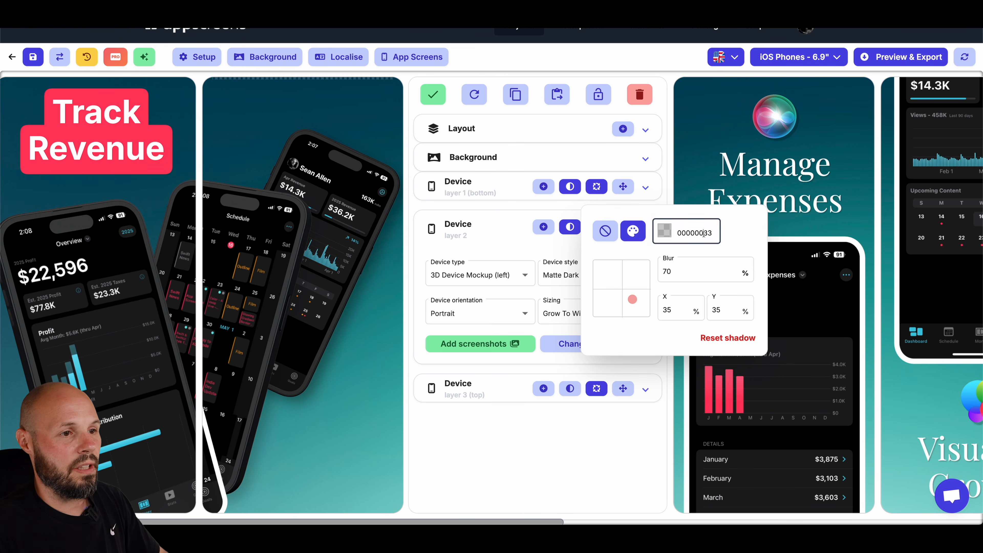
click(664, 233)
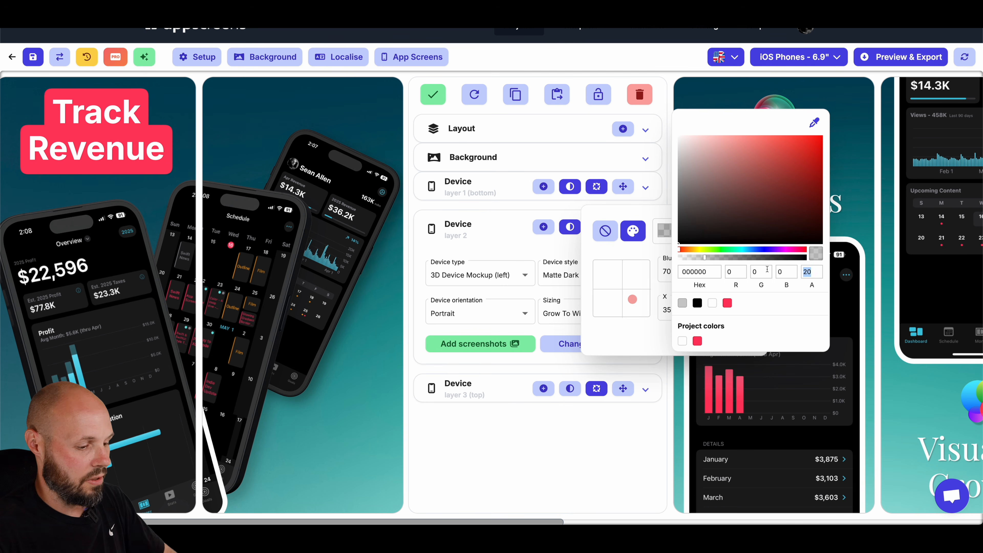
text(35)
click(517, 206)
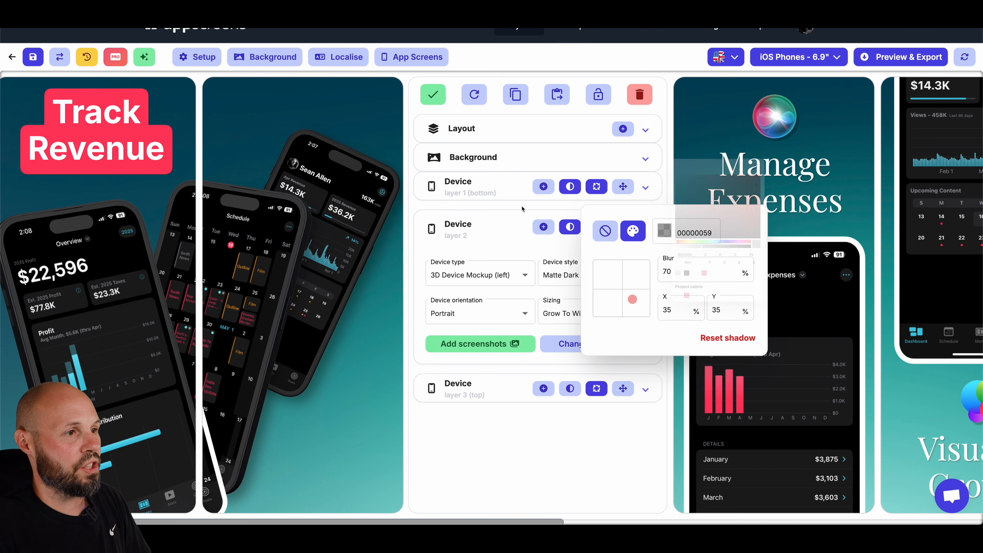
click(545, 211)
click(644, 223)
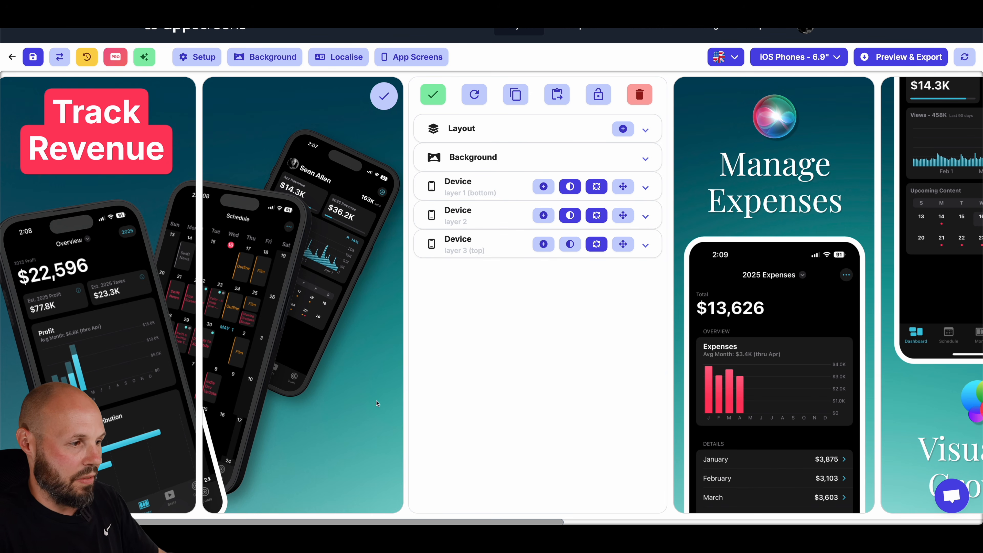
Change the second screenshot's layer 3 device to a 3D Device Mockup (left) in Matte Dark
click(645, 245)
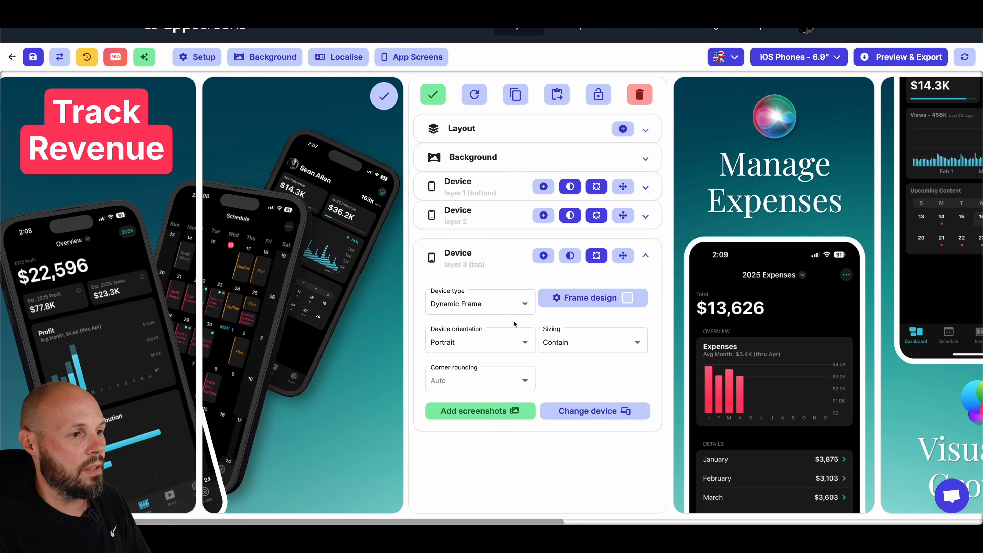
click(528, 306)
click(481, 366)
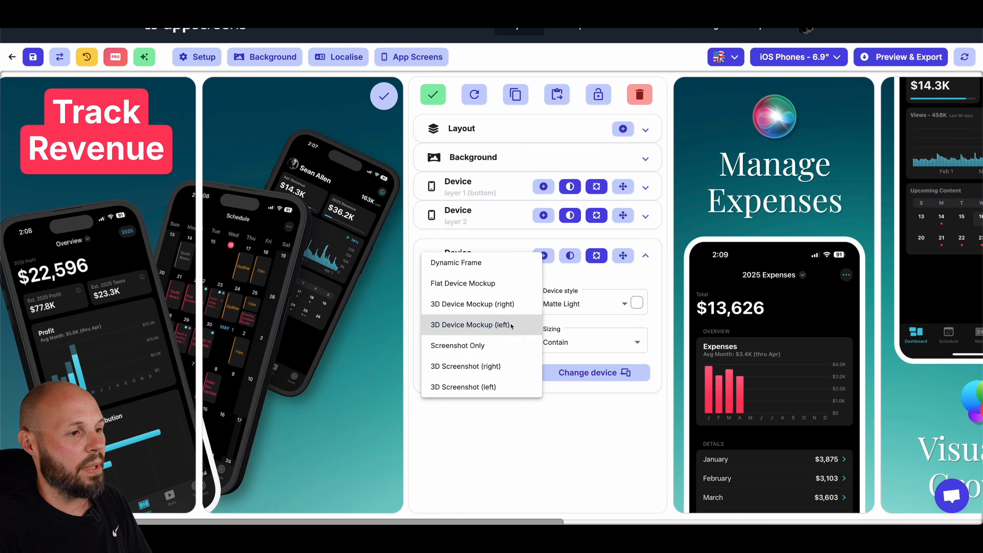
click(630, 305)
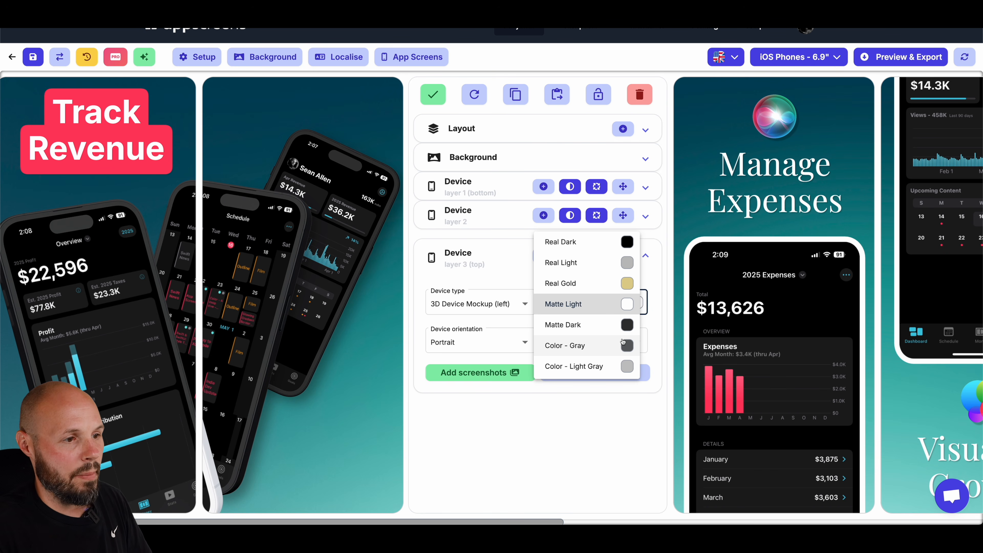
click(630, 327)
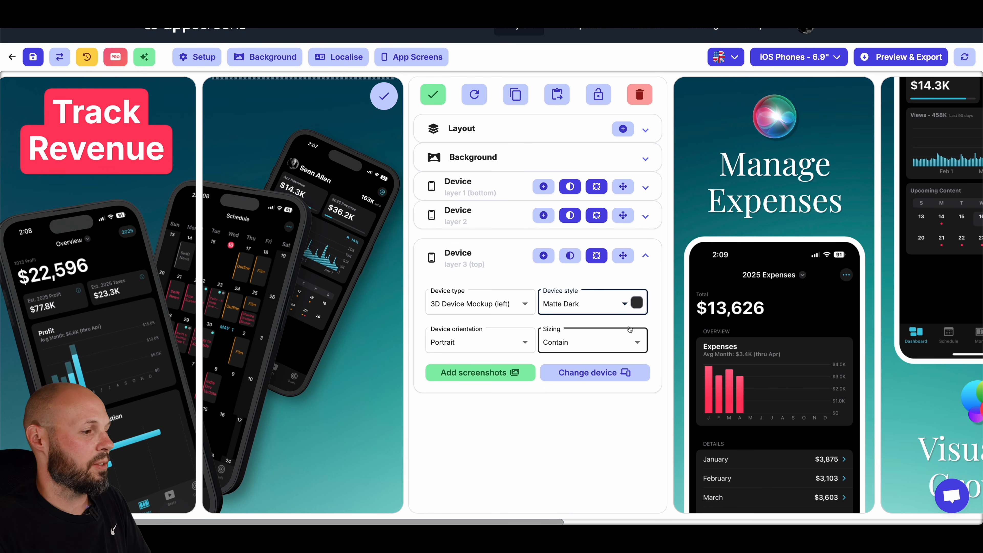
click(645, 255)
Check the second screenshot's layer layout without saving any layout change, and finish editing the screenshot
click(645, 131)
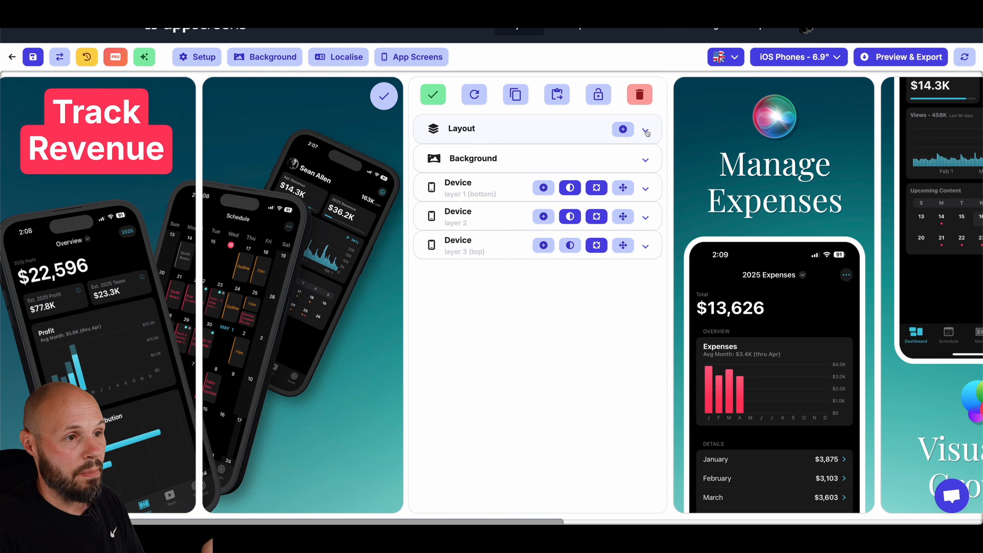
click(595, 172)
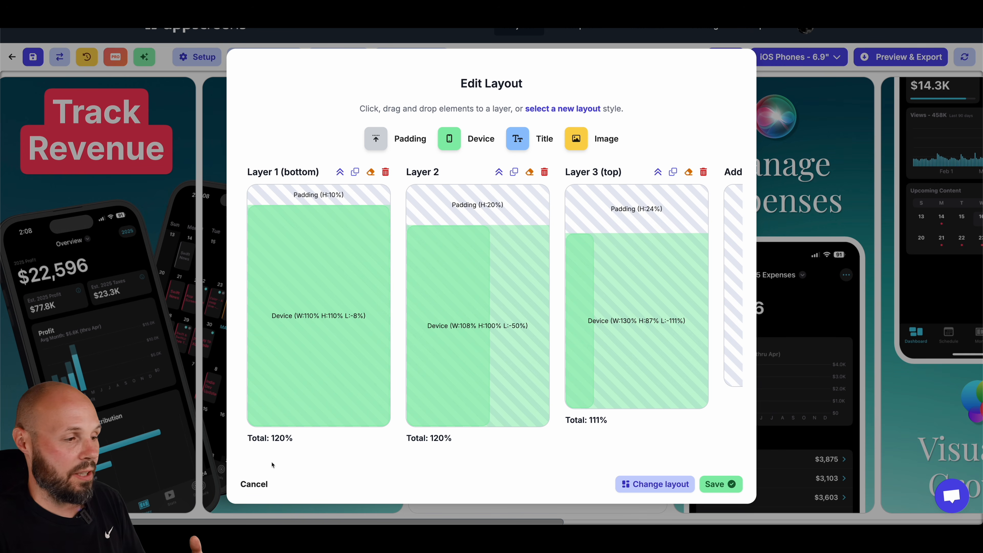
click(254, 485)
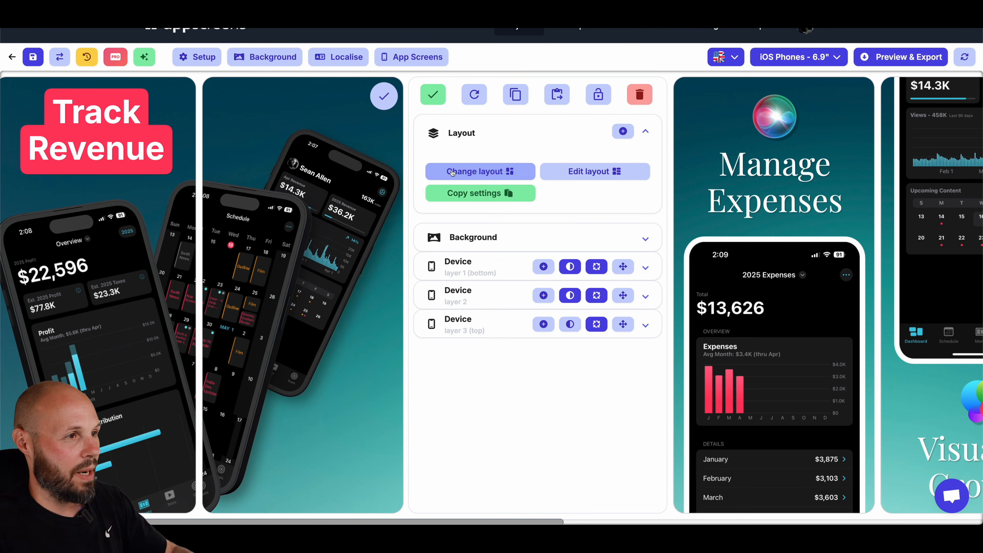
click(433, 95)
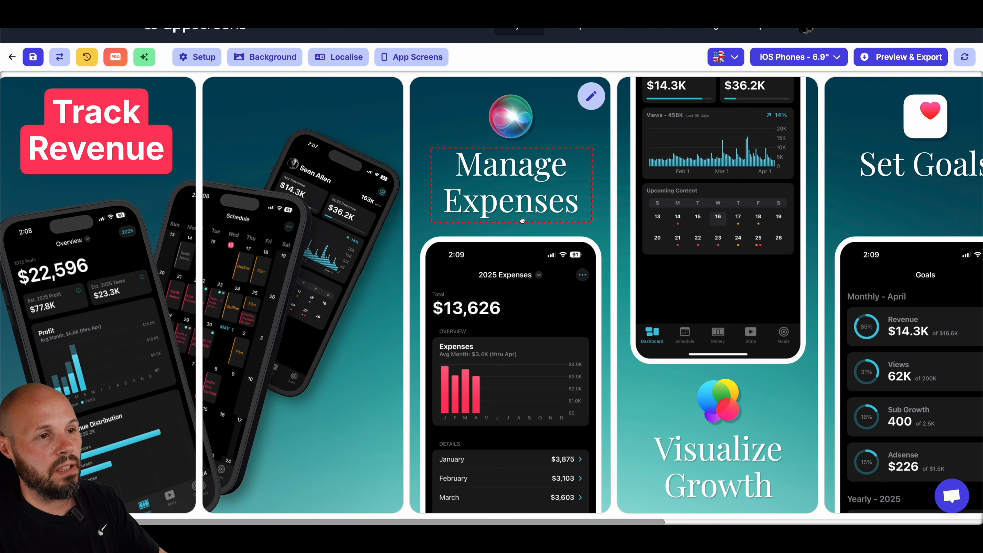
Change the third screenshot's device to a Flat Device Mockup in Matte Dark
scroll(544, 257, right, 8)
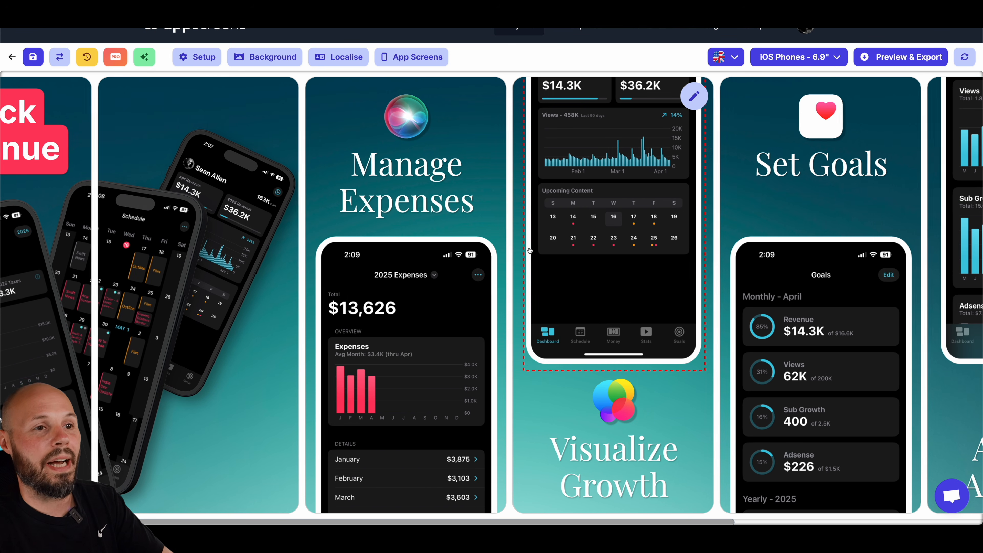
scroll(530, 252, left, 8)
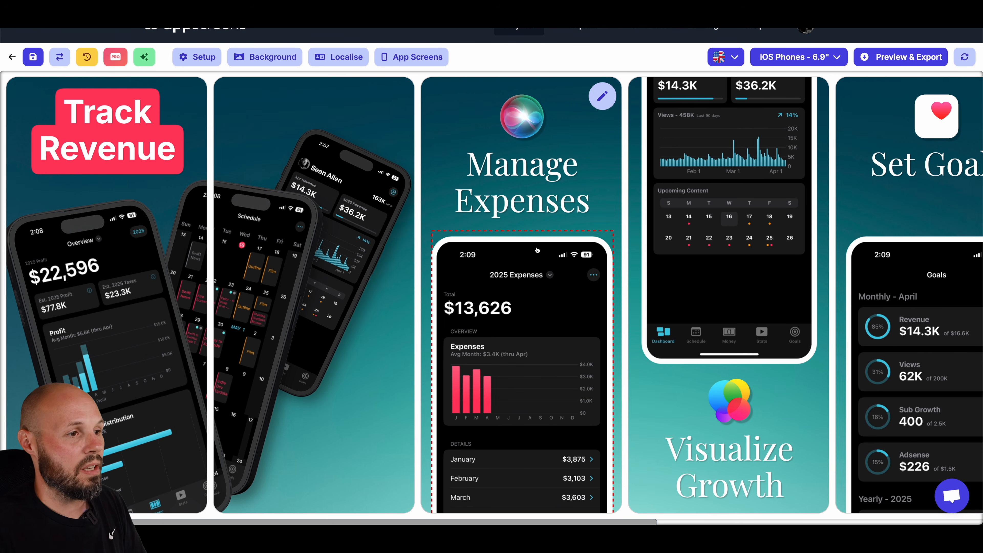
click(602, 96)
click(676, 257)
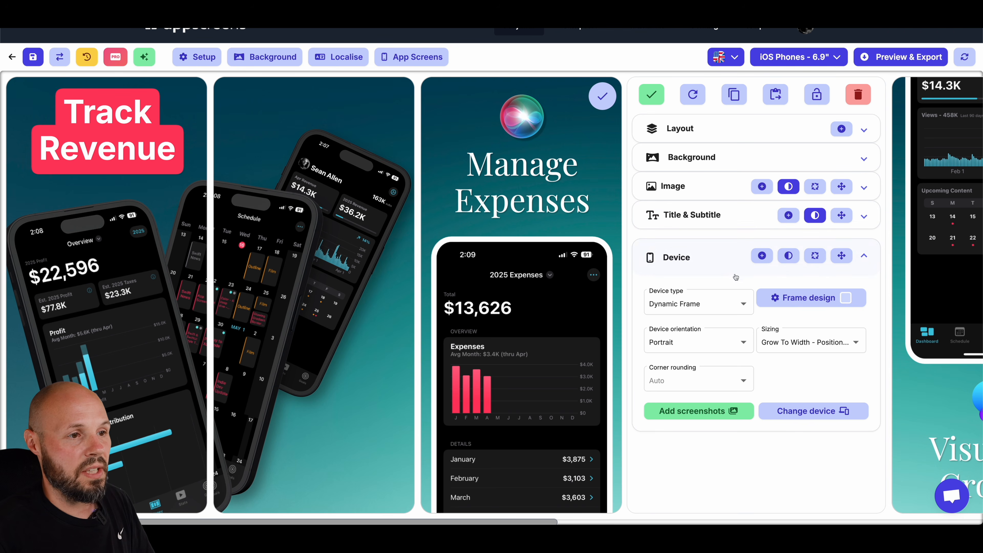
click(744, 303)
click(736, 323)
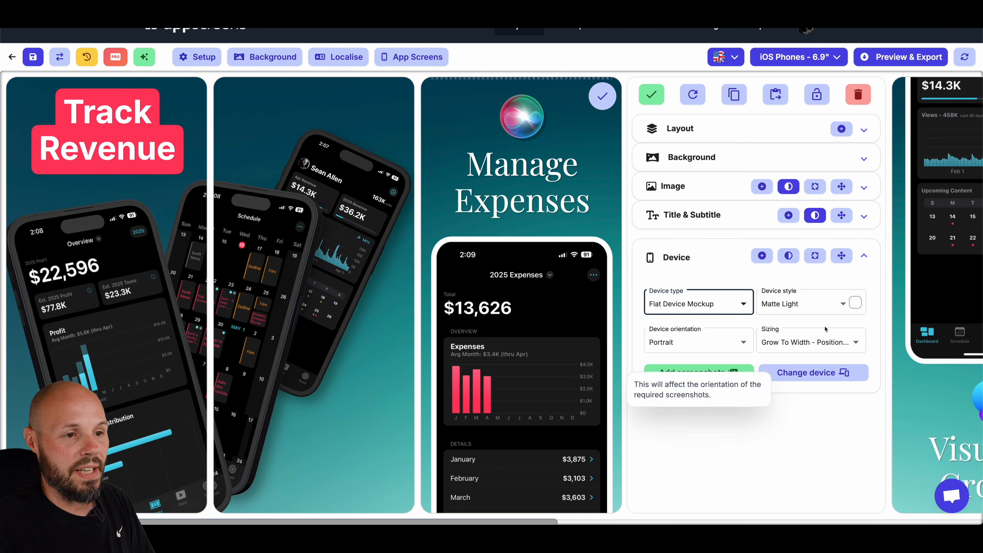
click(844, 303)
click(846, 325)
Make the "Manage Expenses" title bold and set its font family to Inter
click(693, 215)
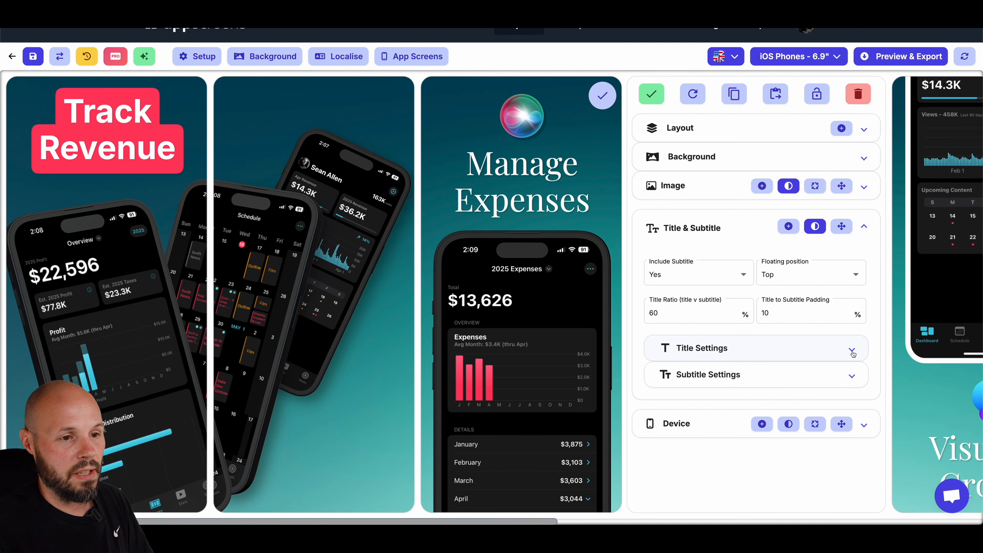
click(852, 348)
scroll(778, 349, down, 2)
drag(790, 345, 664, 343)
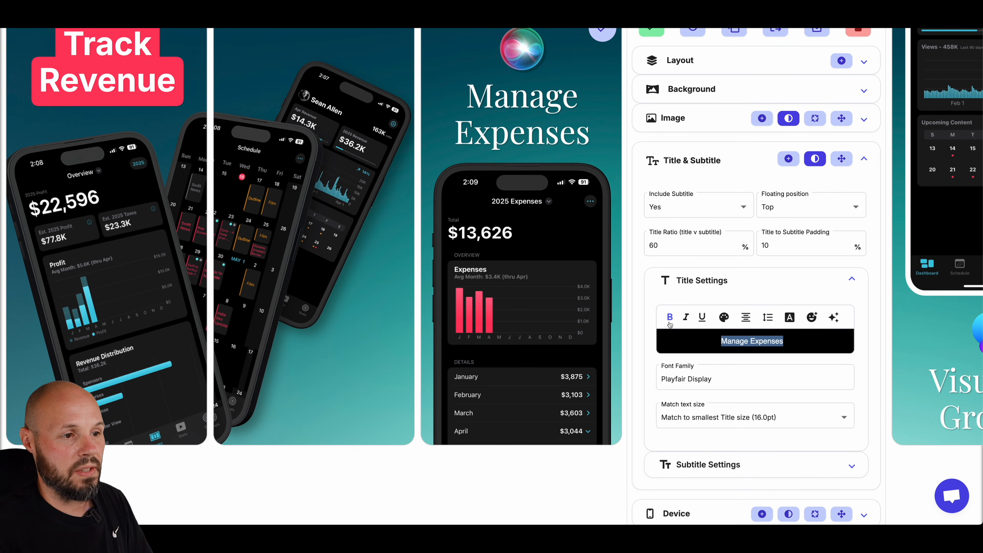
click(755, 378)
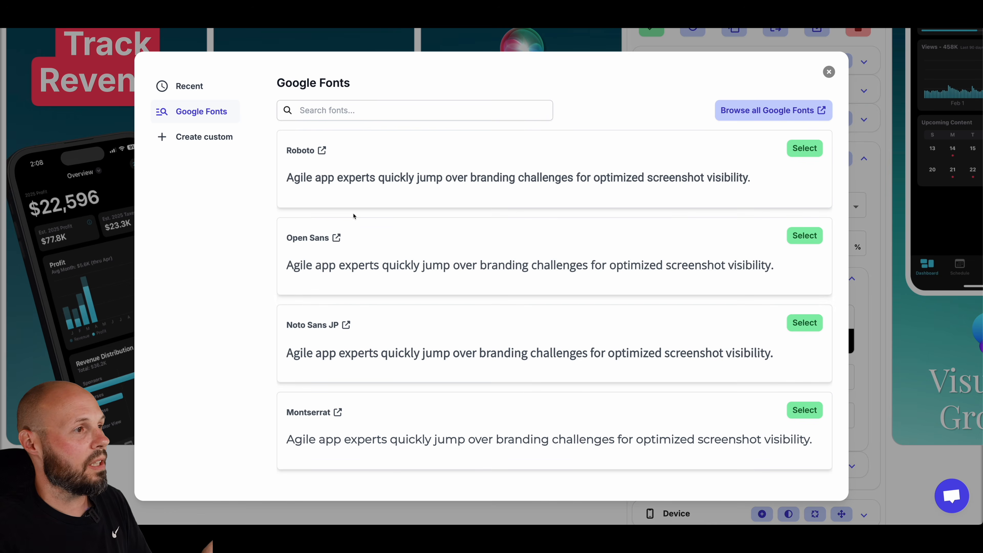
scroll(522, 292, down, 4)
click(804, 261)
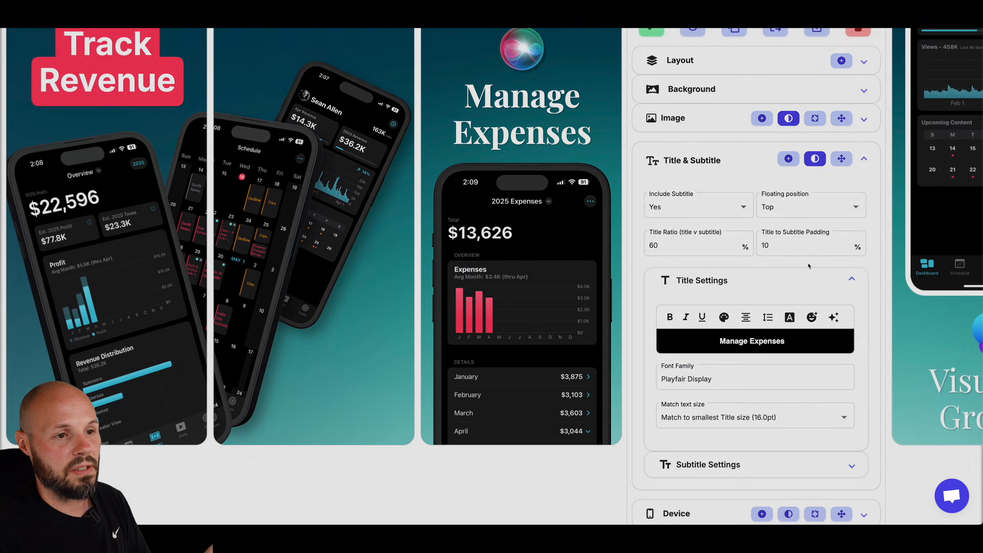
Highlight the "Manage Expenses" title with color 0B6773 sampled from the screenshot background and set the highlight rounding to 14%
click(812, 317)
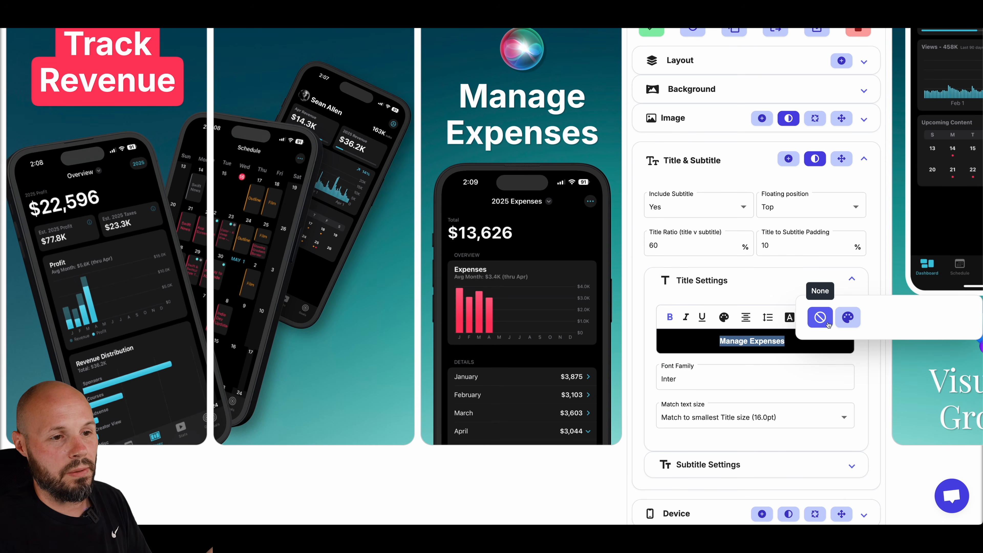
click(848, 322)
click(879, 322)
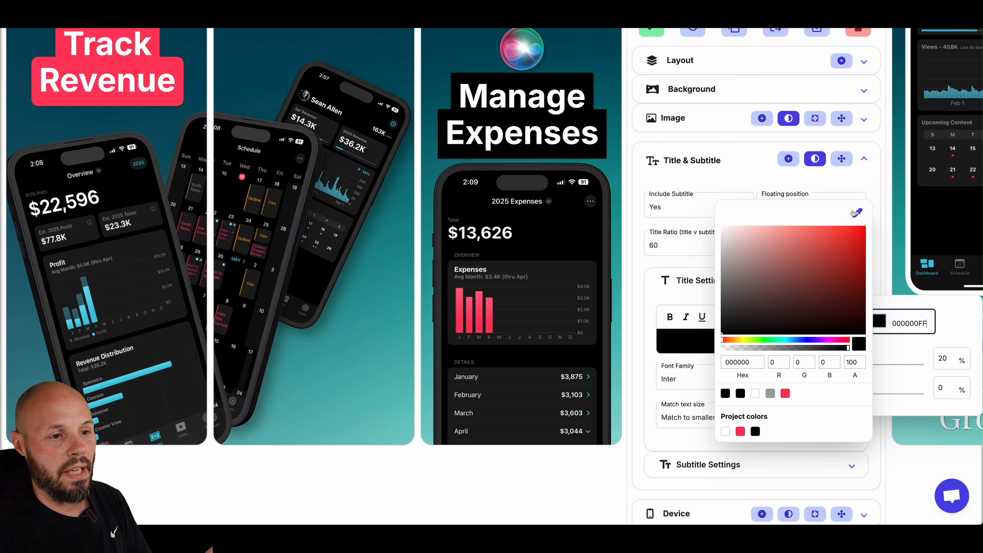
click(854, 213)
click(445, 83)
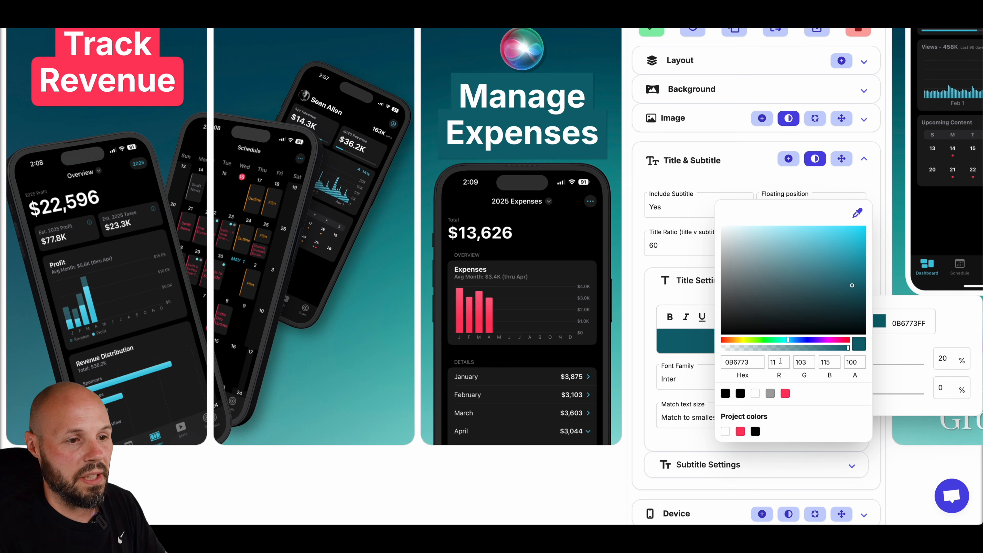
click(880, 410)
drag(848, 394, 856, 397)
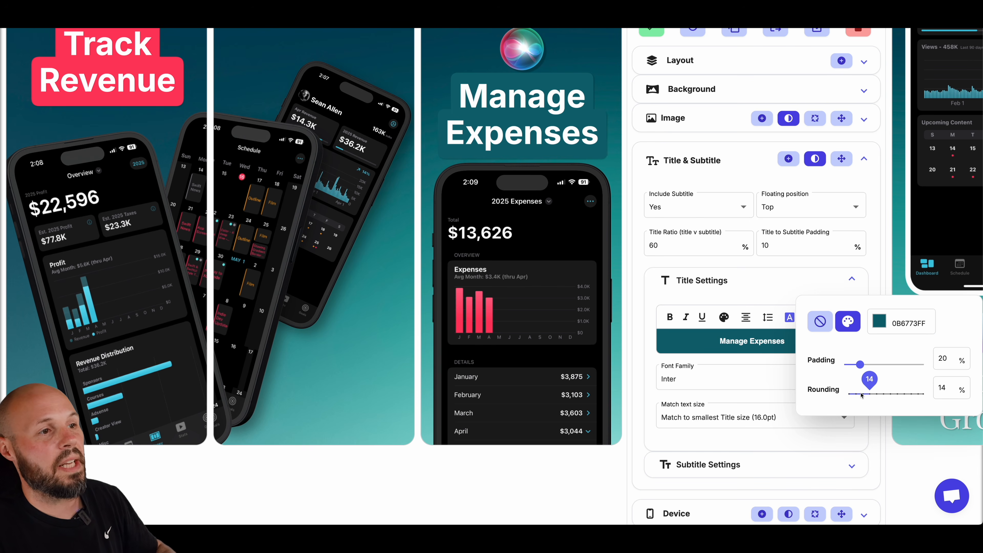
click(882, 270)
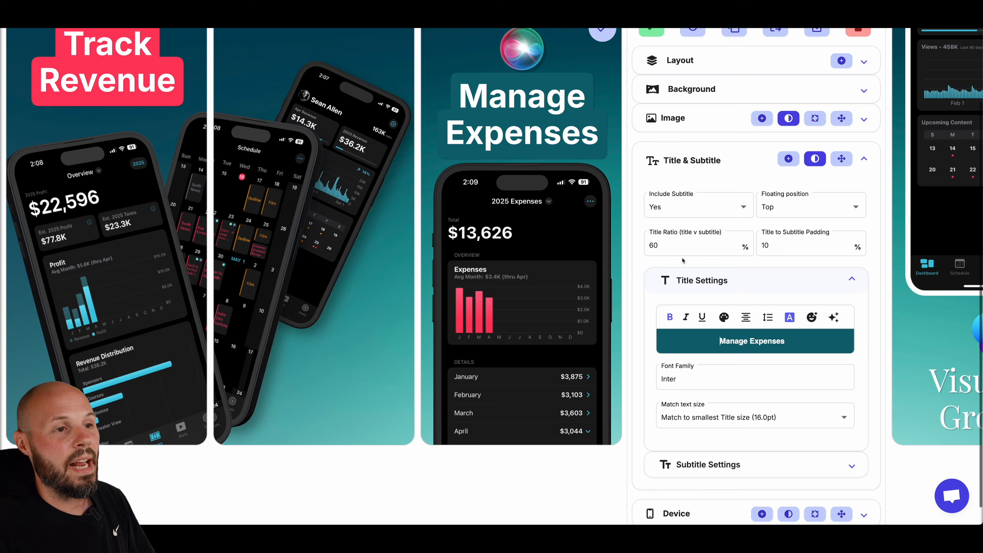
Replace the third screenshot's image above the title with expense-icon.png from the appscreens folder on the Desktop
scroll(519, 140, up, 3)
click(519, 139)
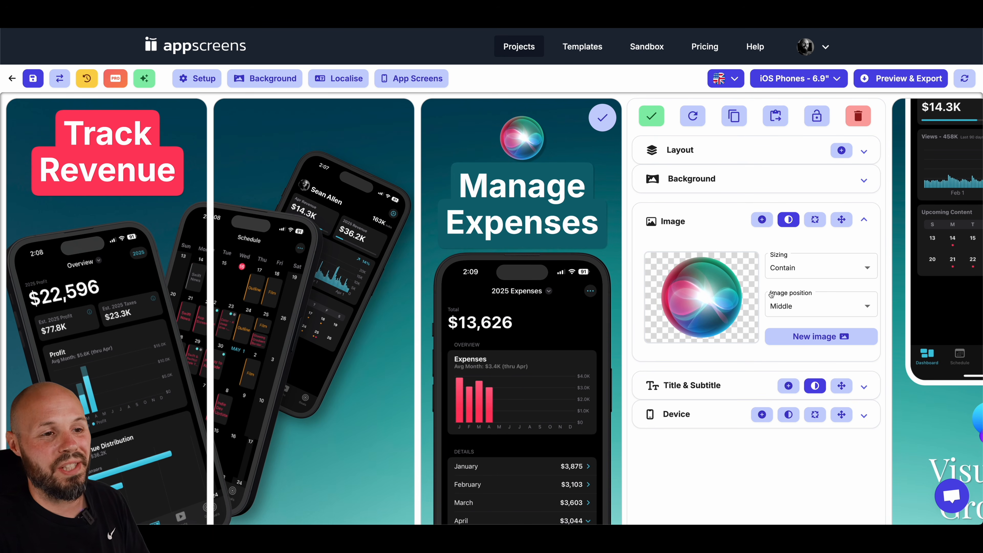
click(820, 340)
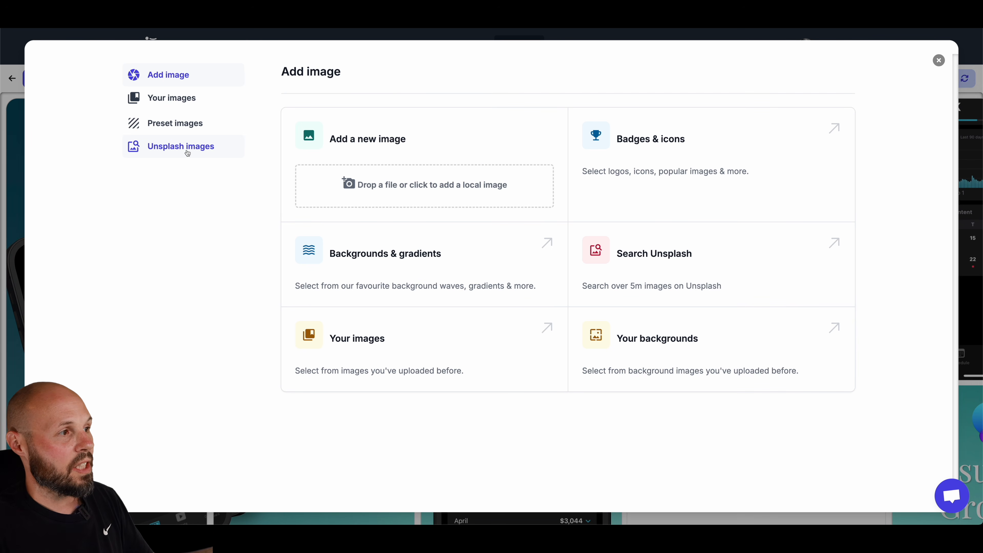
click(182, 128)
scroll(468, 268, down, 7)
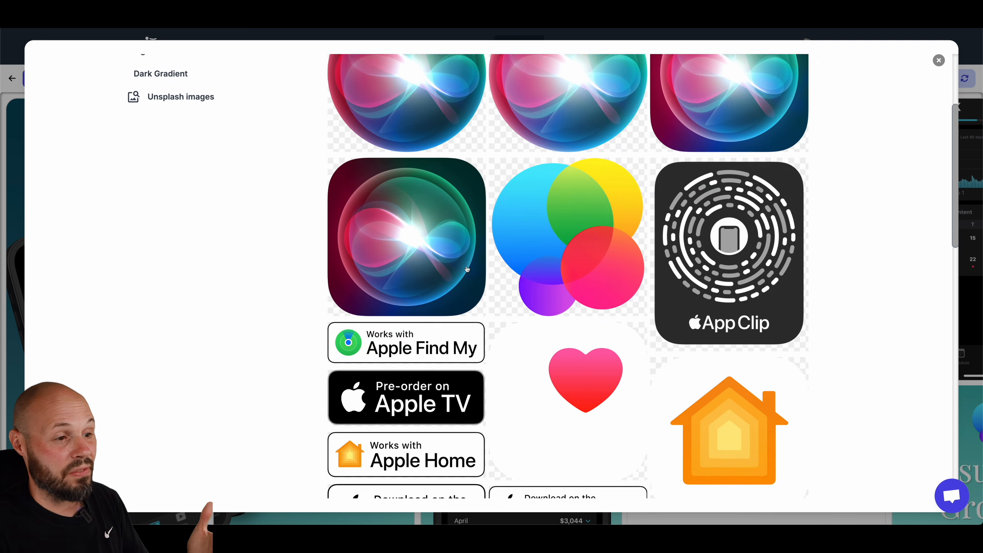
scroll(468, 269, down, 7)
scroll(209, 115, up, 14)
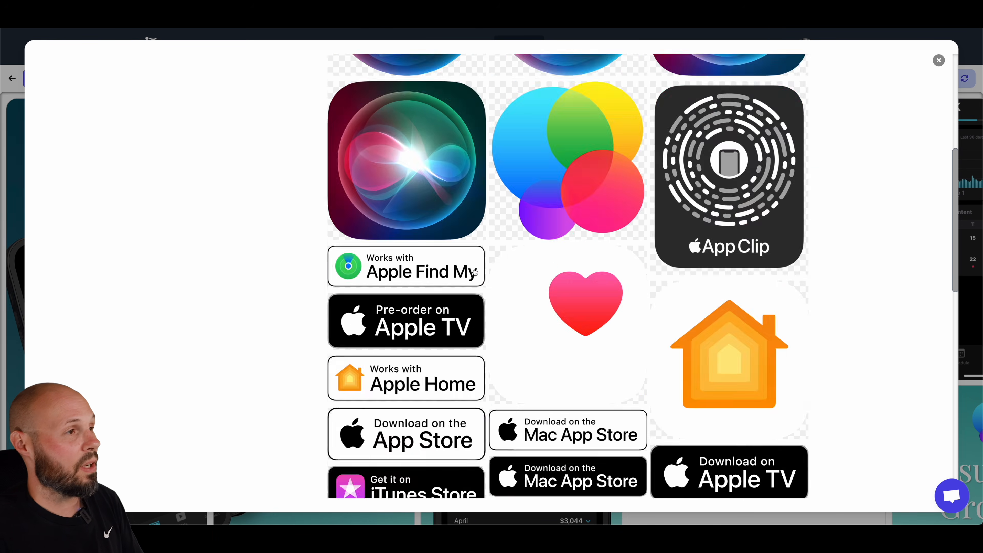
click(172, 97)
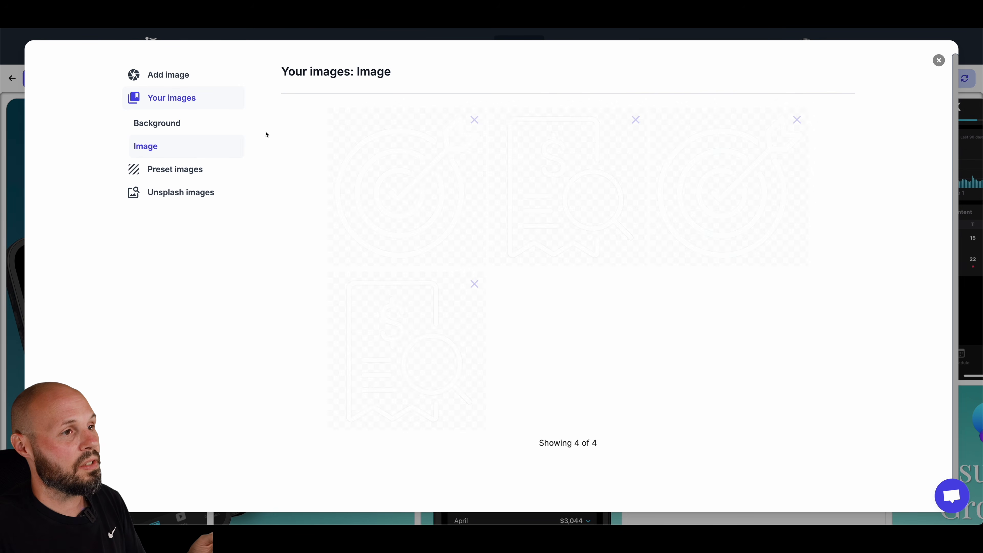
click(420, 191)
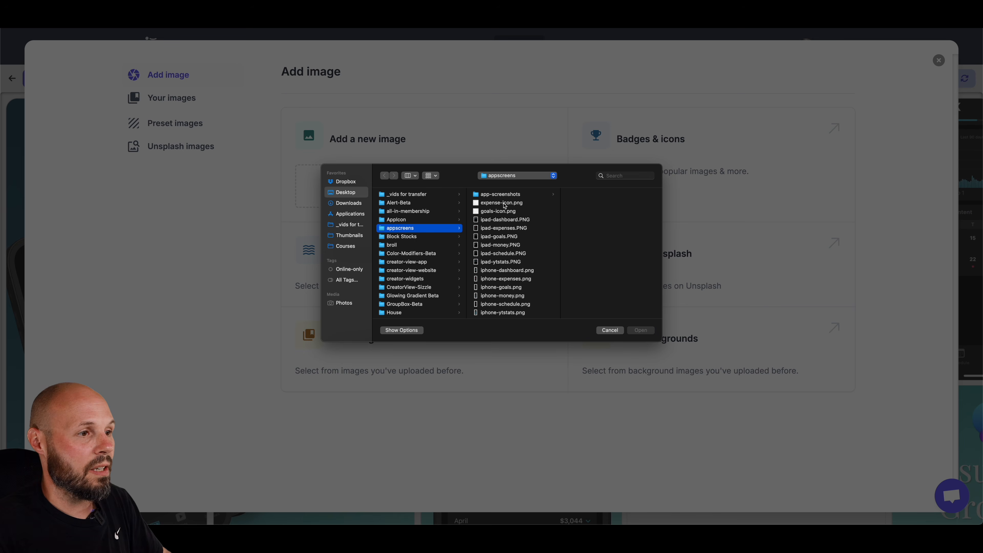
click(504, 204)
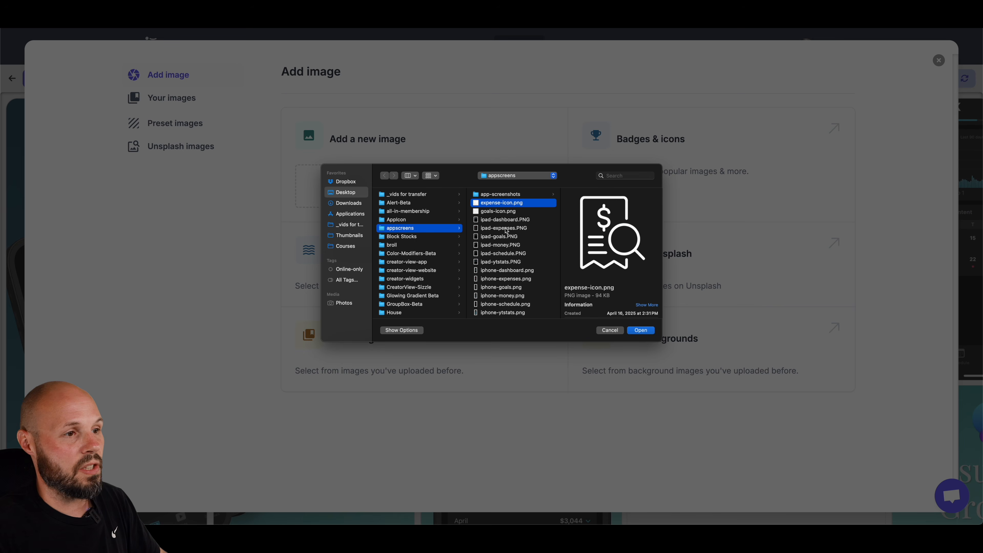
click(643, 331)
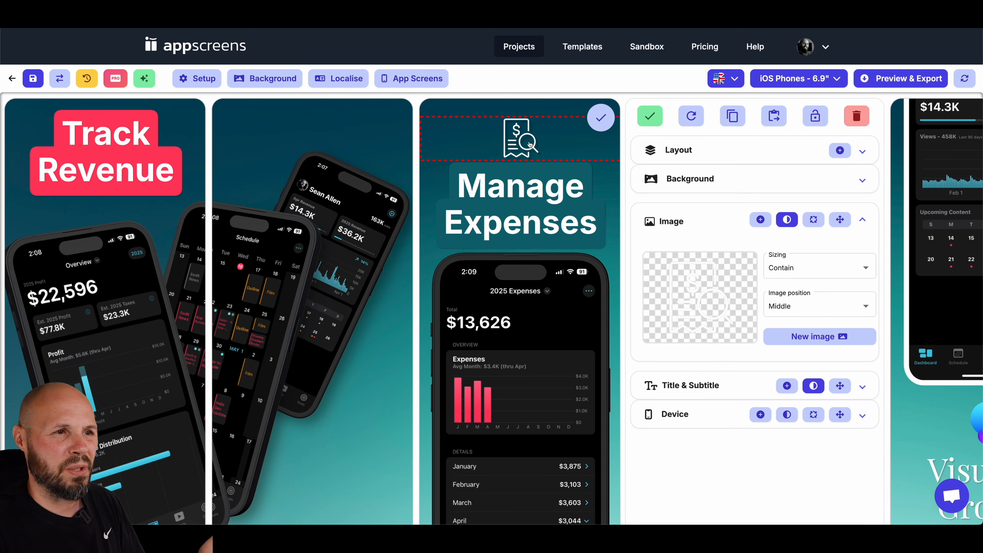
Set the expense icon's height to 11% and remove its shadow
click(840, 220)
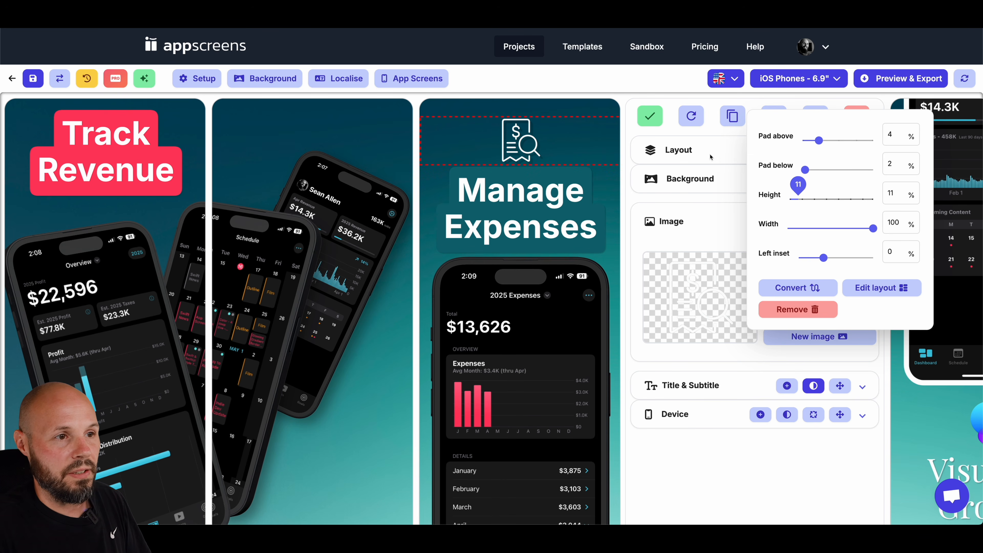
click(732, 210)
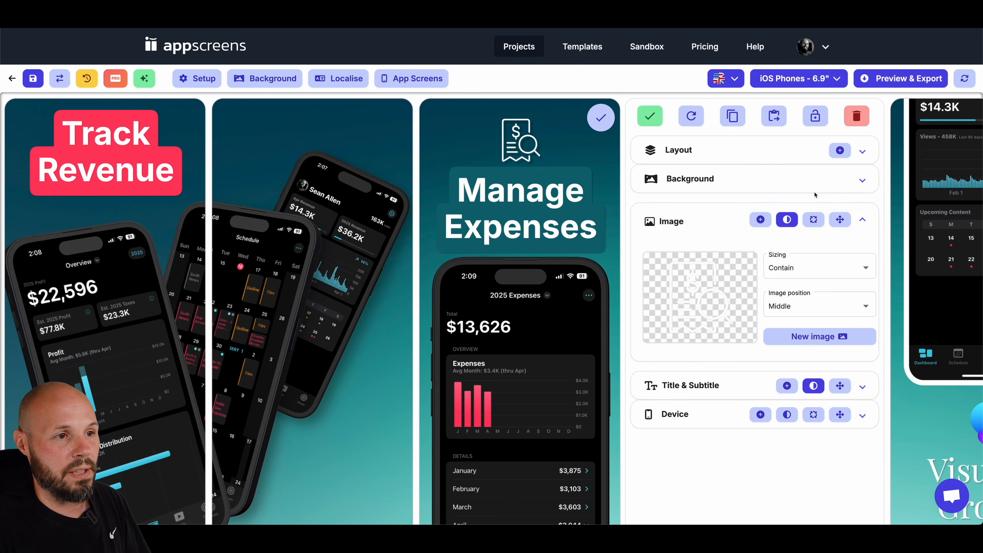
click(787, 220)
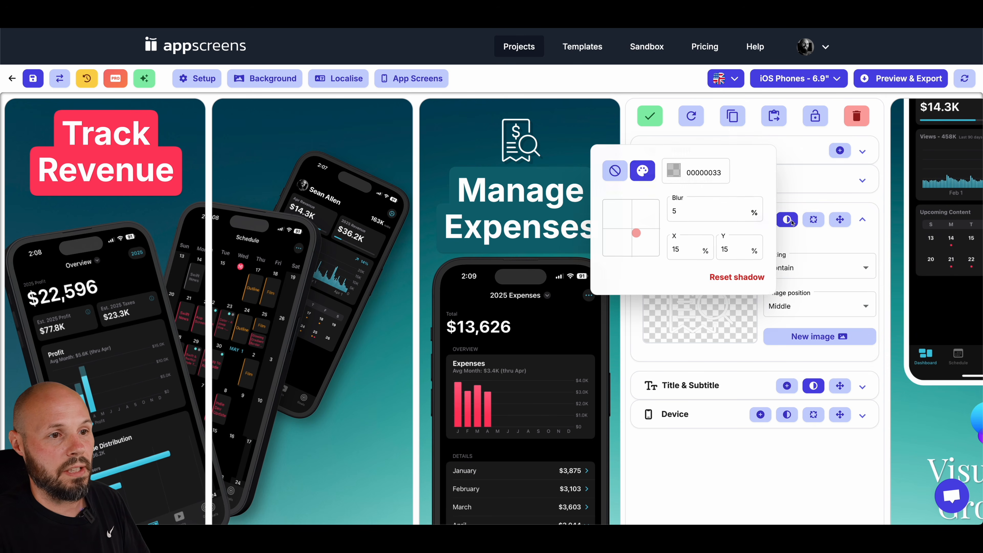
click(614, 166)
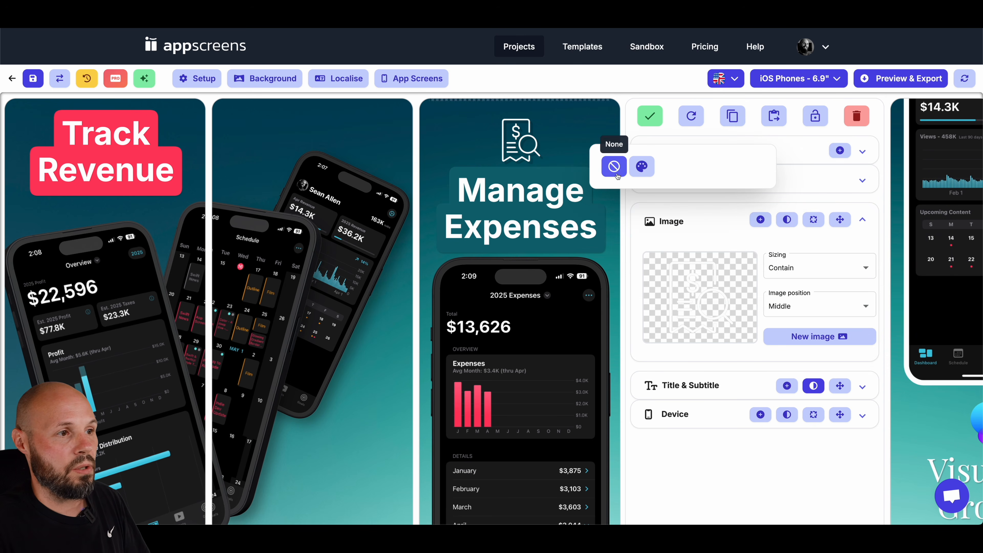
Copy the third screenshot's text styles, device style and device type to screenshots 4, 5 and 6, and finish editing the third screenshot
click(774, 116)
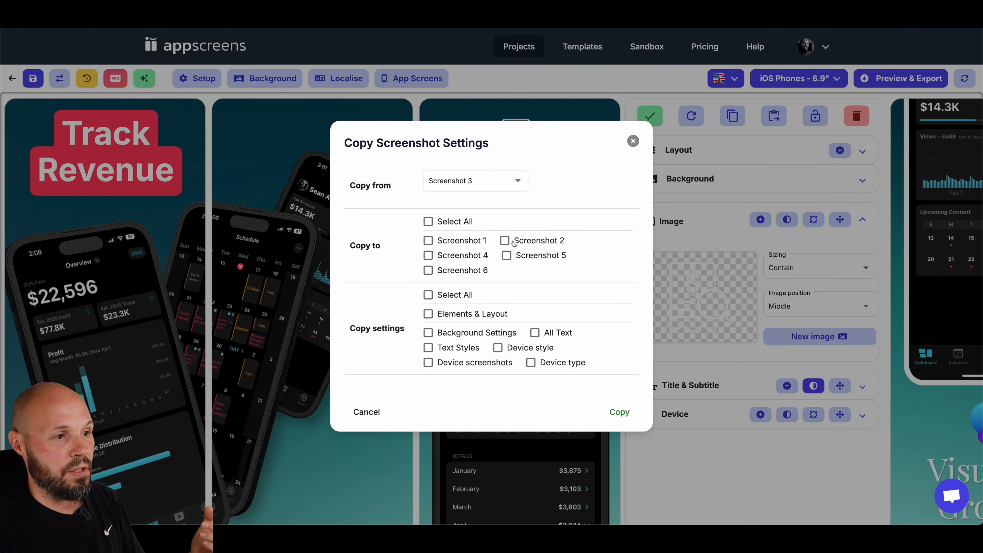
click(428, 256)
click(506, 255)
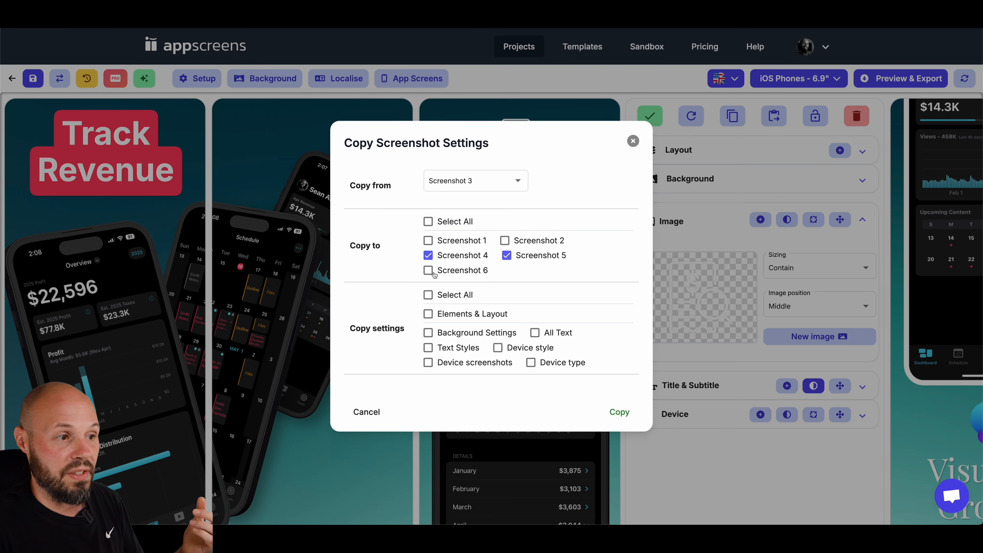
click(429, 272)
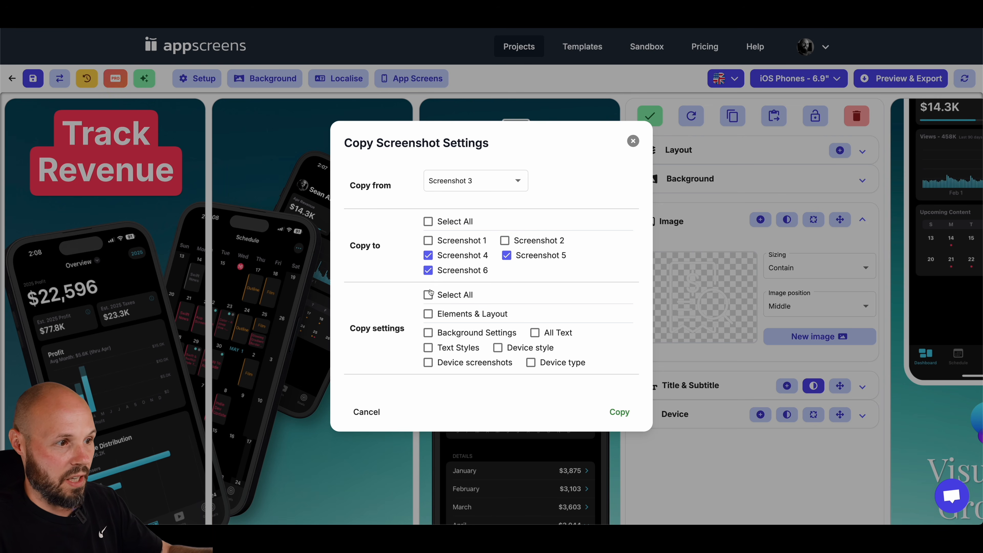
click(428, 348)
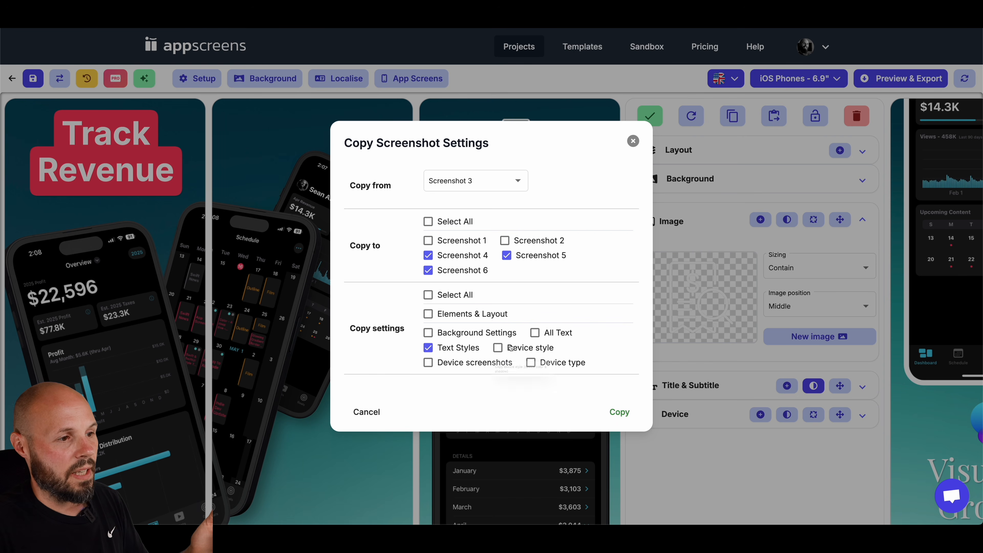
click(498, 348)
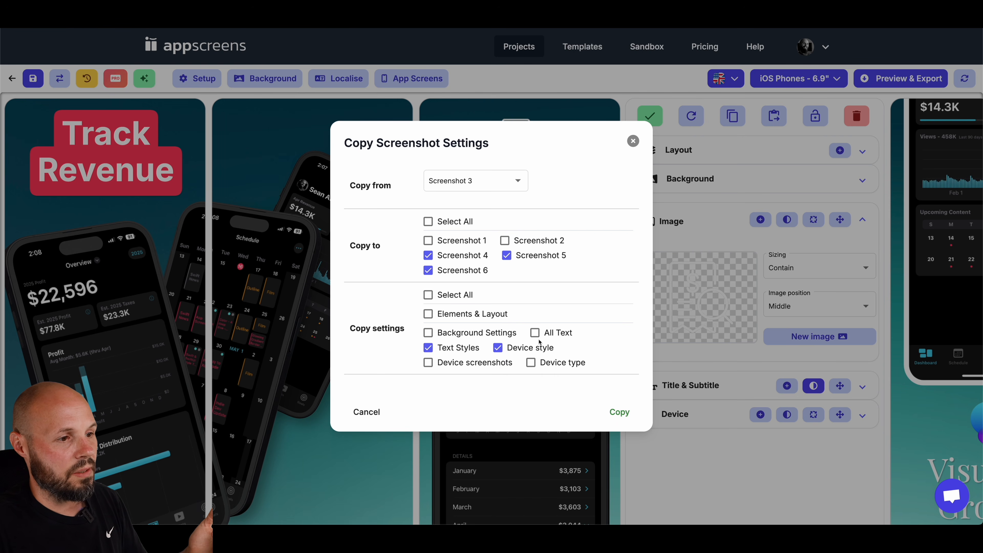
click(536, 366)
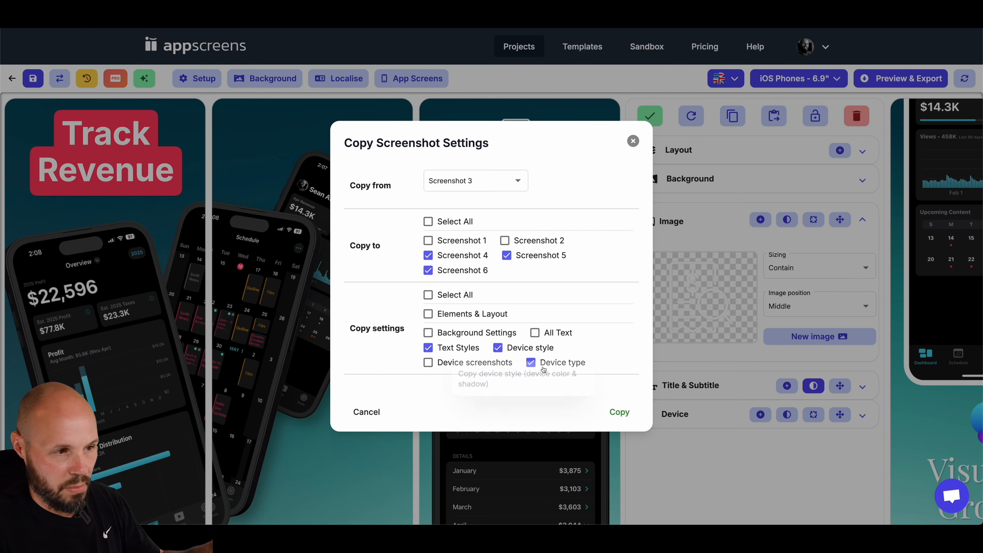
click(620, 411)
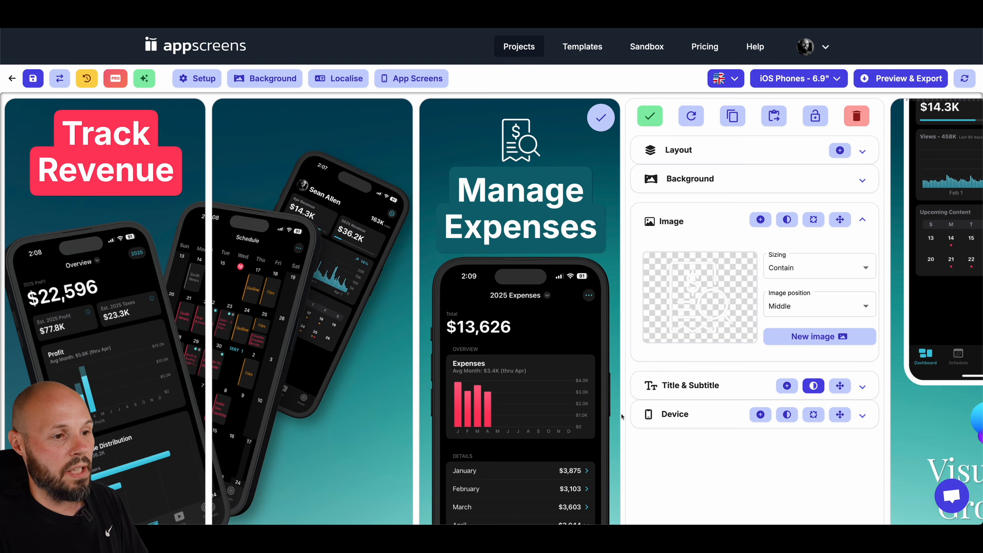
click(579, 312)
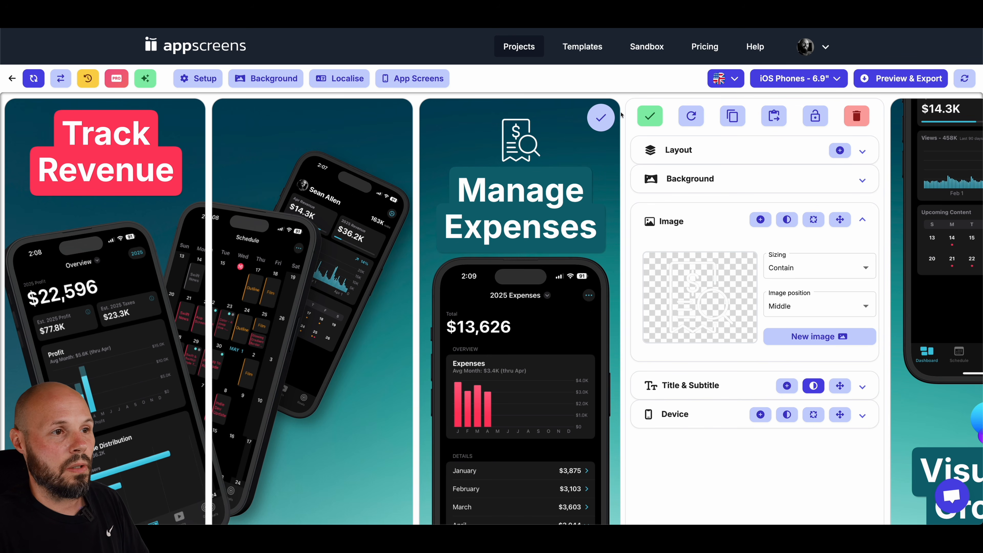
click(650, 116)
scroll(624, 230, right, 3)
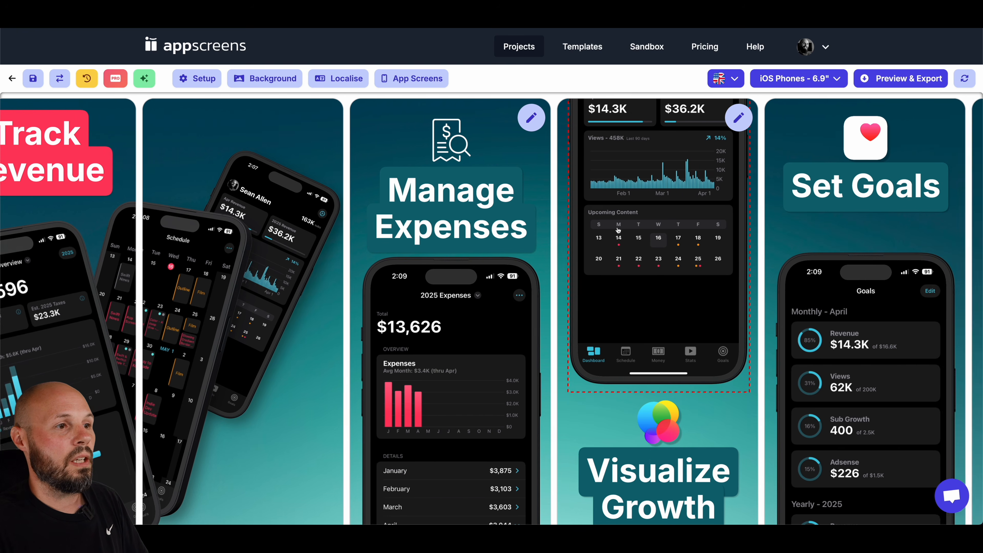
scroll(657, 258, right, 5)
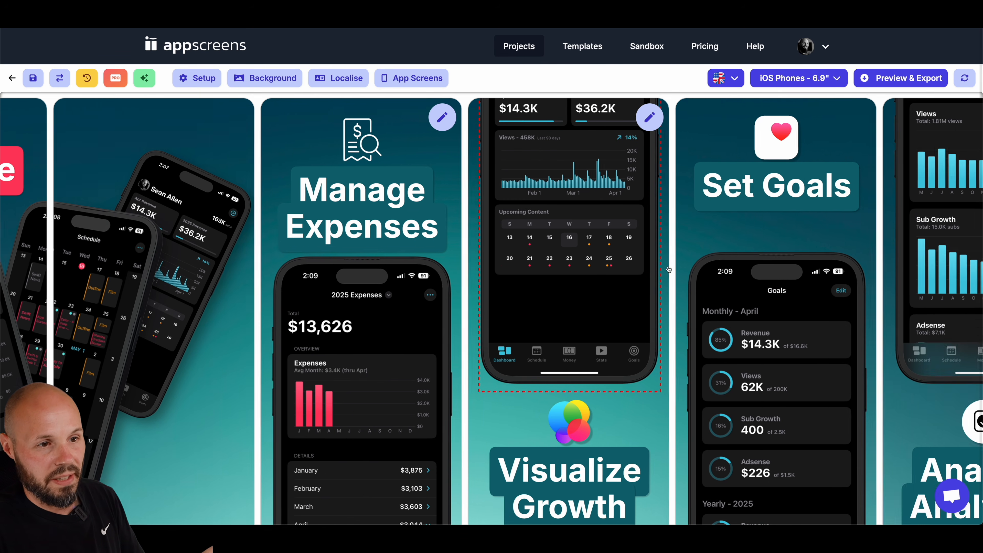